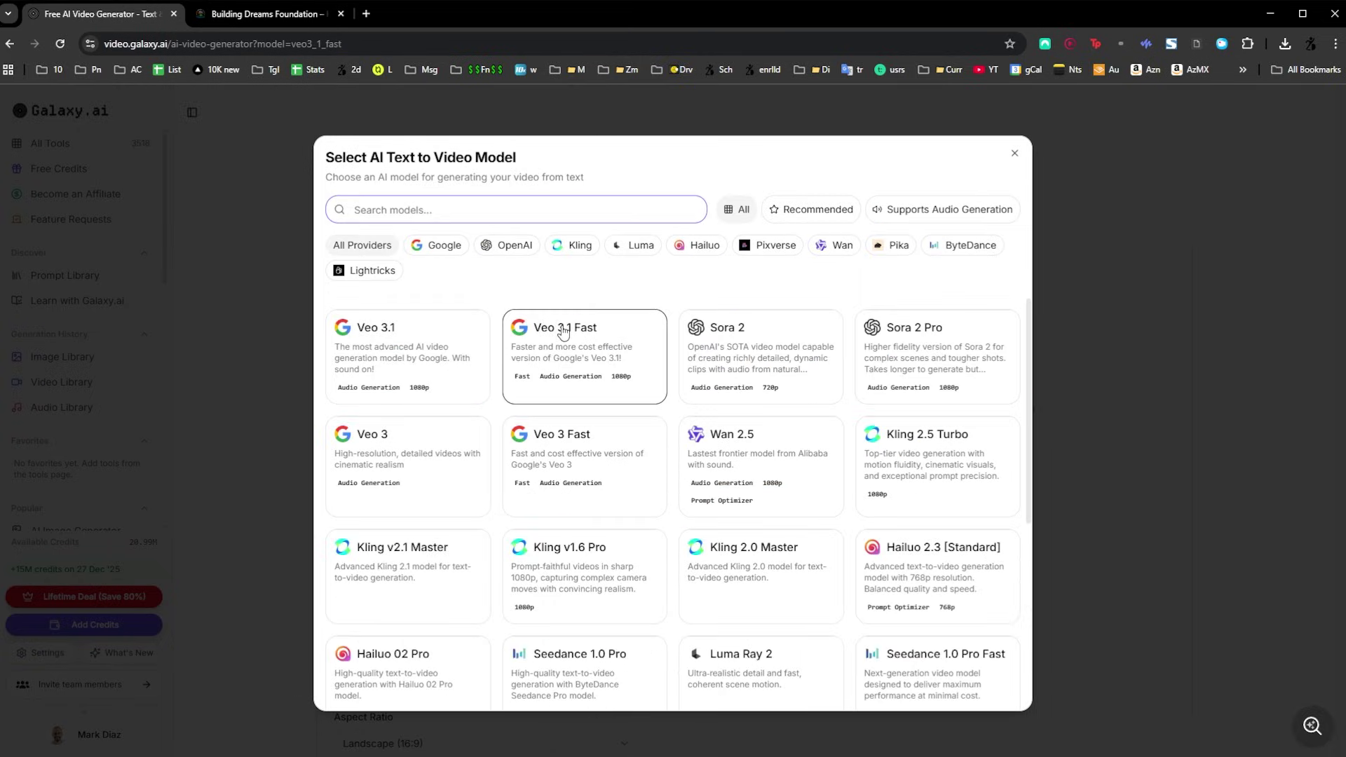
scroll(571, 330, "down", 5)
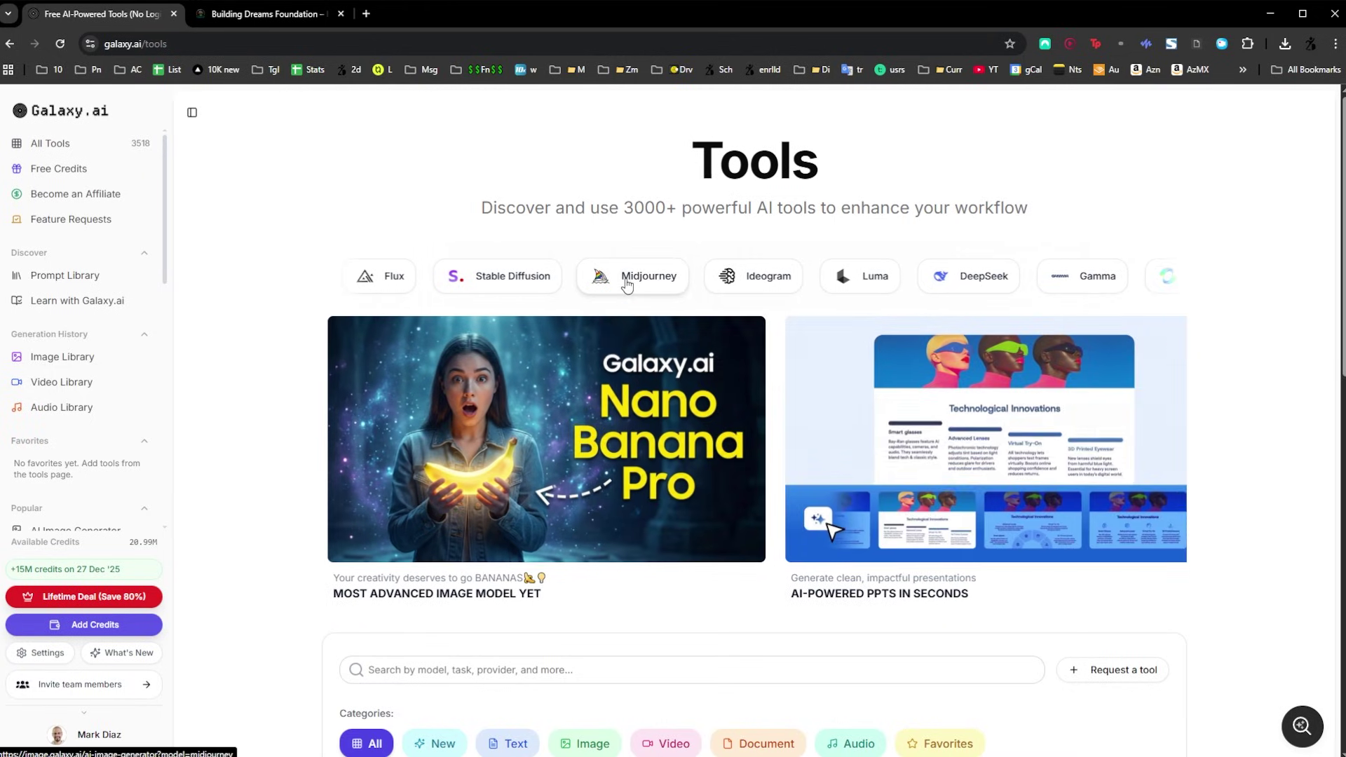
Step: Switch to the Building Dreams Foundation tab and scroll down and back up its page
key("ctrl+Tab")
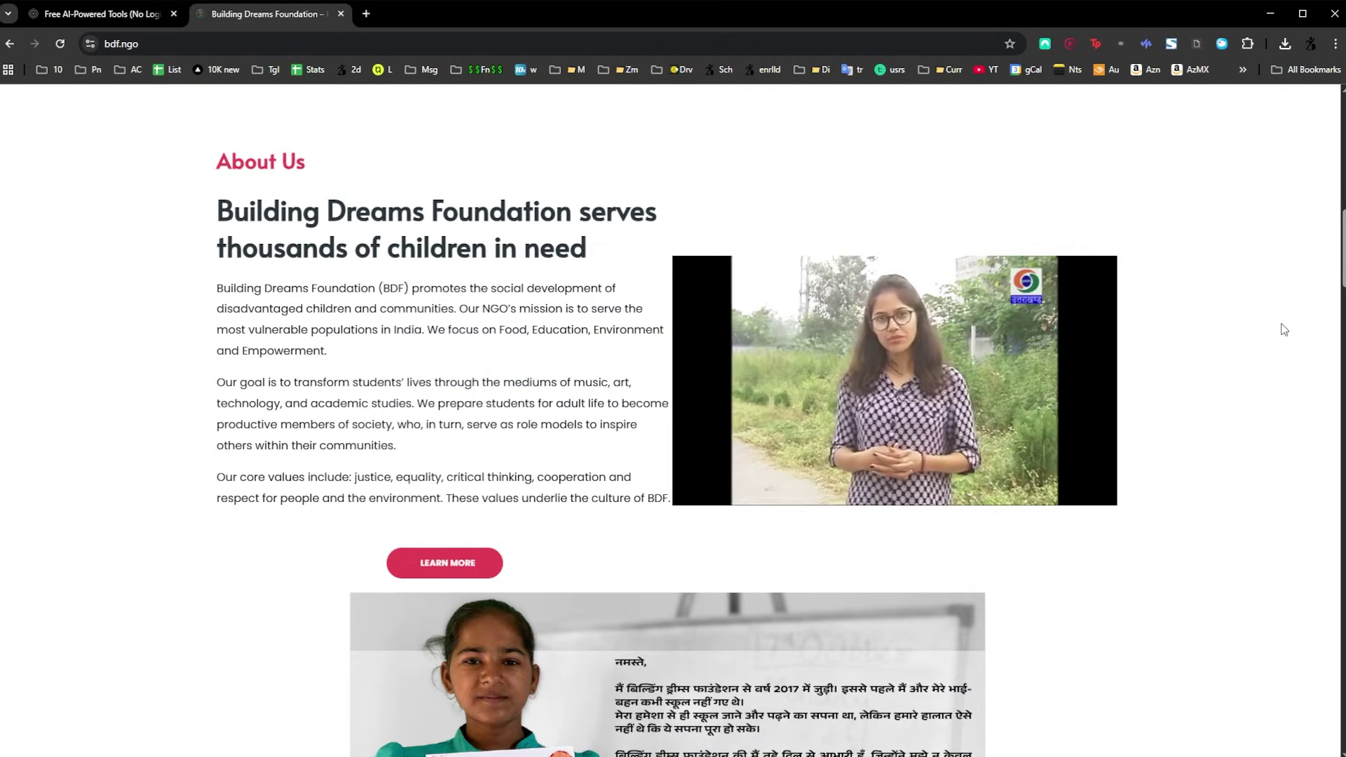
scroll(1284, 329, "down", 13)
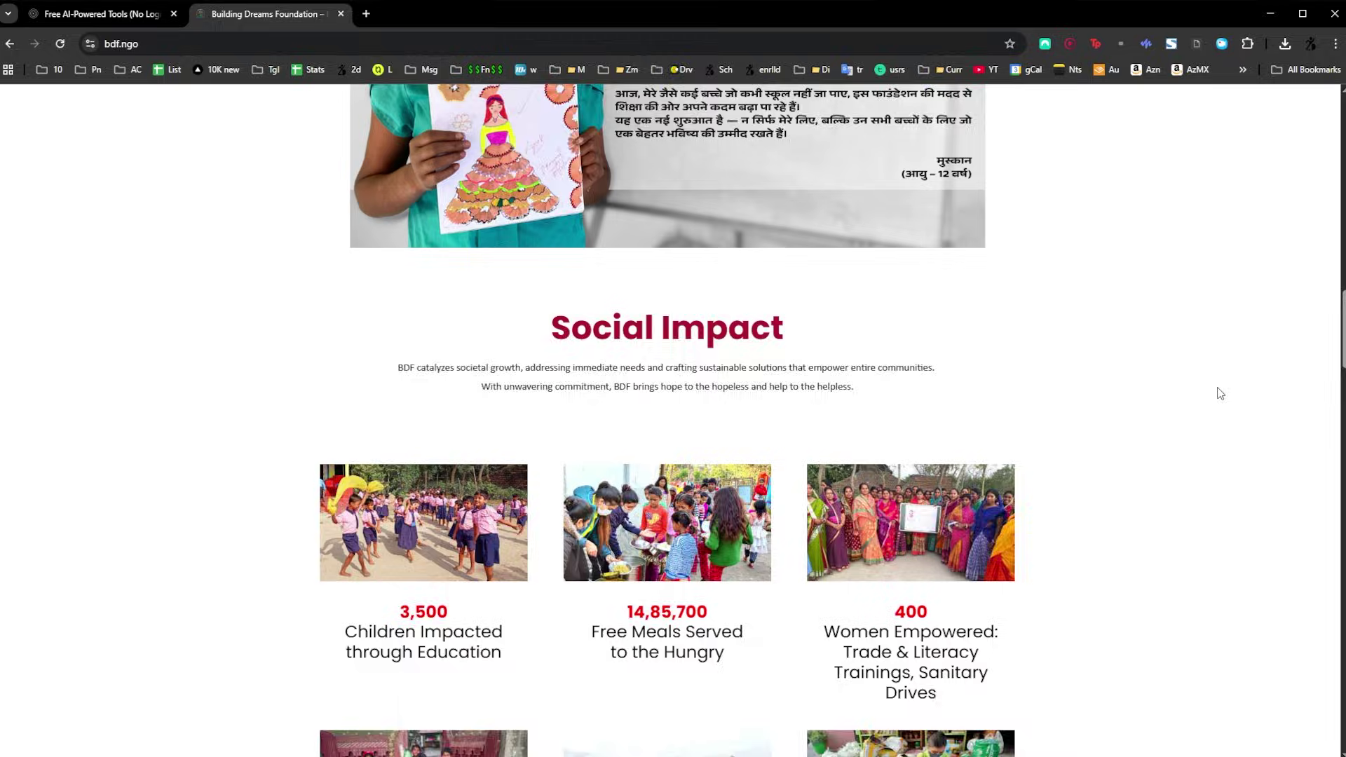
scroll(1188, 392, "down", 12)
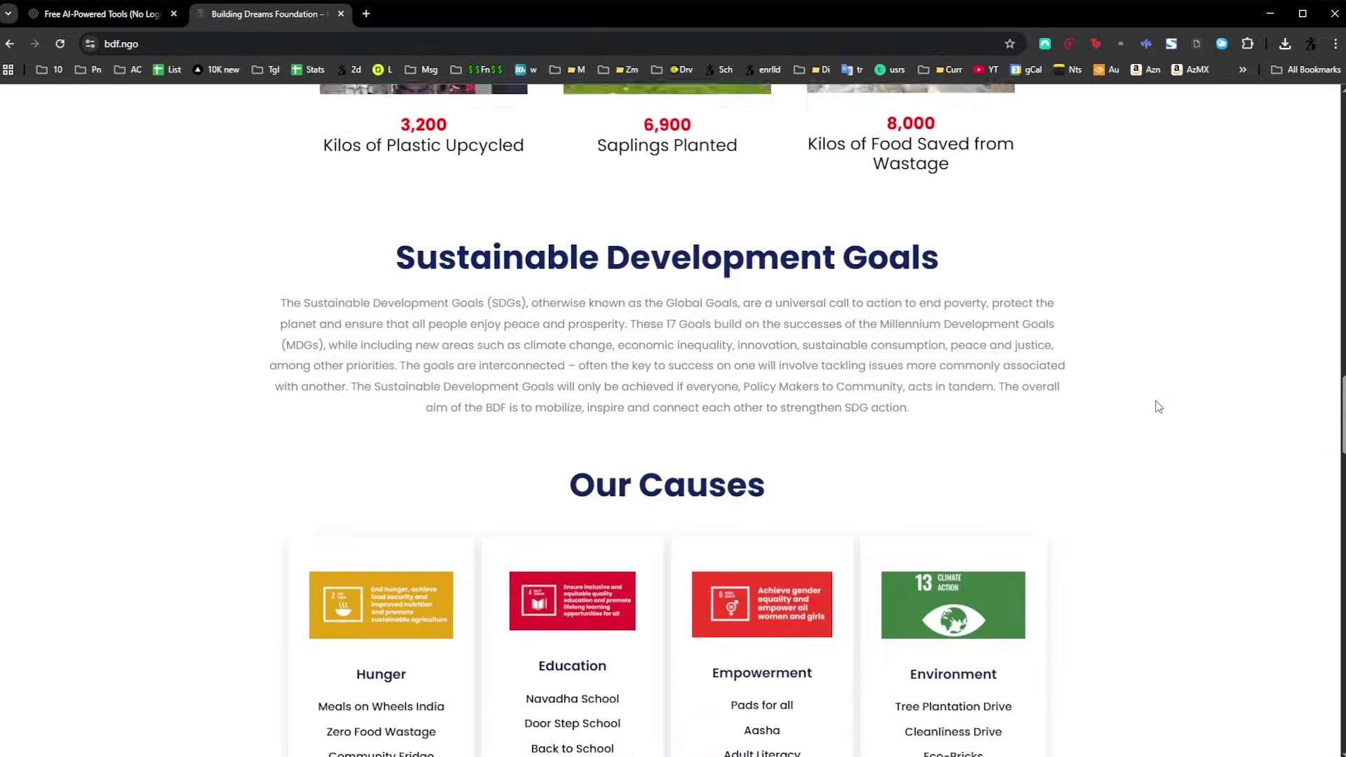
scroll(1064, 459, "down", 6)
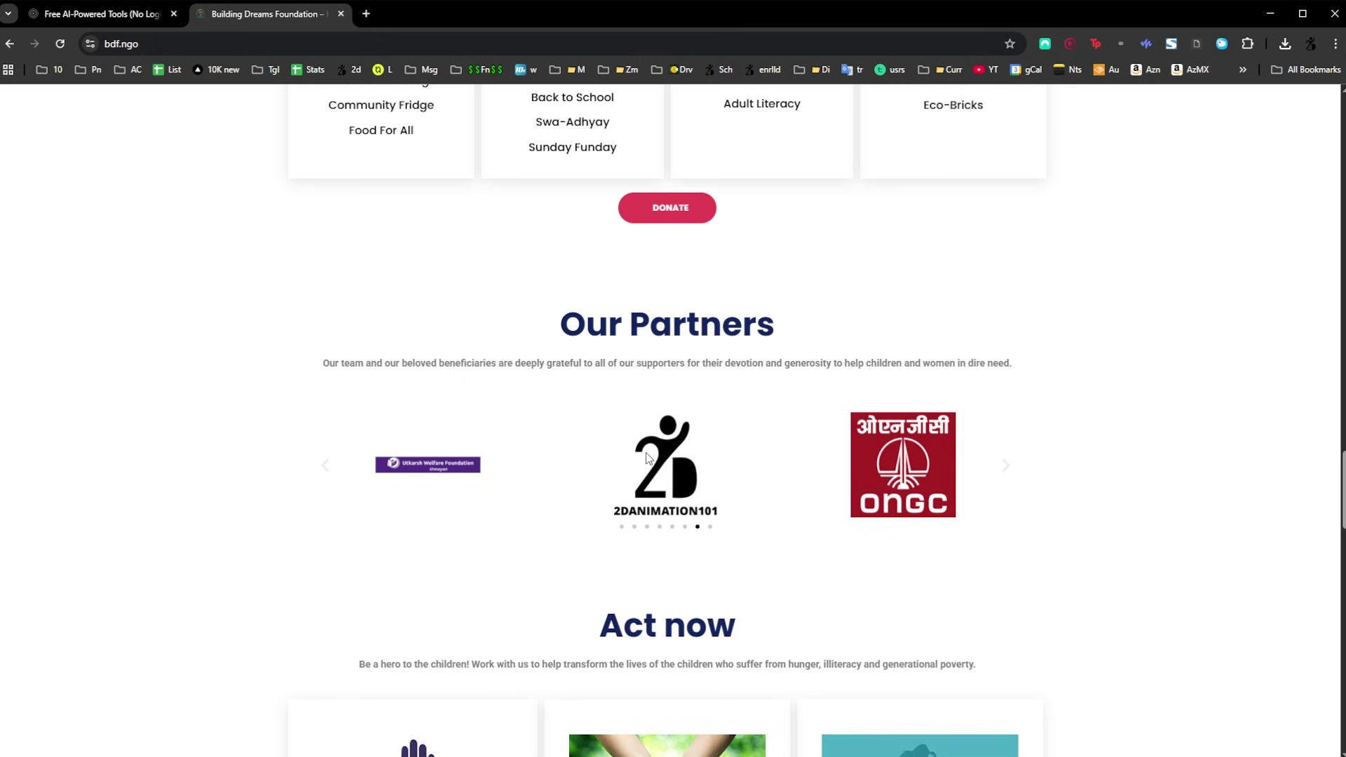
scroll(751, 425, "up", 15)
scroll(760, 439, "up", 3)
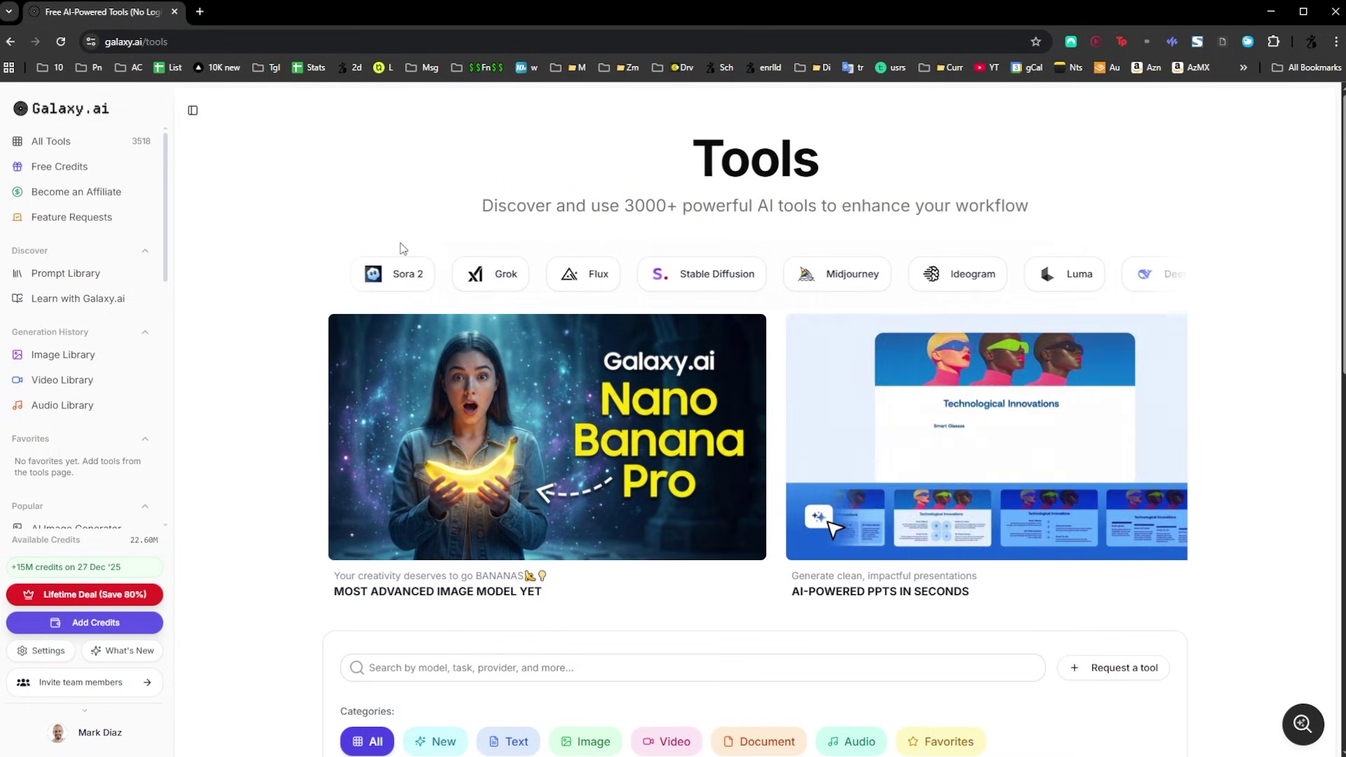
Step: In AI Image Generator, enter the character reference sheet prompt for Jae-Woo, a Korean boy aged 10-12
scroll(69, 279, "down", 3)
scroll(69, 279, "down", 1)
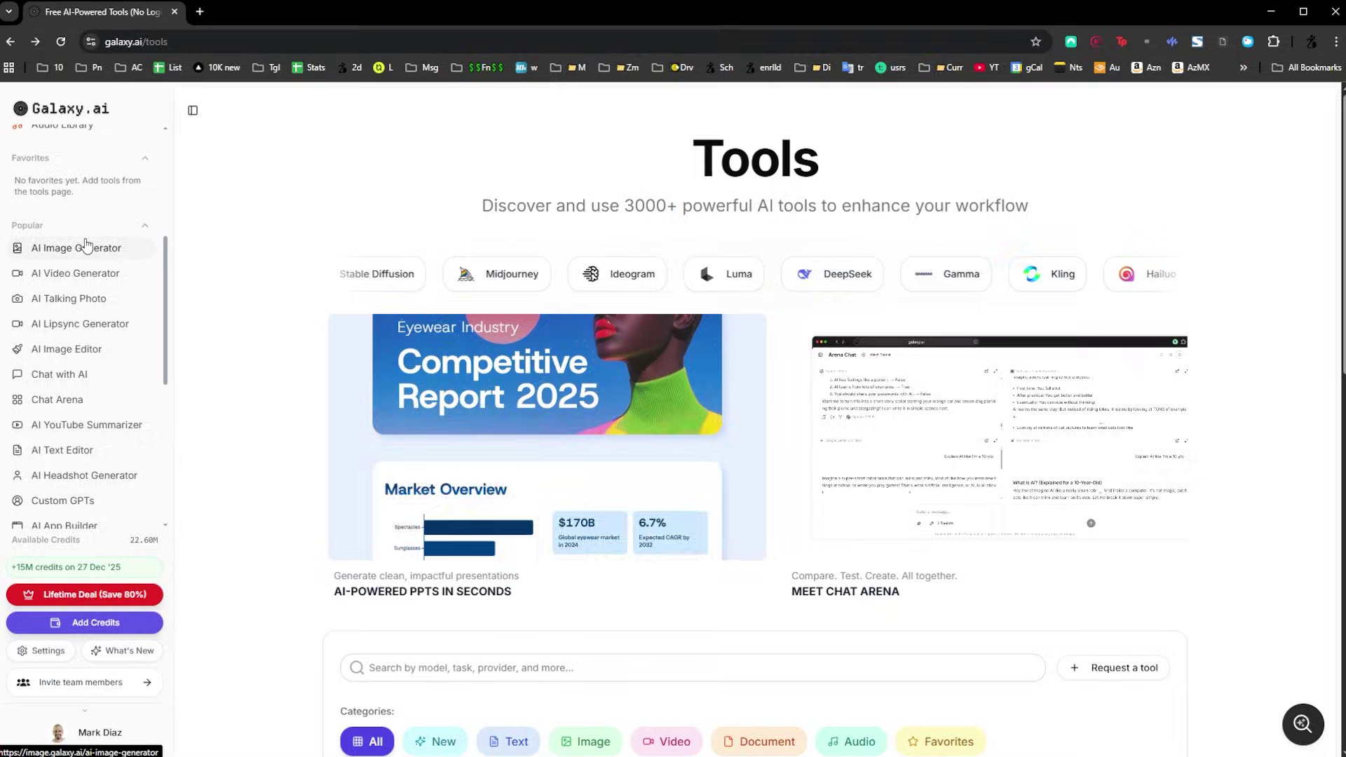
left_click(87, 246)
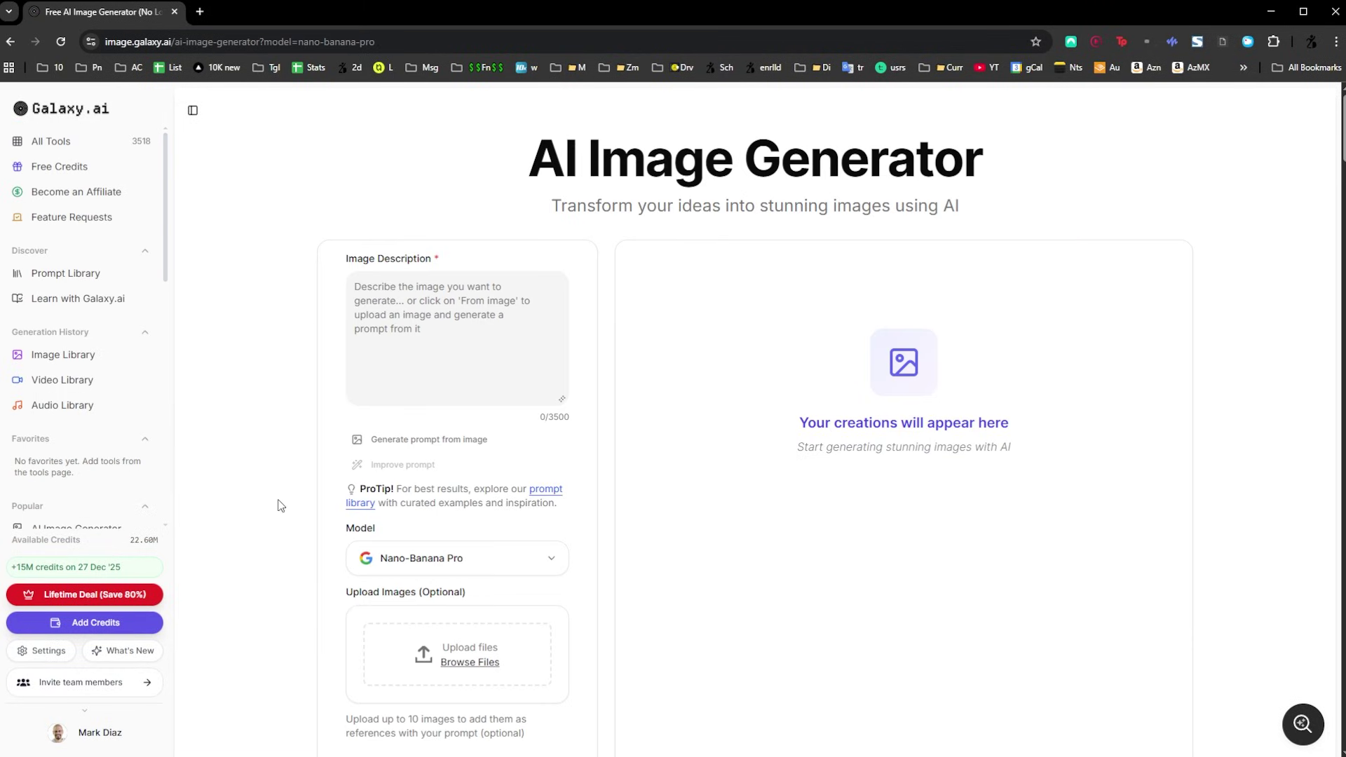
scroll(301, 508, "down", 1)
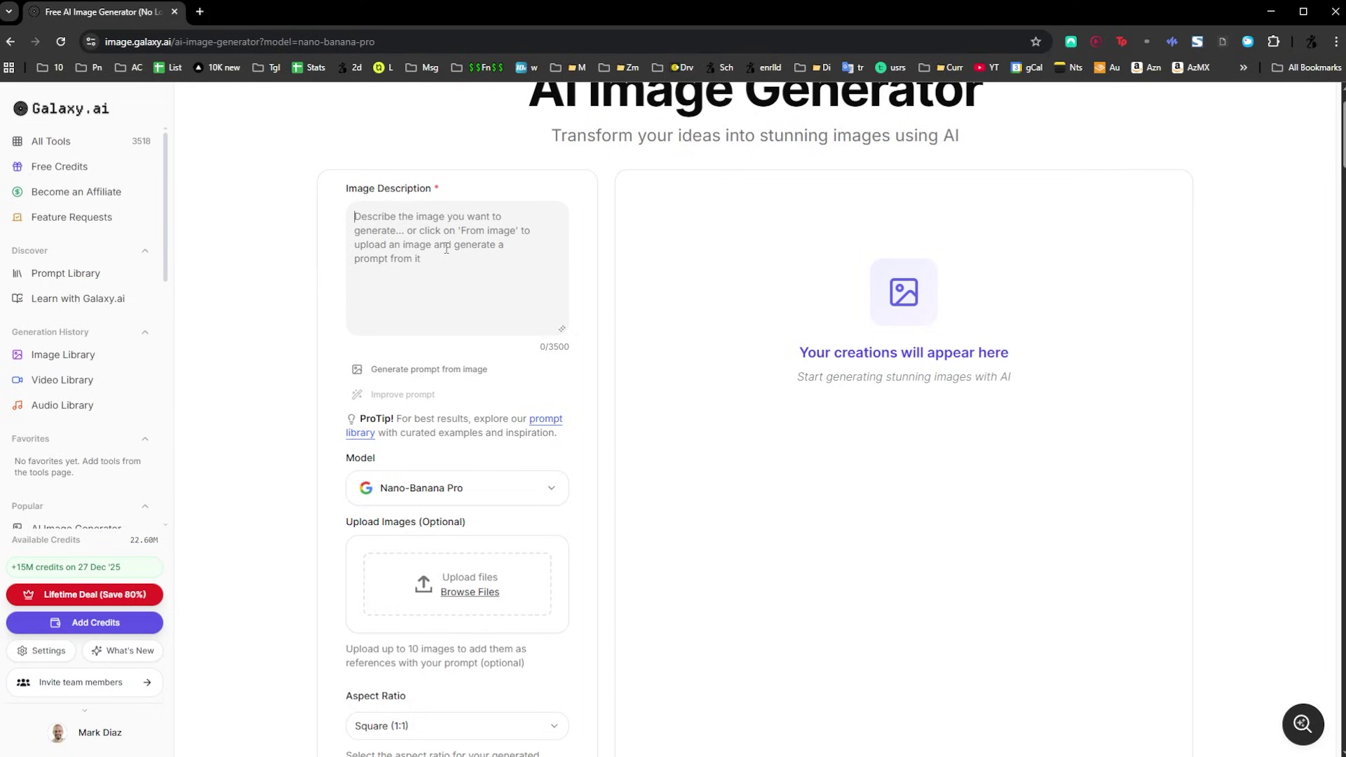
type("Create a full character reference sheet for Jae-Woo, a Korean boy around 10-")
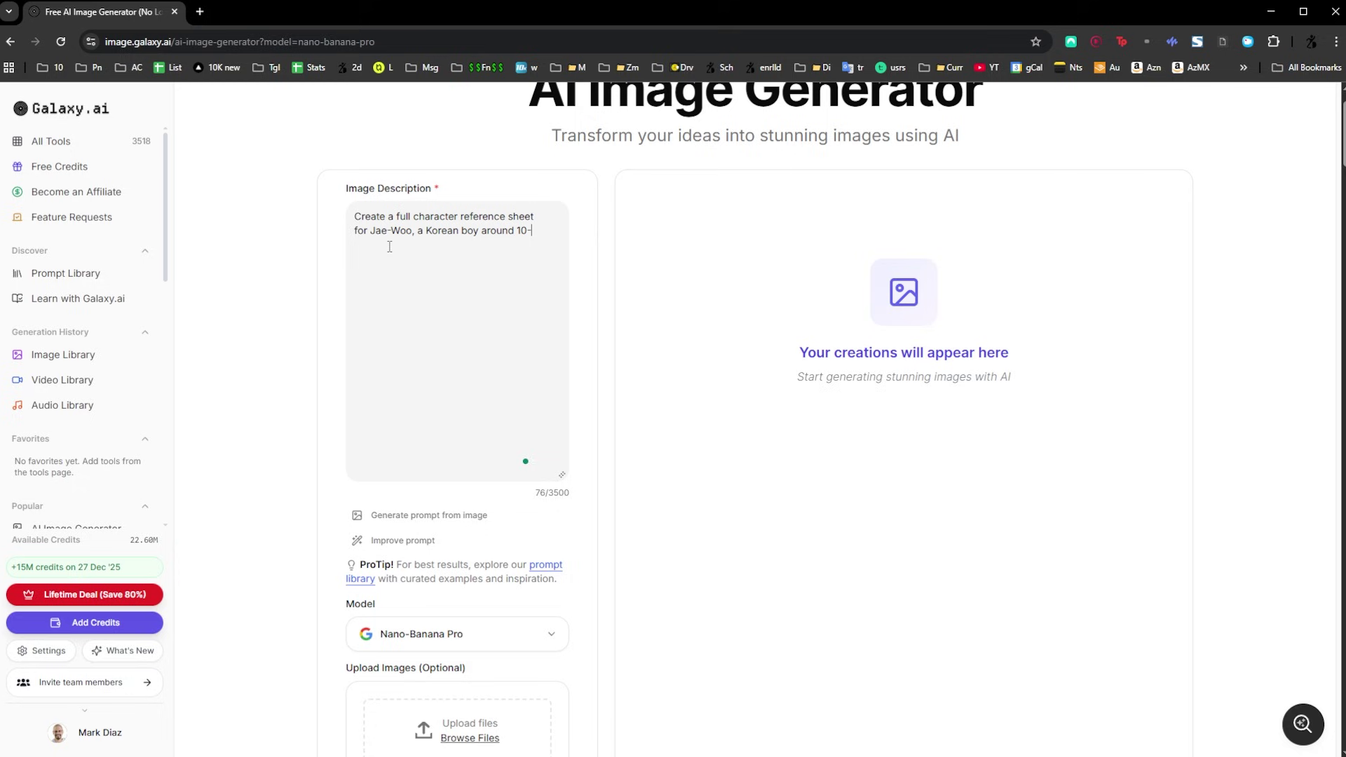
type("12 years old, designed for animated storytelling. He has a neatly groomed appearance, soft facial features, and a large mop of dark hair that makes him visually distinctive. His personality is polite, disciplined, calm, and serious about music. He typically carries or plays a cello, but the character sheet should show him without props.  Style requirements: Clean 2d animation style, simple shading, crisp")
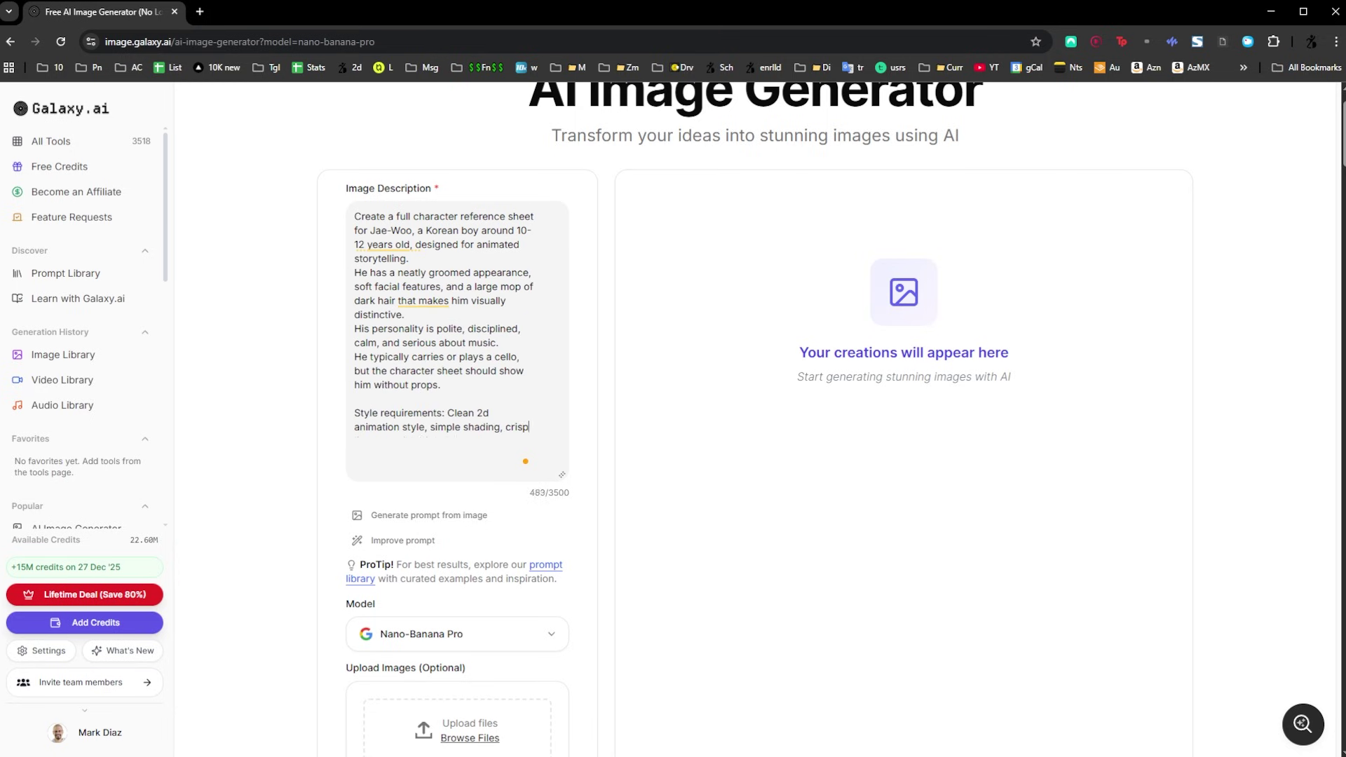
type(" line art, child-friendly aesthetic.  Character sheet layout: white background, full A-Pose frontal view (arms slightly out to the sides).  Clothing: neat student-style outfit appropriate for a young musician (simple shirt, clean pants, tidy shoes).  Note: Avoid props in this sheet. Fully focus on the character design so he can be animated consistently across scenes.")
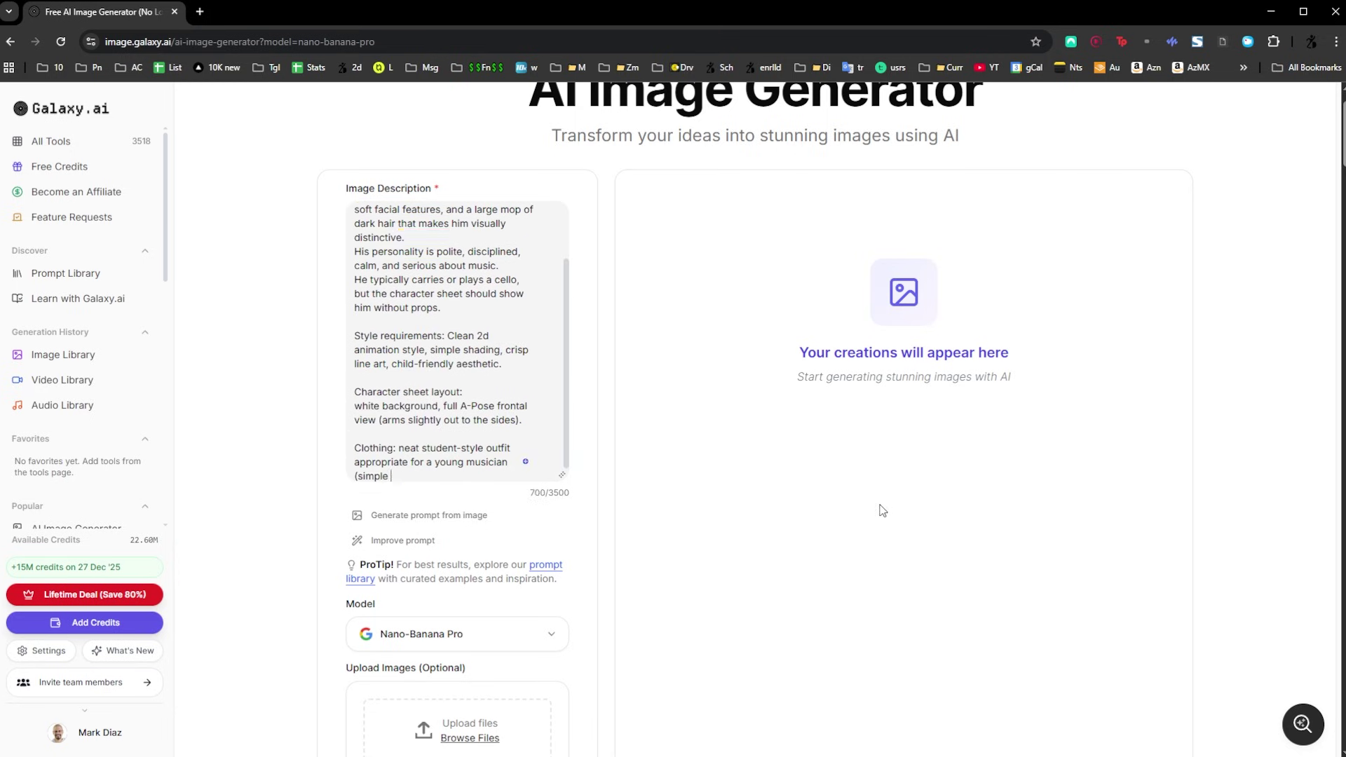
Step: Generate two Portrait (4:5) JPEG images of the Jae-Woo character sheet
scroll(475, 396, "down", 1)
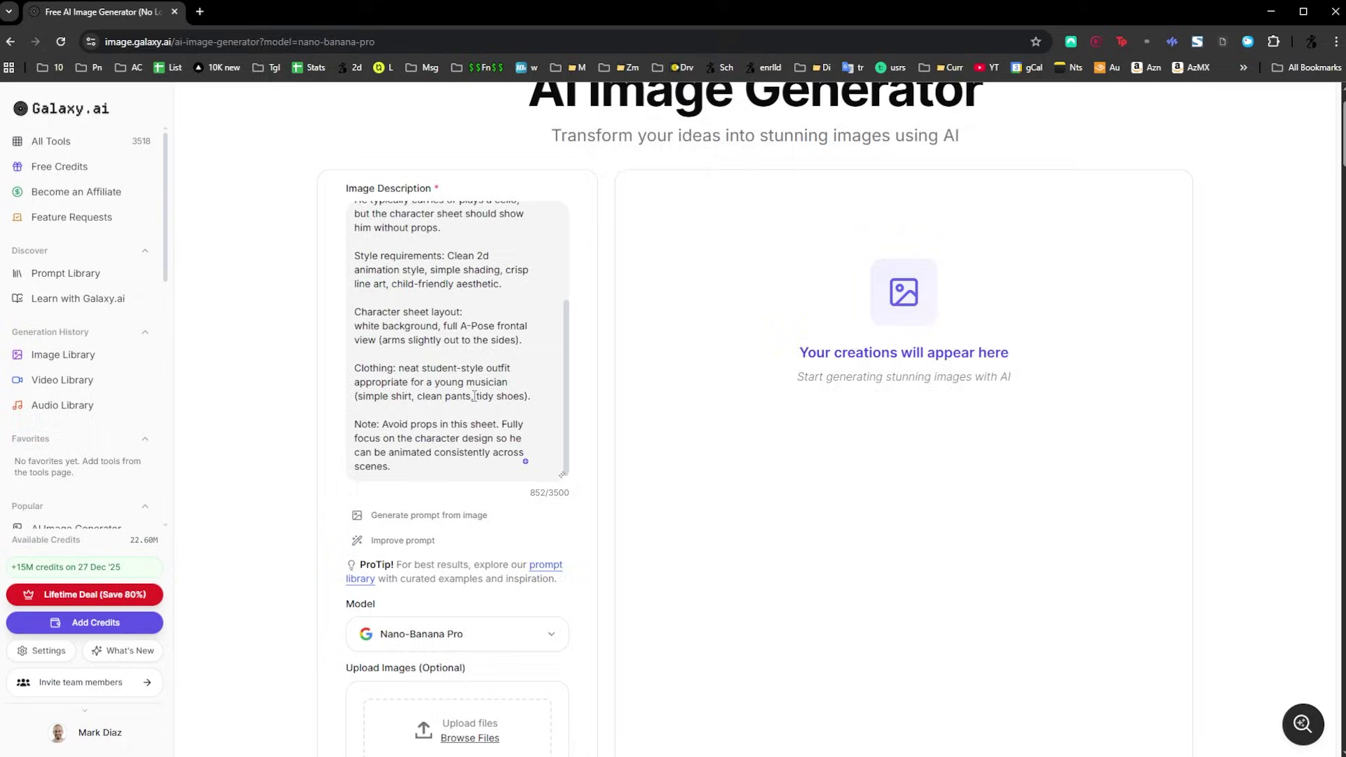
scroll(465, 408, "down", 7)
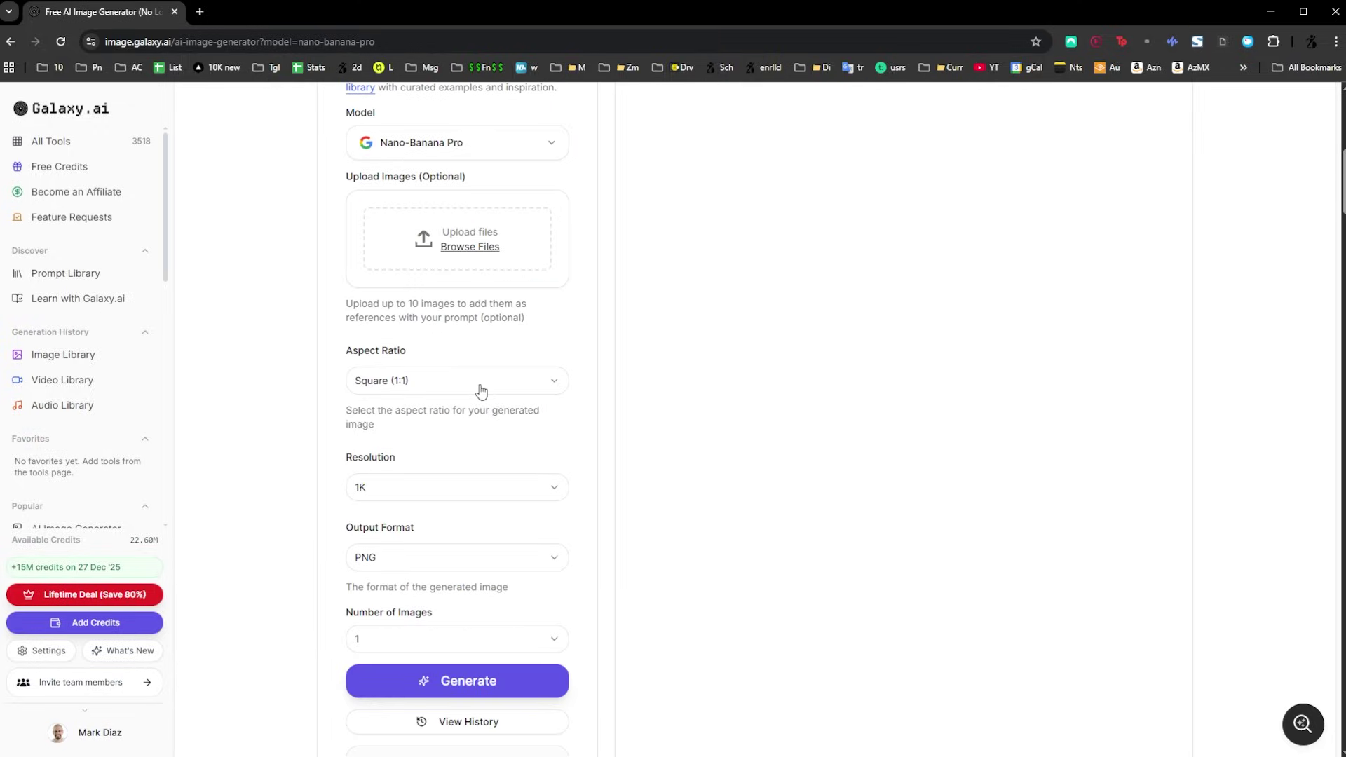
left_click(480, 391)
left_click(420, 547)
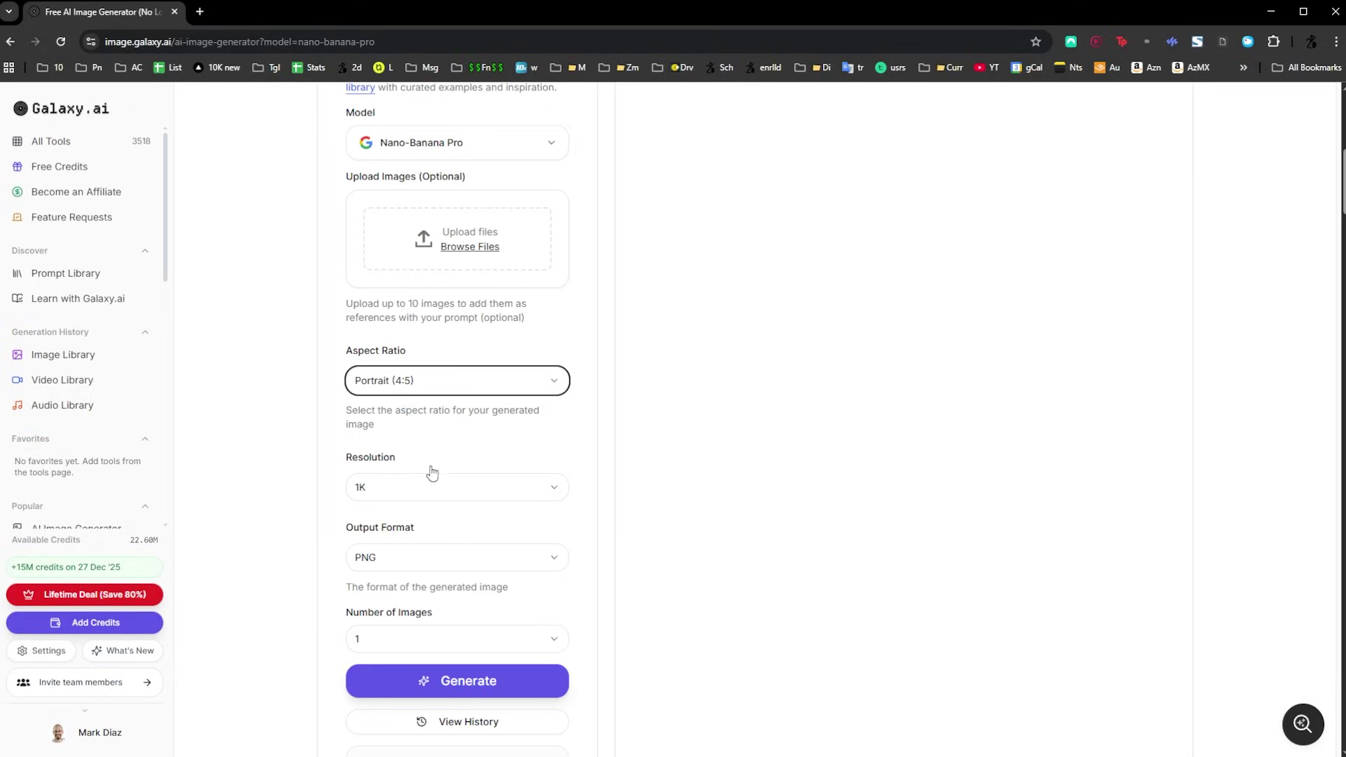
scroll(407, 601, "down", 1)
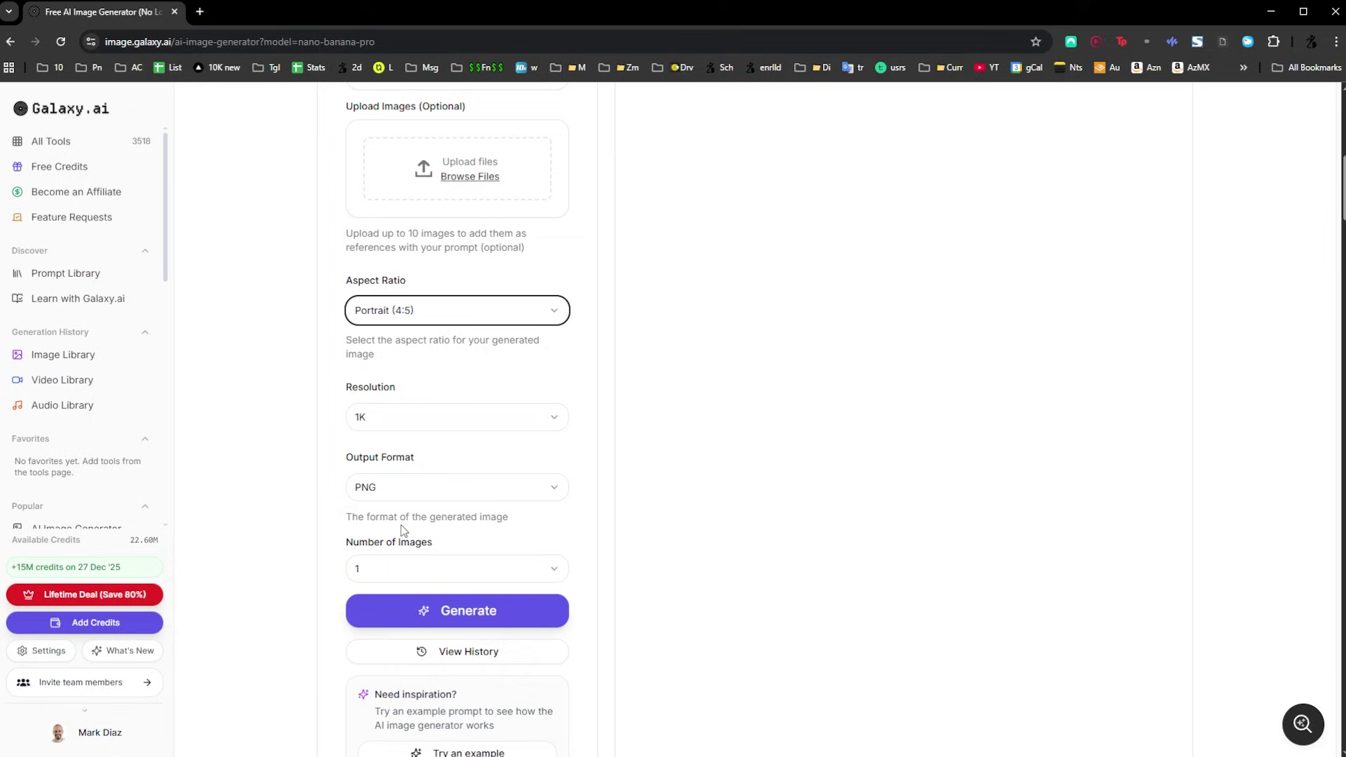
left_click(412, 499)
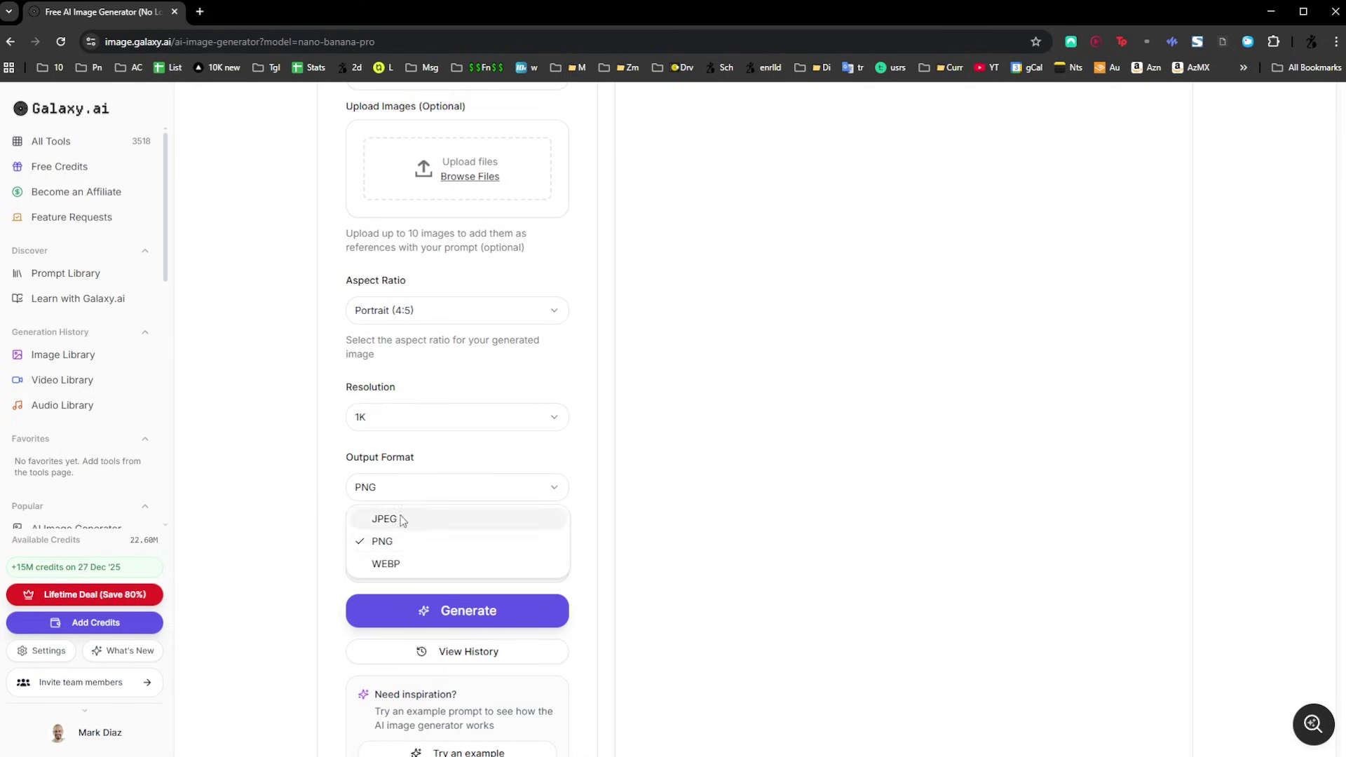
left_click(408, 517)
left_click(440, 579)
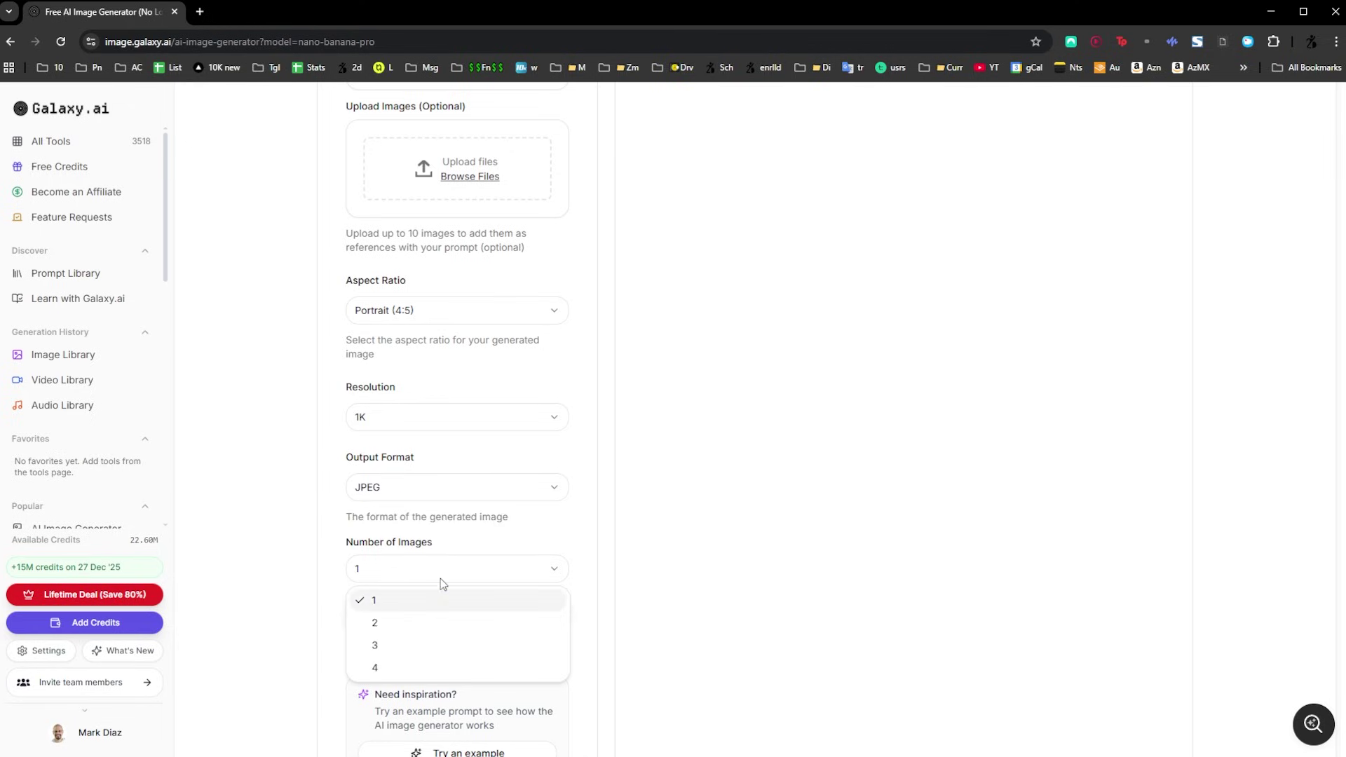
left_click(382, 626)
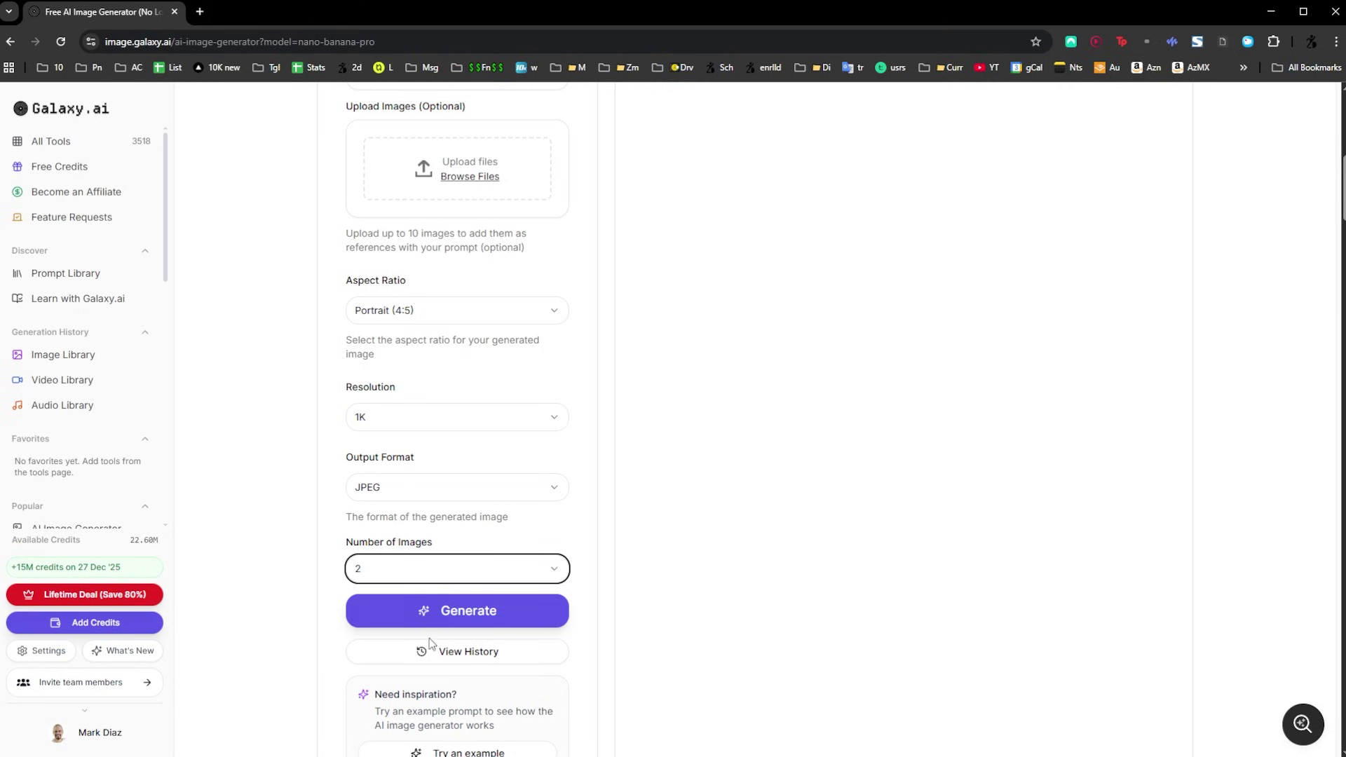
left_click(440, 612)
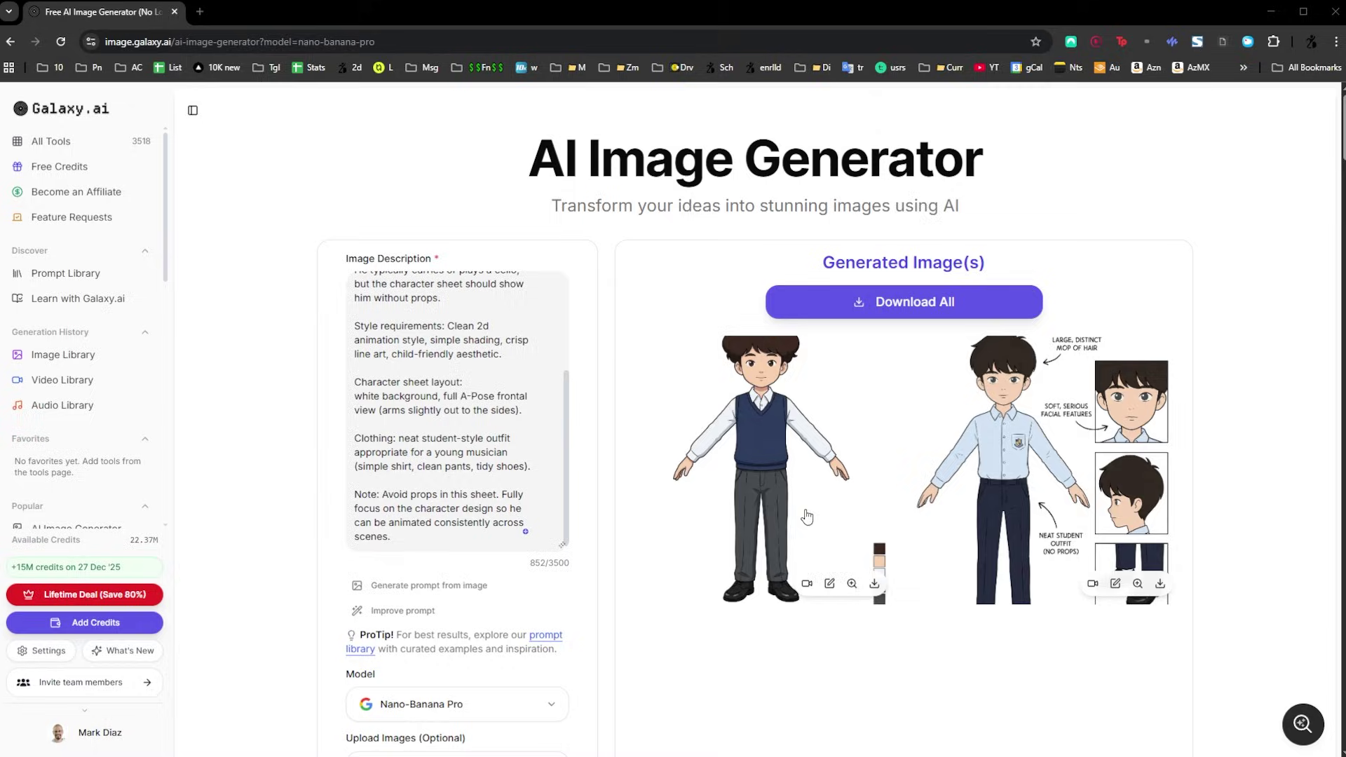
Step: Preview both results, the navy sweater-vest image and the labelled reference sheet, then close the preview
left_click(766, 480)
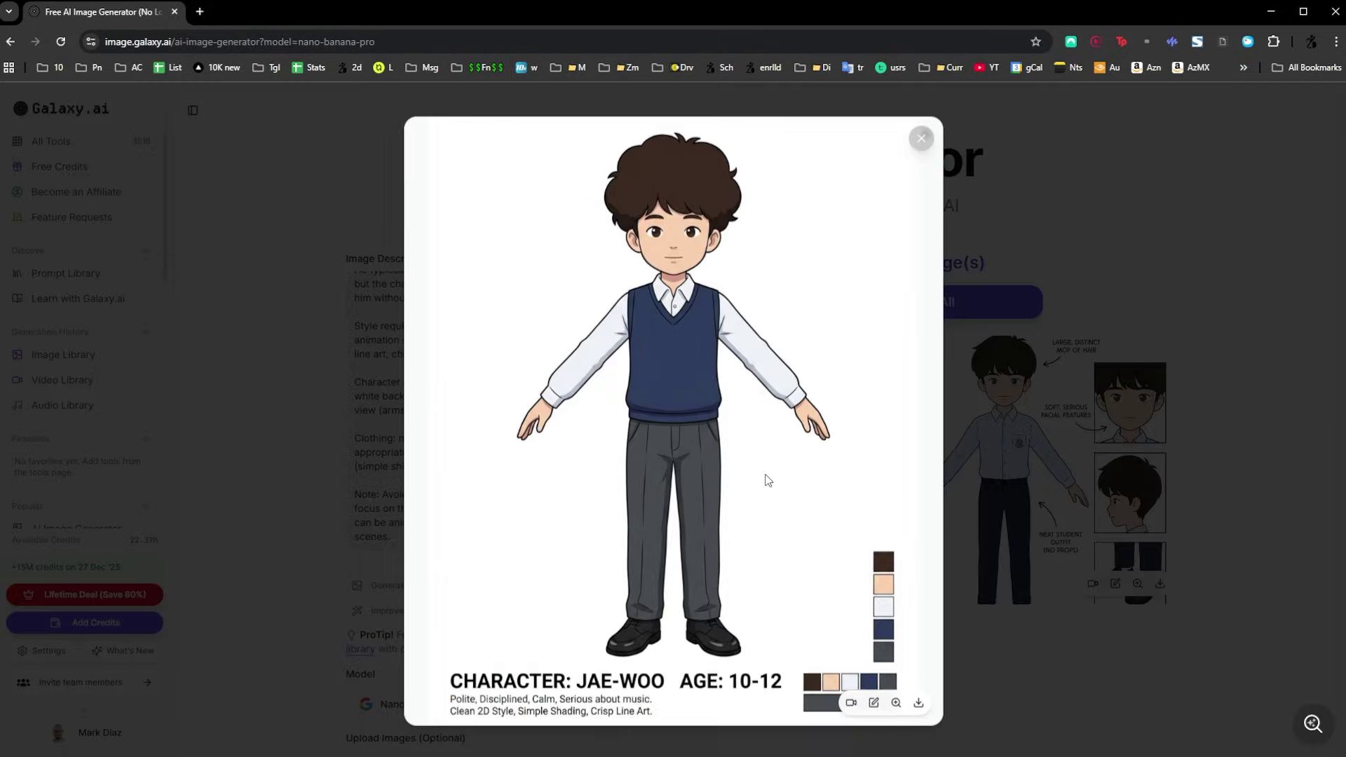
left_click(1001, 396)
left_click(1032, 464)
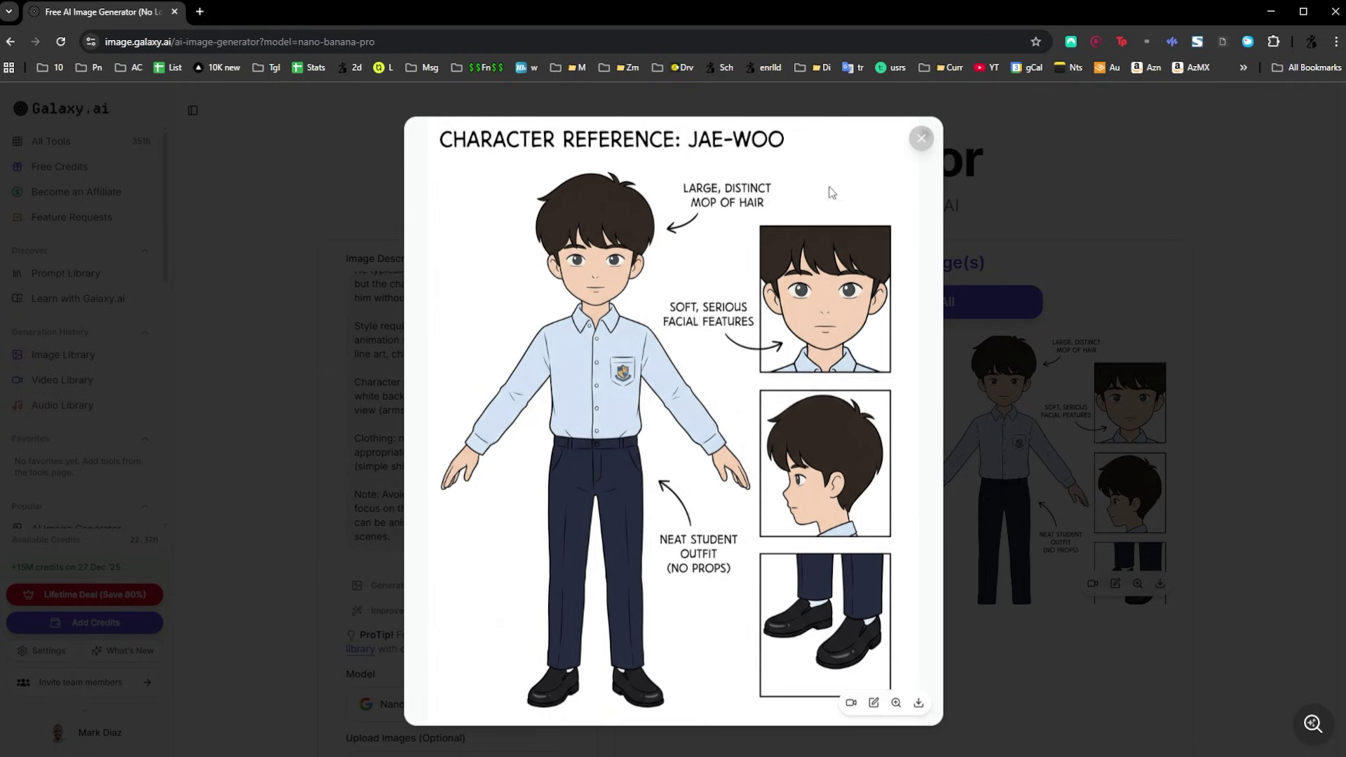
left_click(1334, 351)
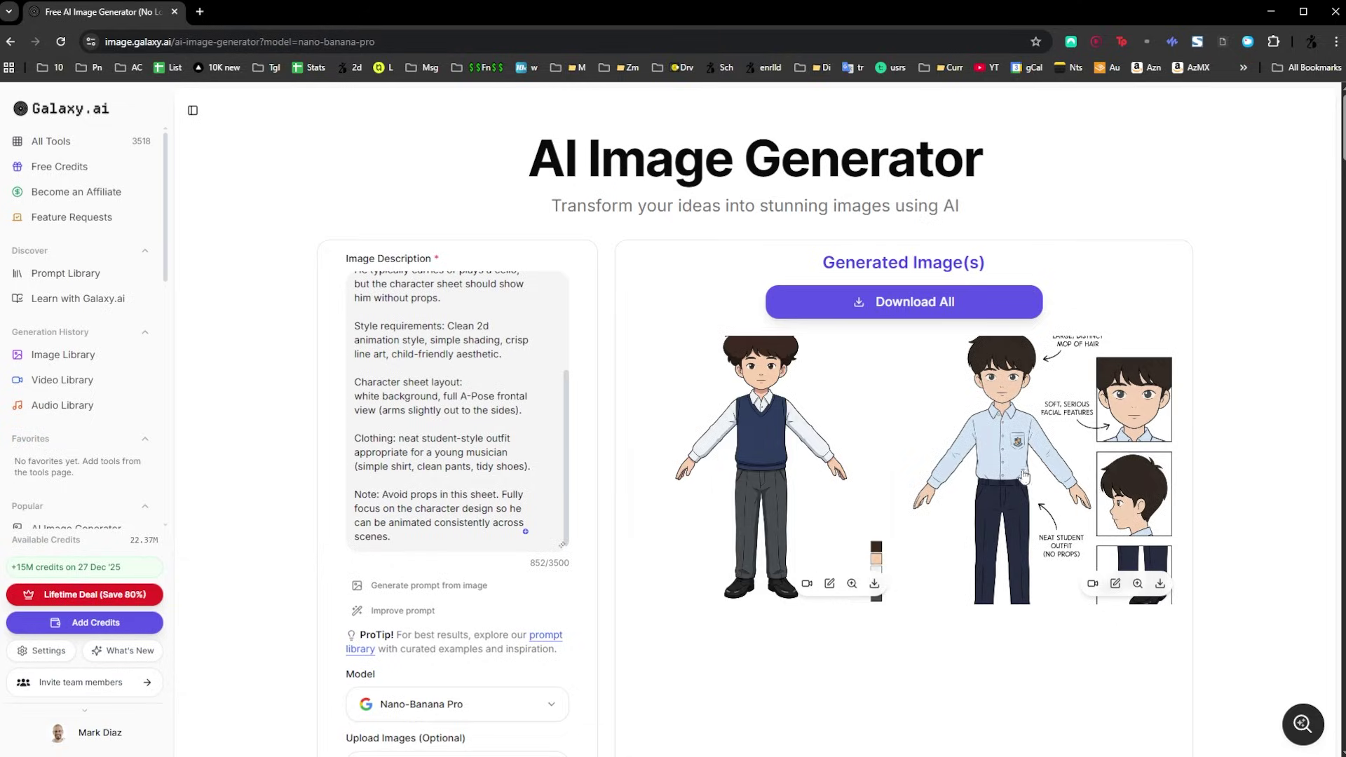
Step: Download the character reference sheet image as Jae-Woo Front.jpg
left_click(1074, 479)
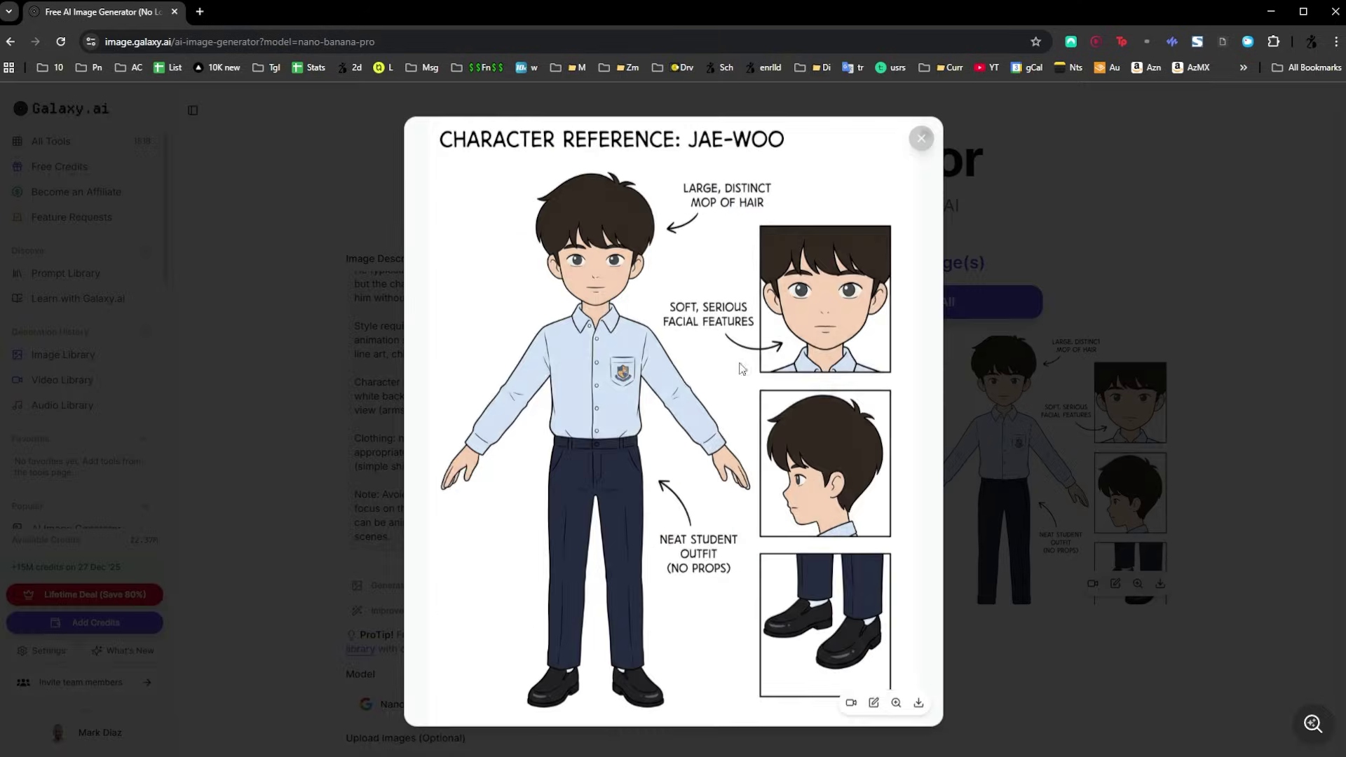
left_click(916, 703)
type("Jae-Woo Frio")
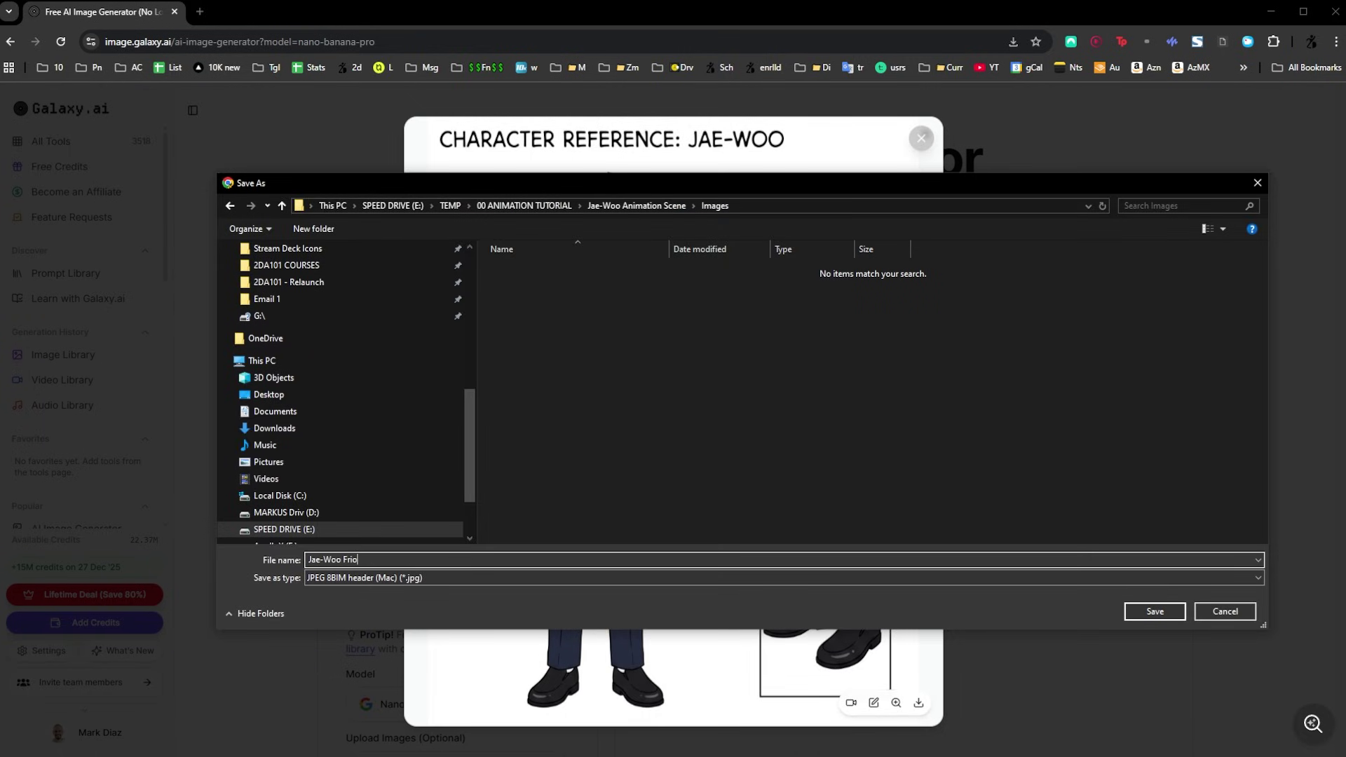
key("Return")
Step: Close the preview and clear the old prompt from the description box
left_click(484, 417)
key("ctrl+a")
key("Delete")
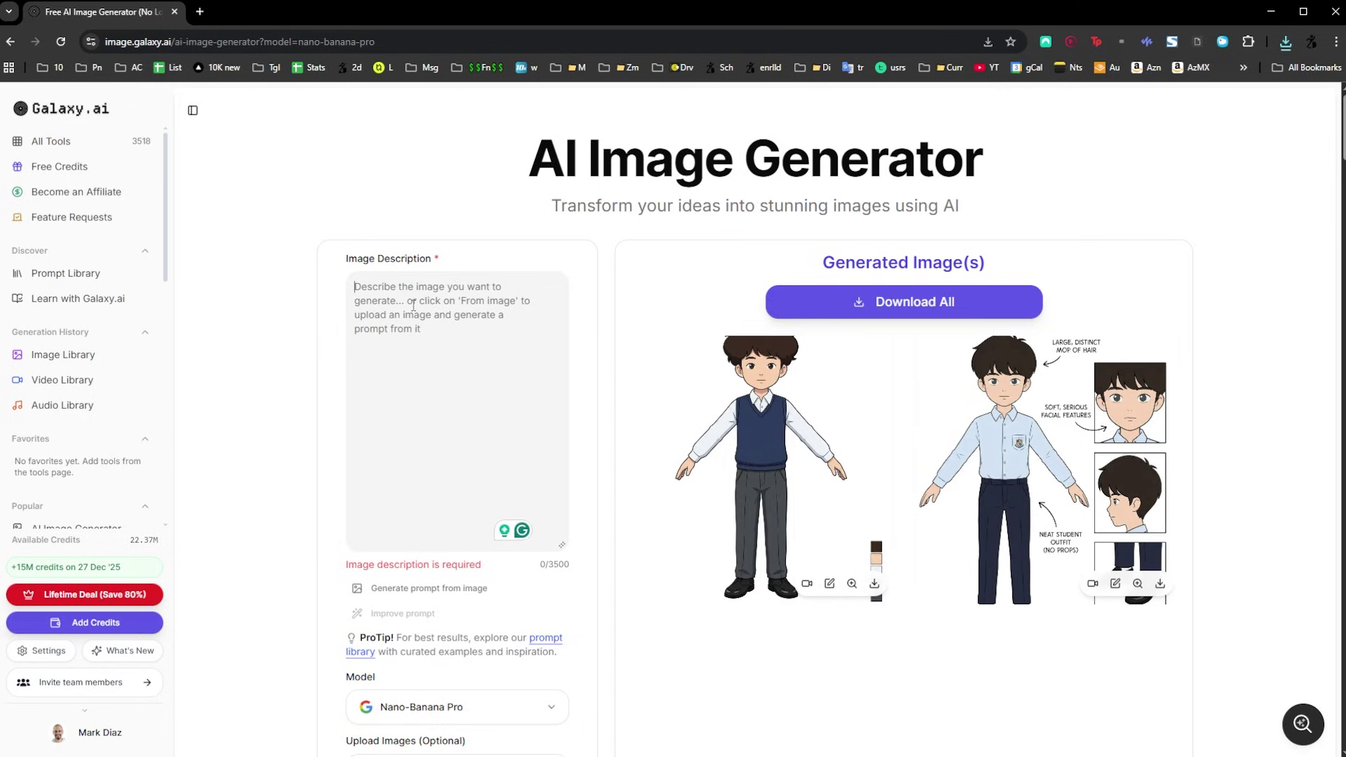
Step: Write the side-view, white-background prompt and upload Jae-Woo Front.jpg as a reference image
type("Create the side view of this c")
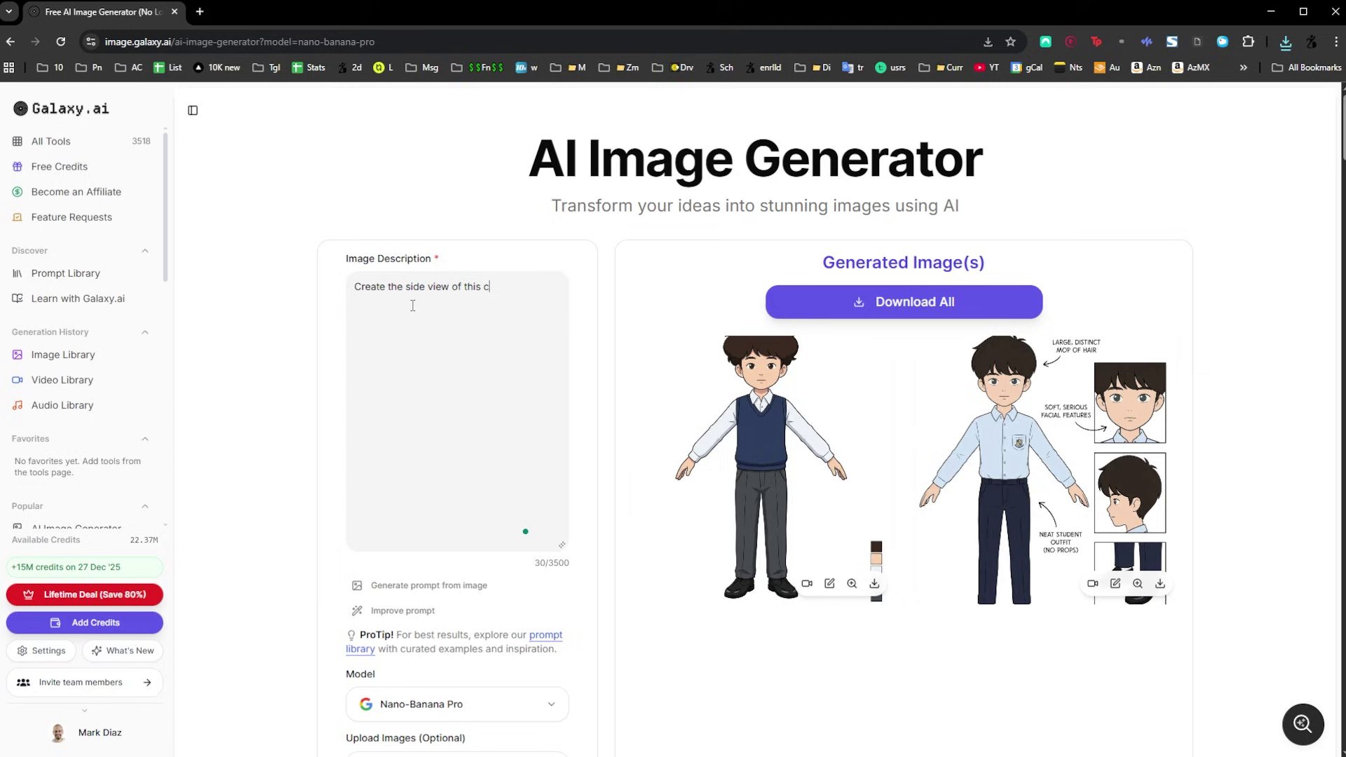
type(", white background")
key("alt+Tab")
scroll(701, 421, "down", 3)
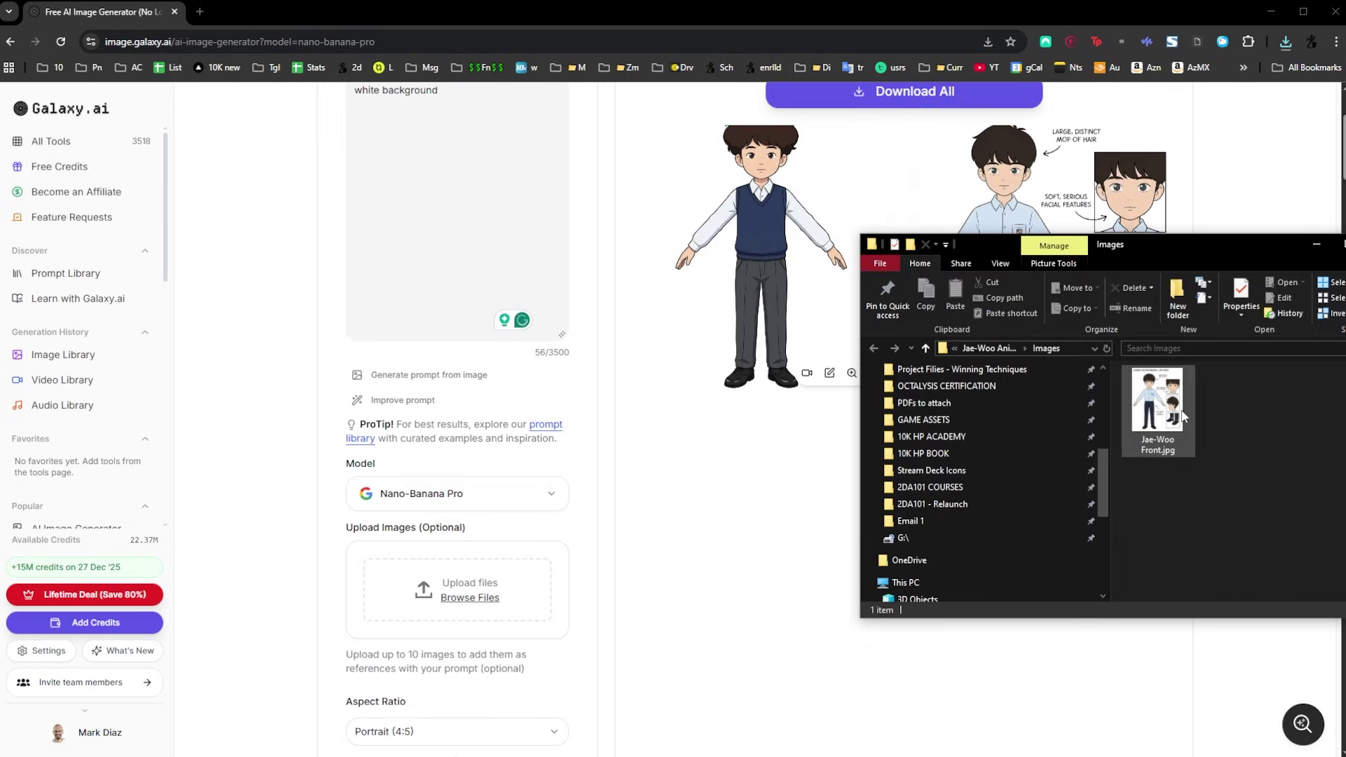
left_click_drag(1182, 416, 442, 554)
left_click(790, 460)
Step: Set Number of Images to 1 and generate the side view
scroll(435, 505, "down", 5)
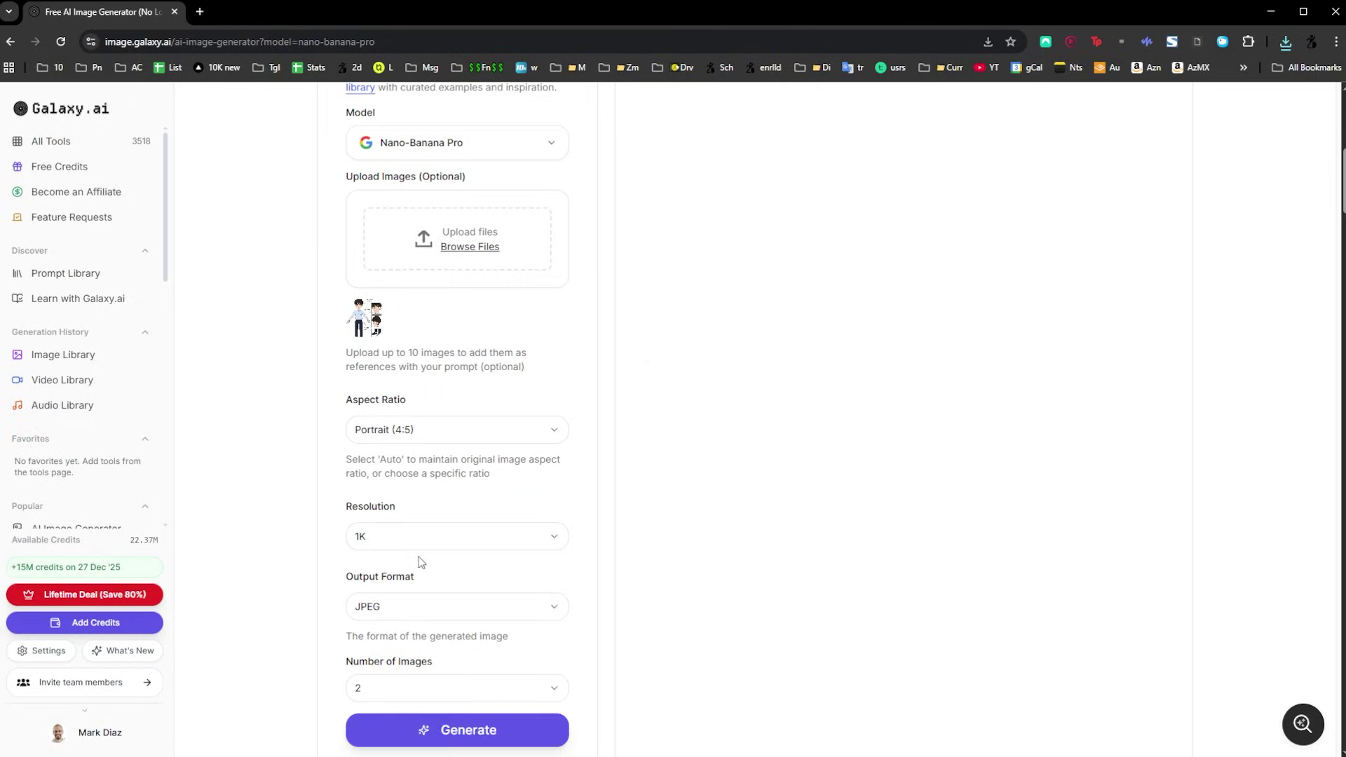
left_click(415, 687)
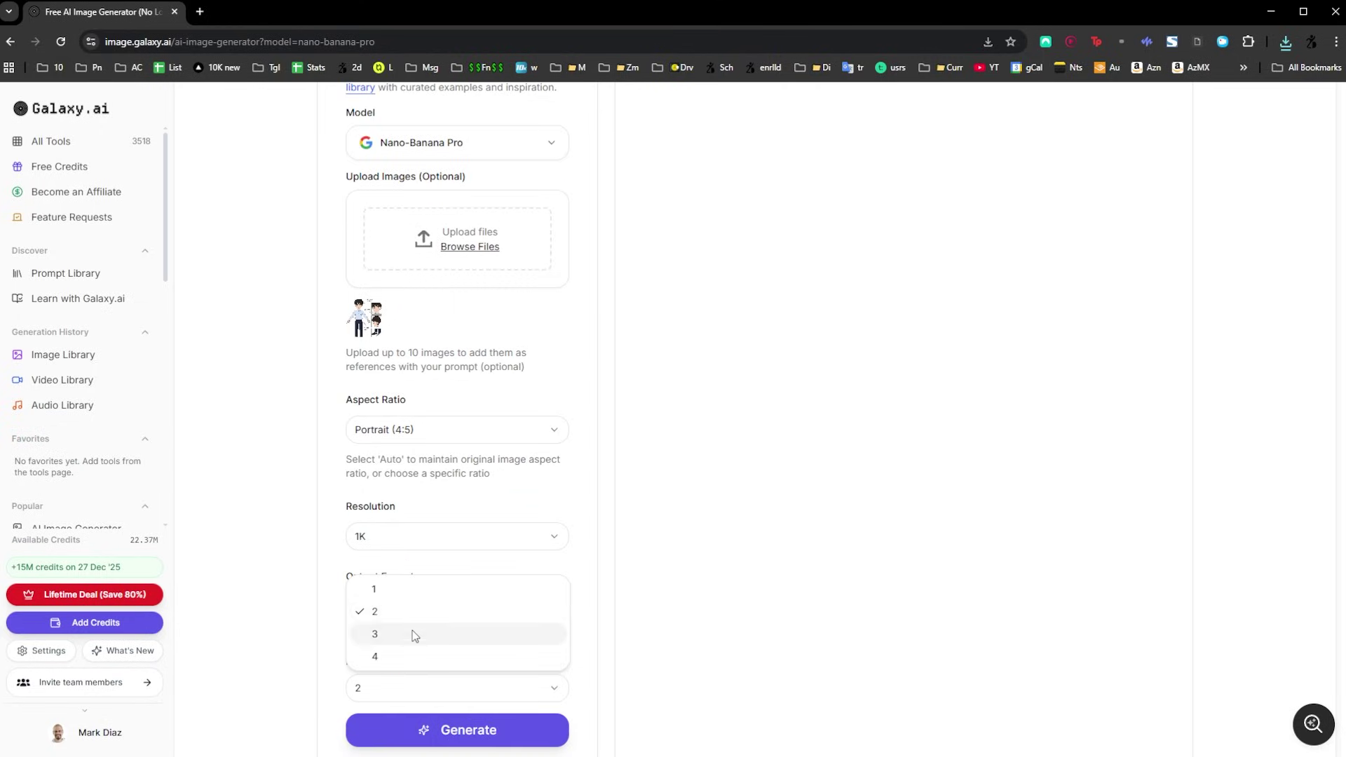
left_click(400, 590)
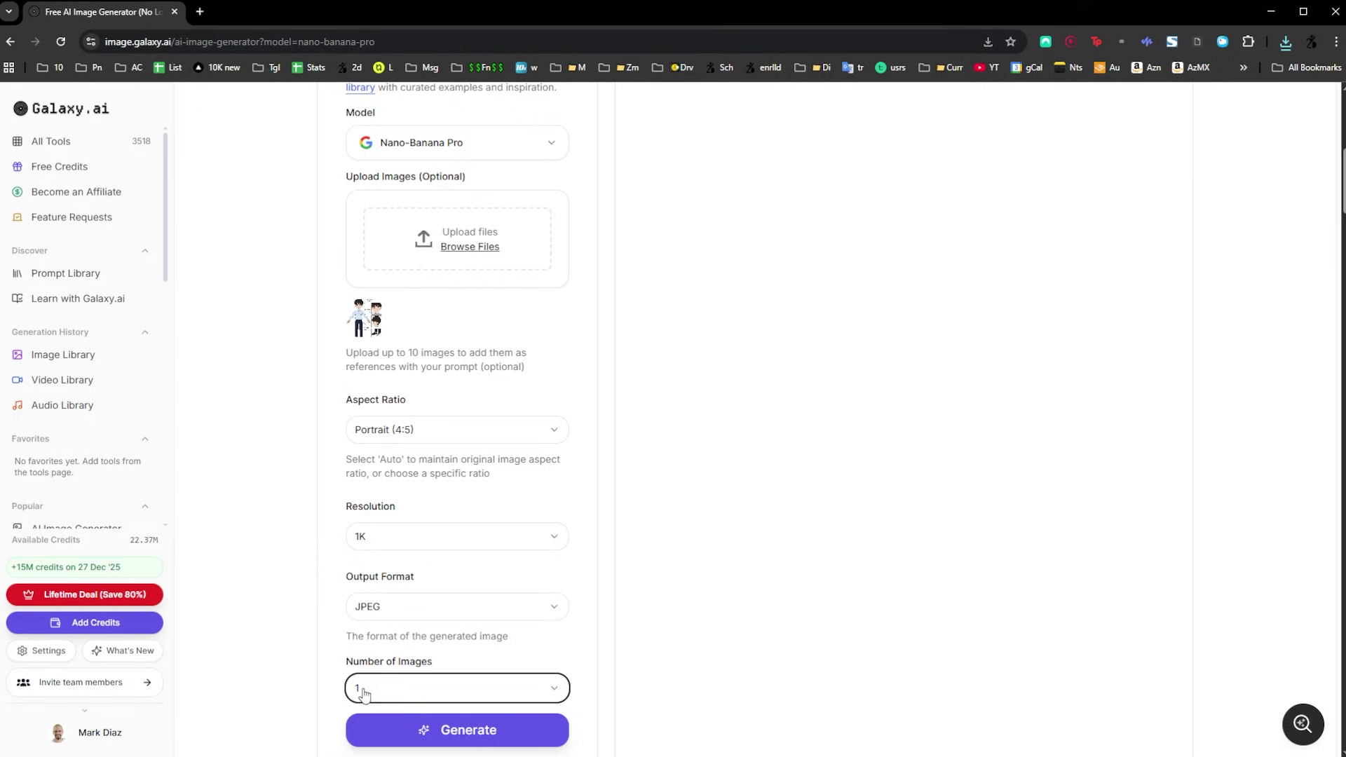
left_click(444, 730)
scroll(1009, 523, "up", 8)
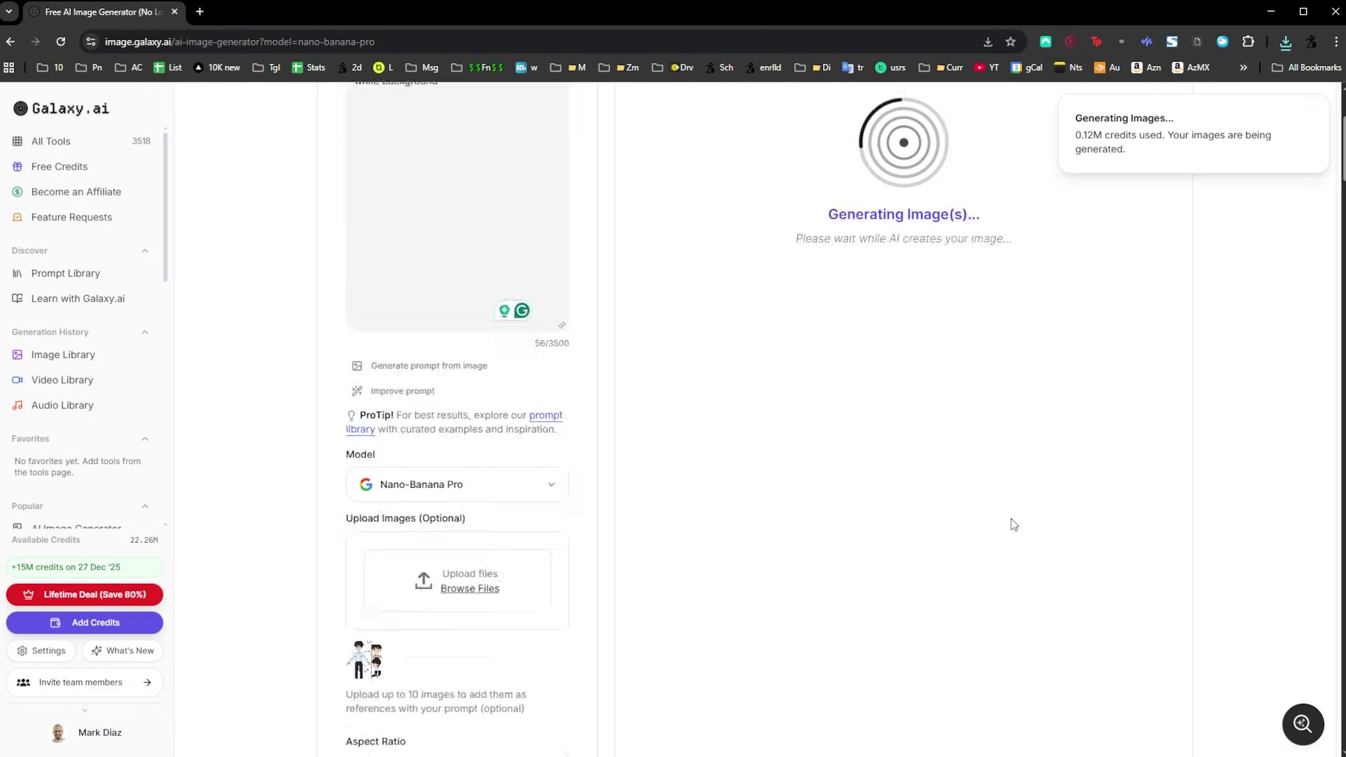
Step: Download the generated side view as Jae-Woo Side.jpg
scroll(1073, 441, "down", 3)
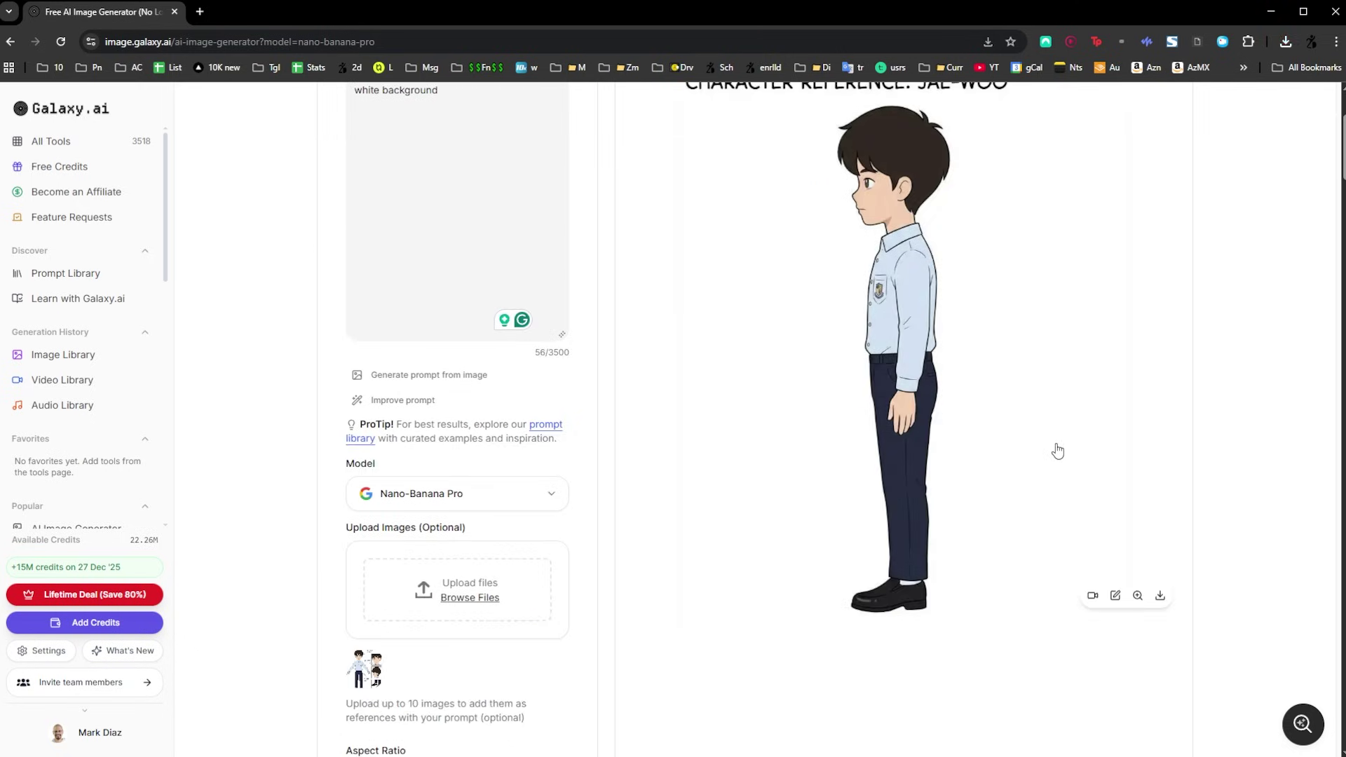
scroll(1055, 451, "up", 1)
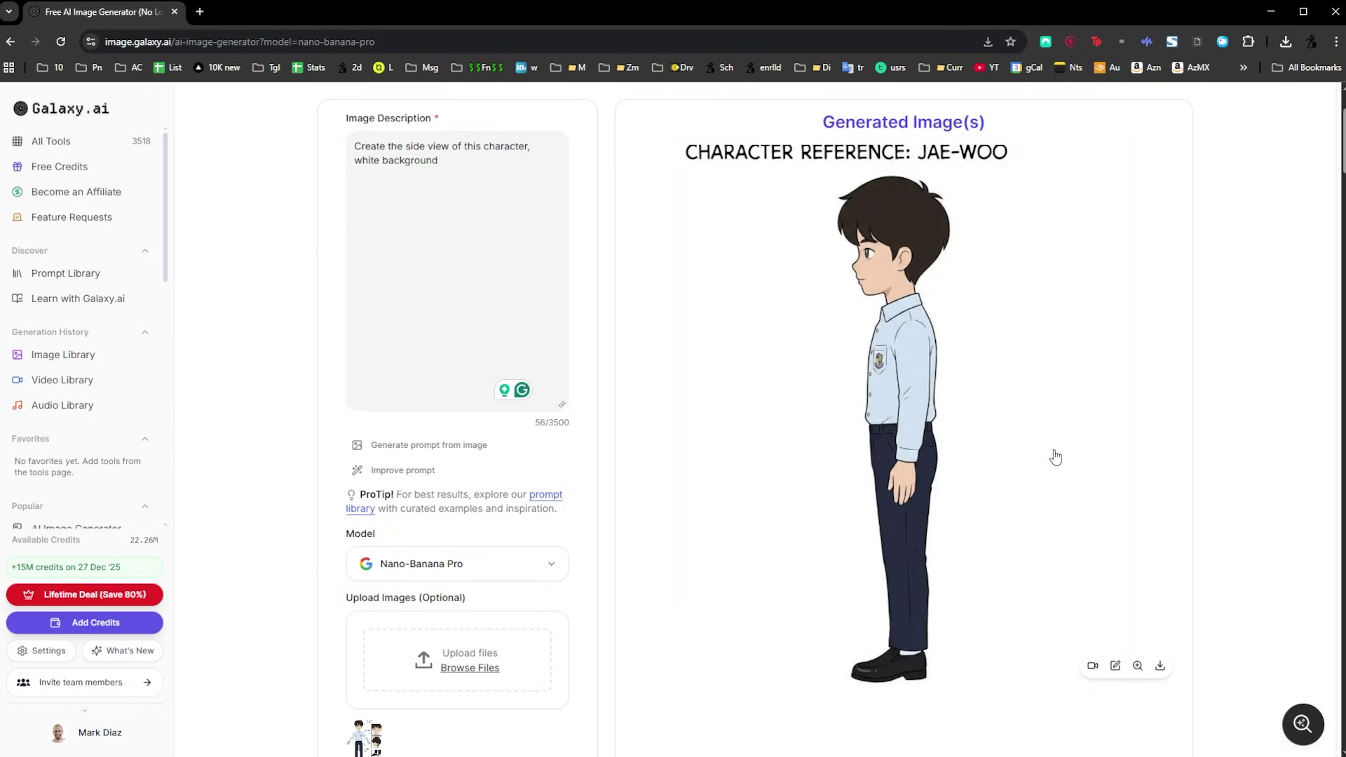
left_click(1160, 665)
left_click_drag(404, 562, 343, 560)
type("Side")
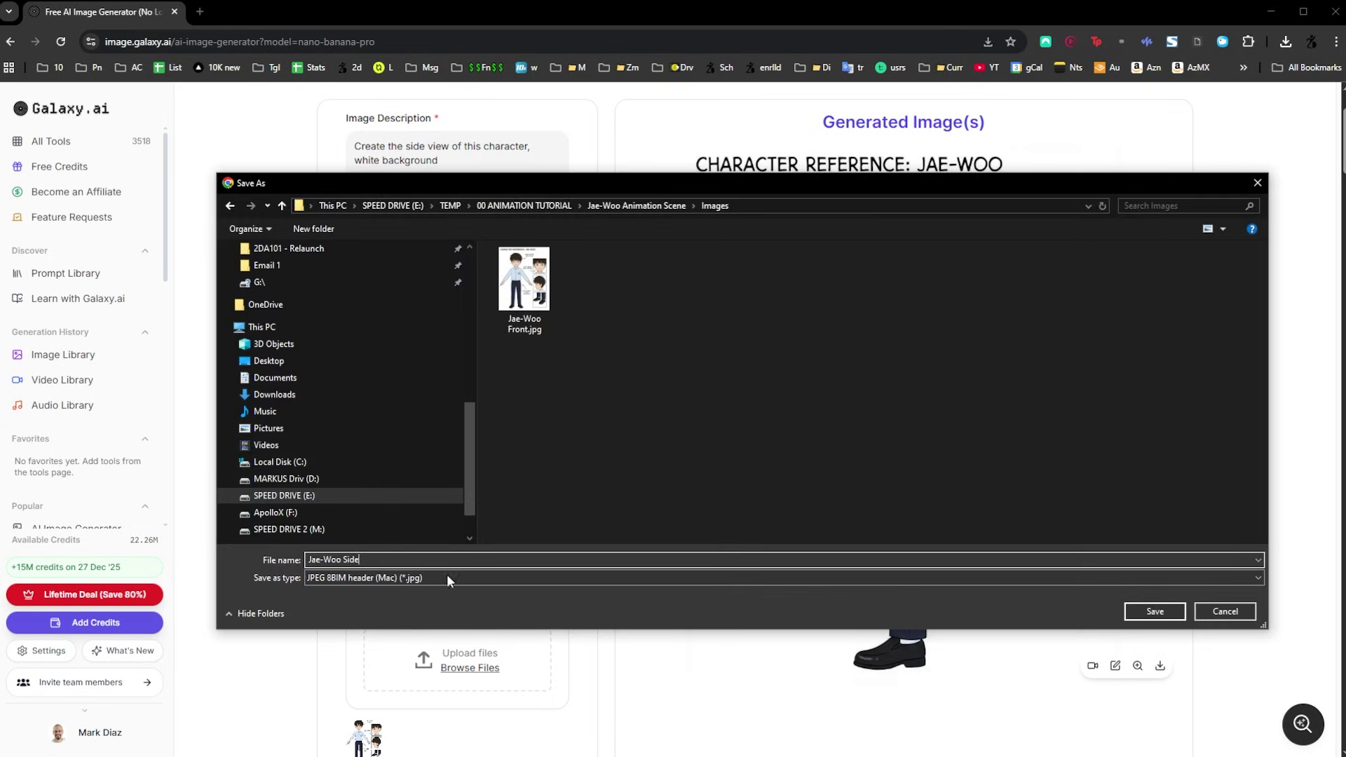
key("Return")
Step: Add Jae-Woo Side.jpg from the Images folder as a second reference image
scroll(967, 207, "up", 2)
scroll(449, 505, "down", 4)
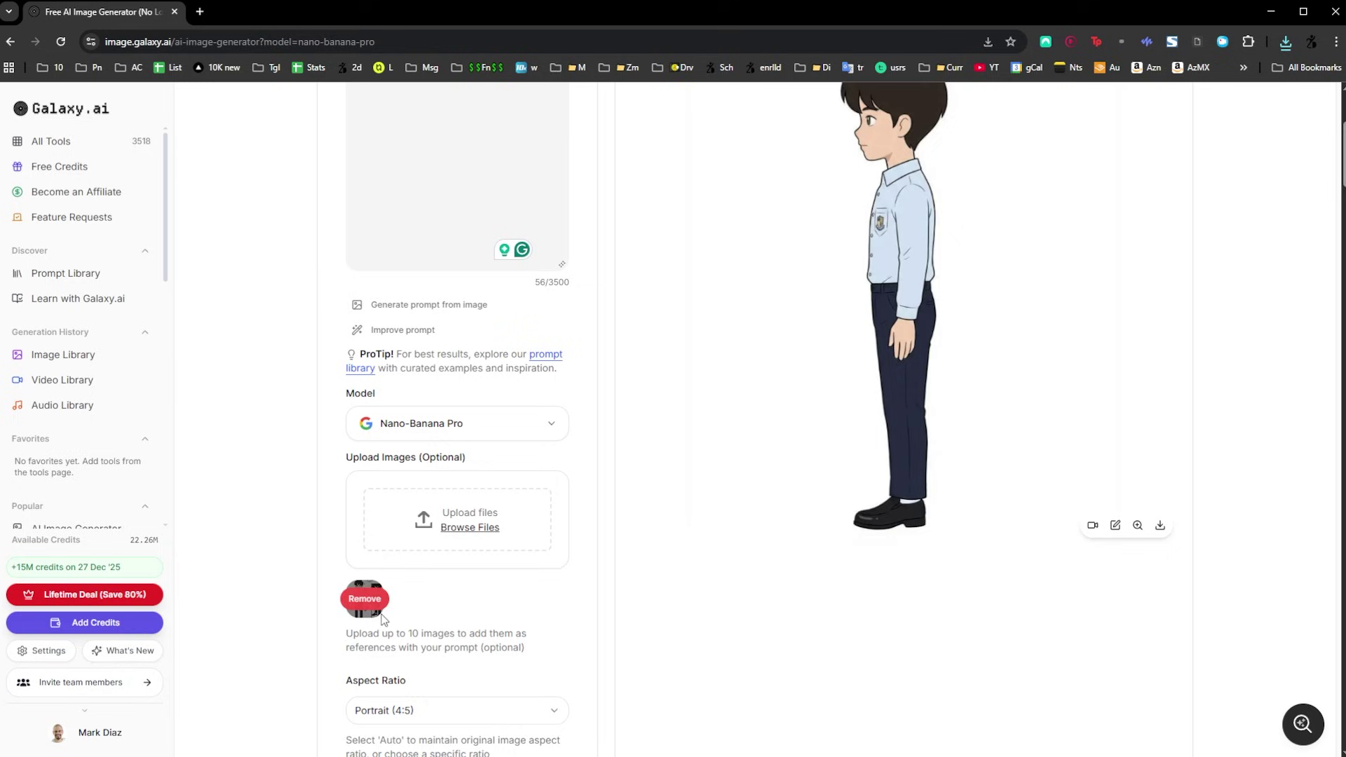
key("alt+Tab")
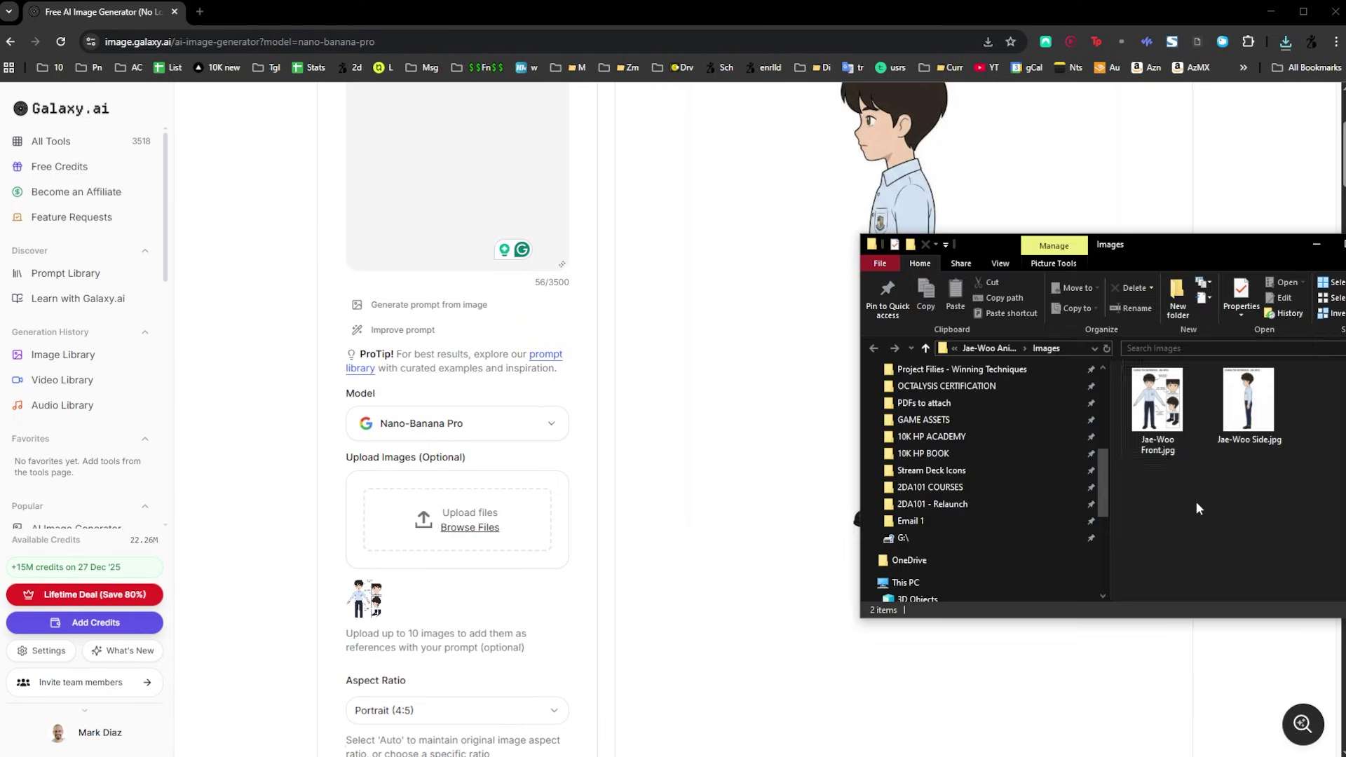
left_click_drag(1249, 403, 450, 519)
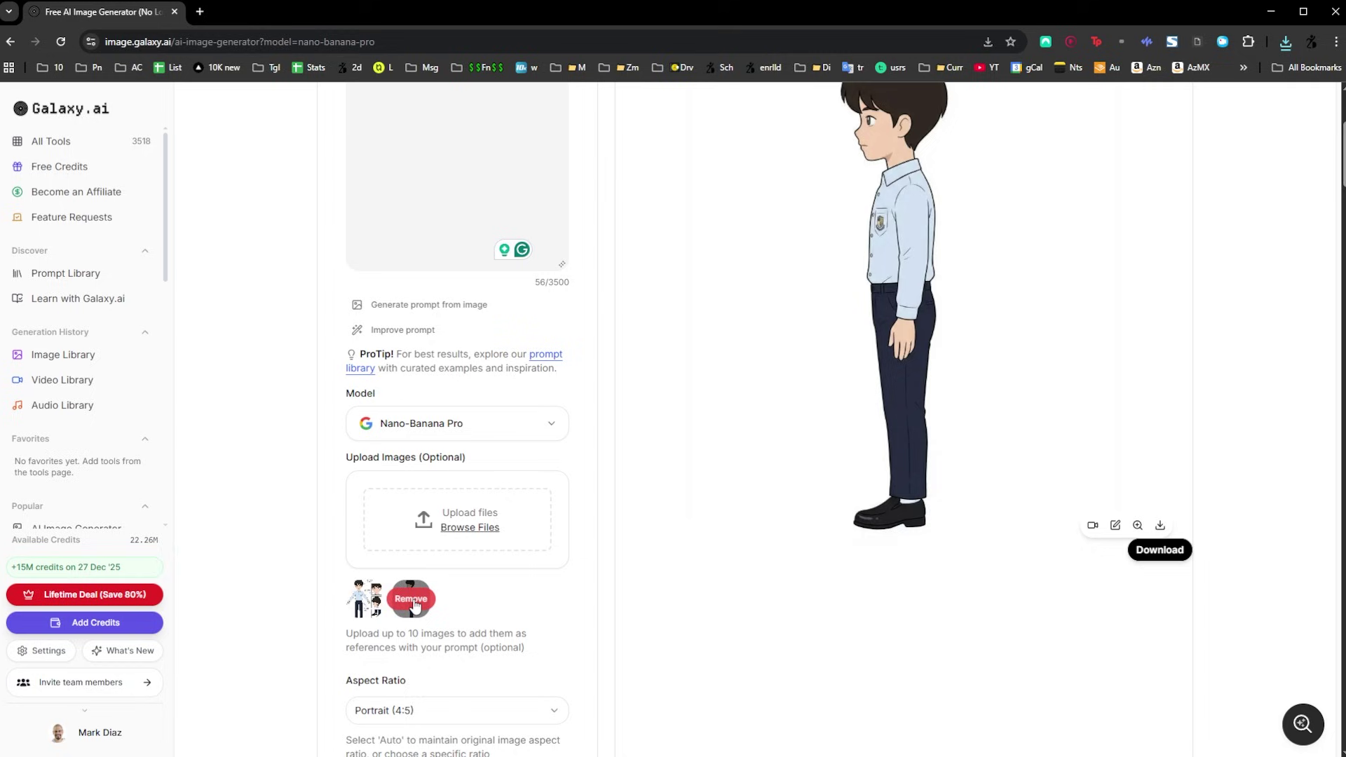
Step: Change 'side' to 'rear' in the prompt and generate the rear view
scroll(501, 467, "up", 4)
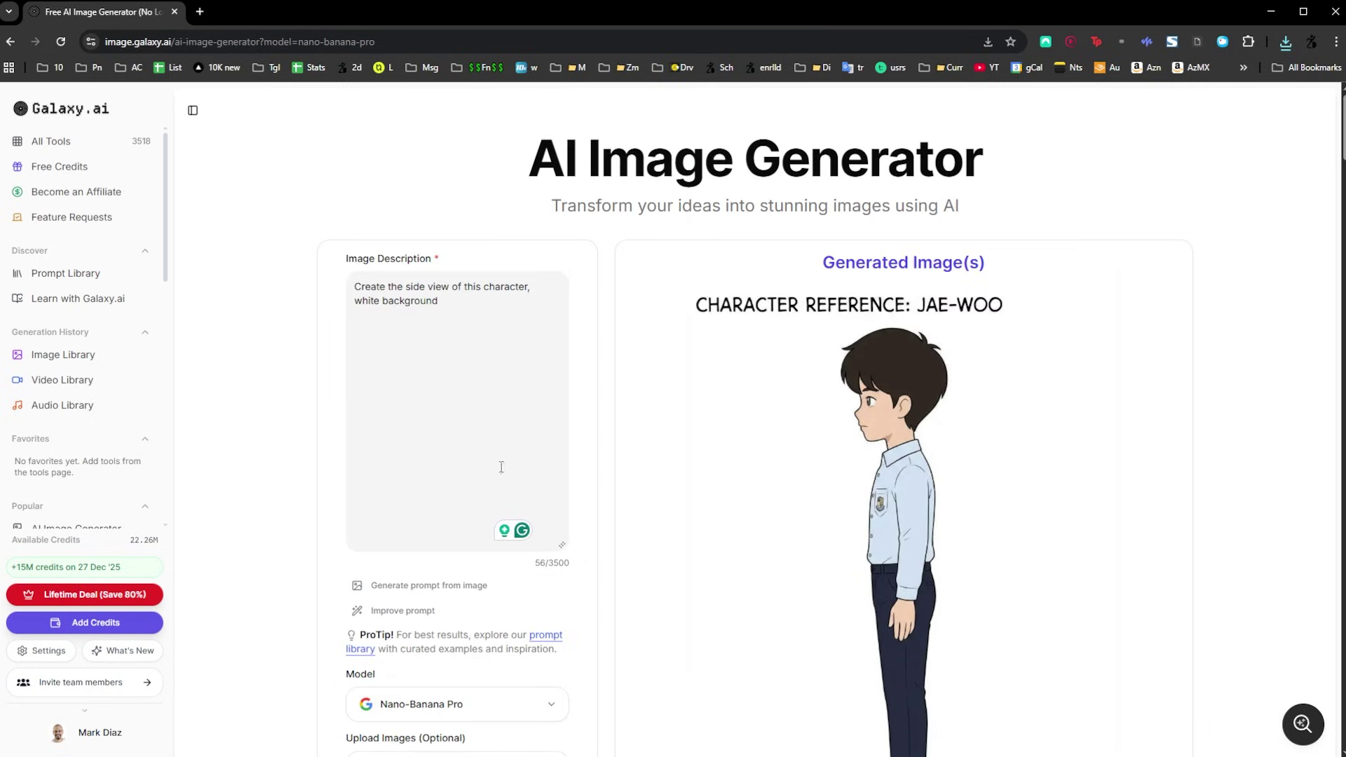
double_click(414, 288)
type("rear")
left_click(452, 309)
scroll(531, 554, "down", 12)
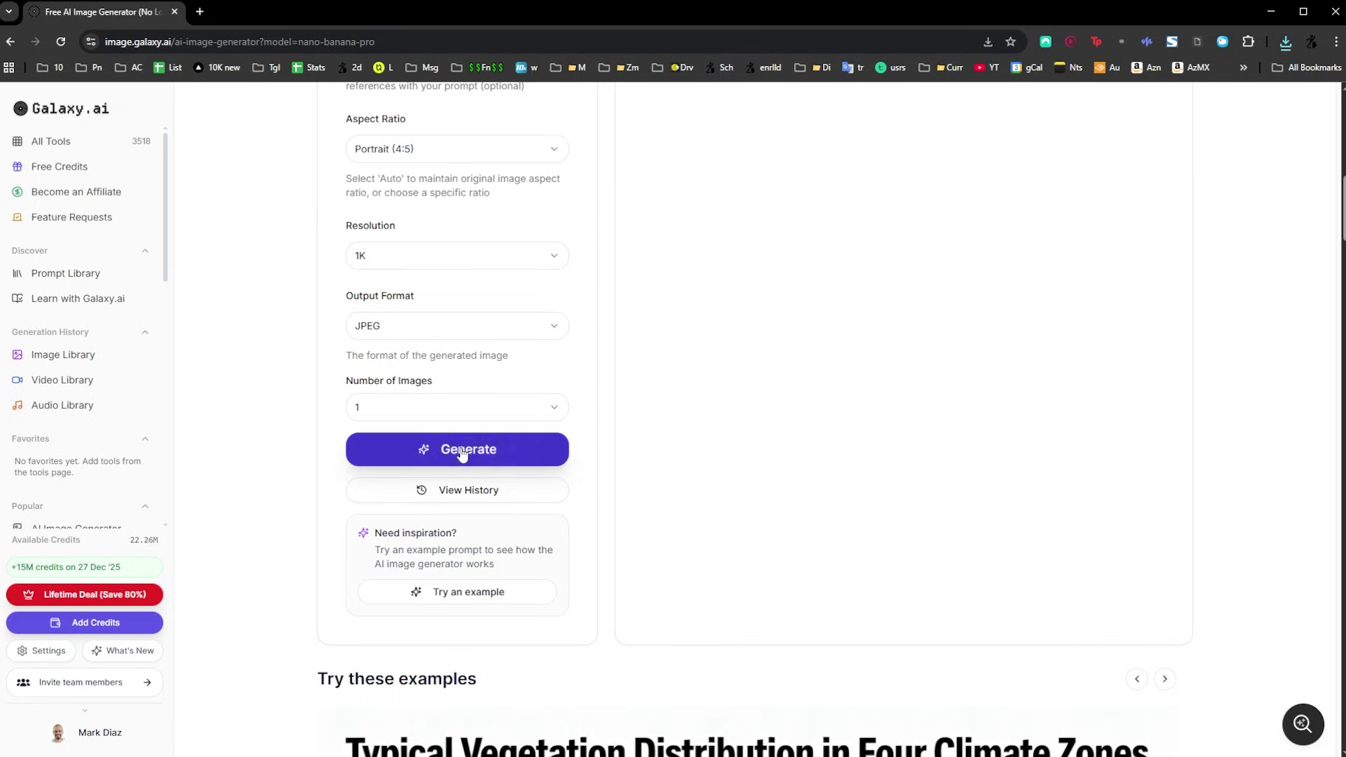
left_click(459, 454)
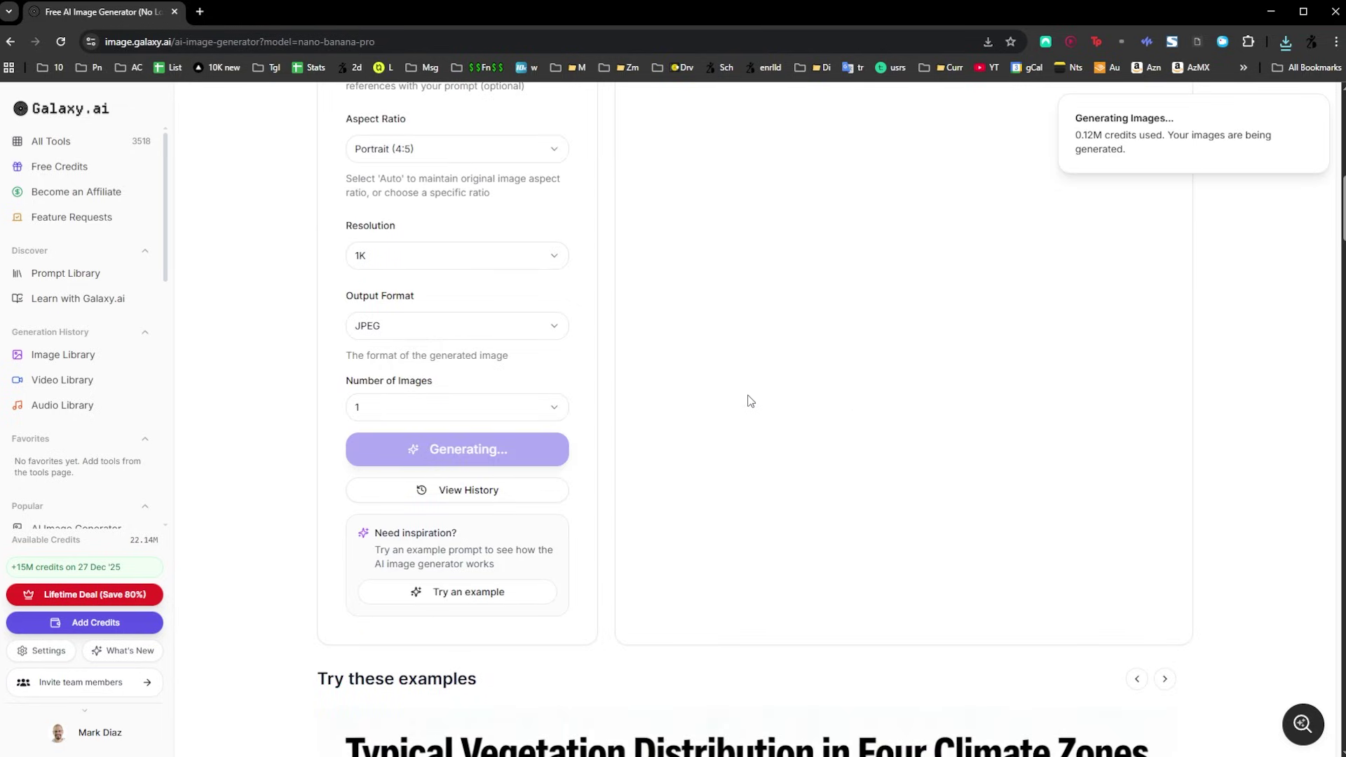
scroll(804, 372, "up", 10)
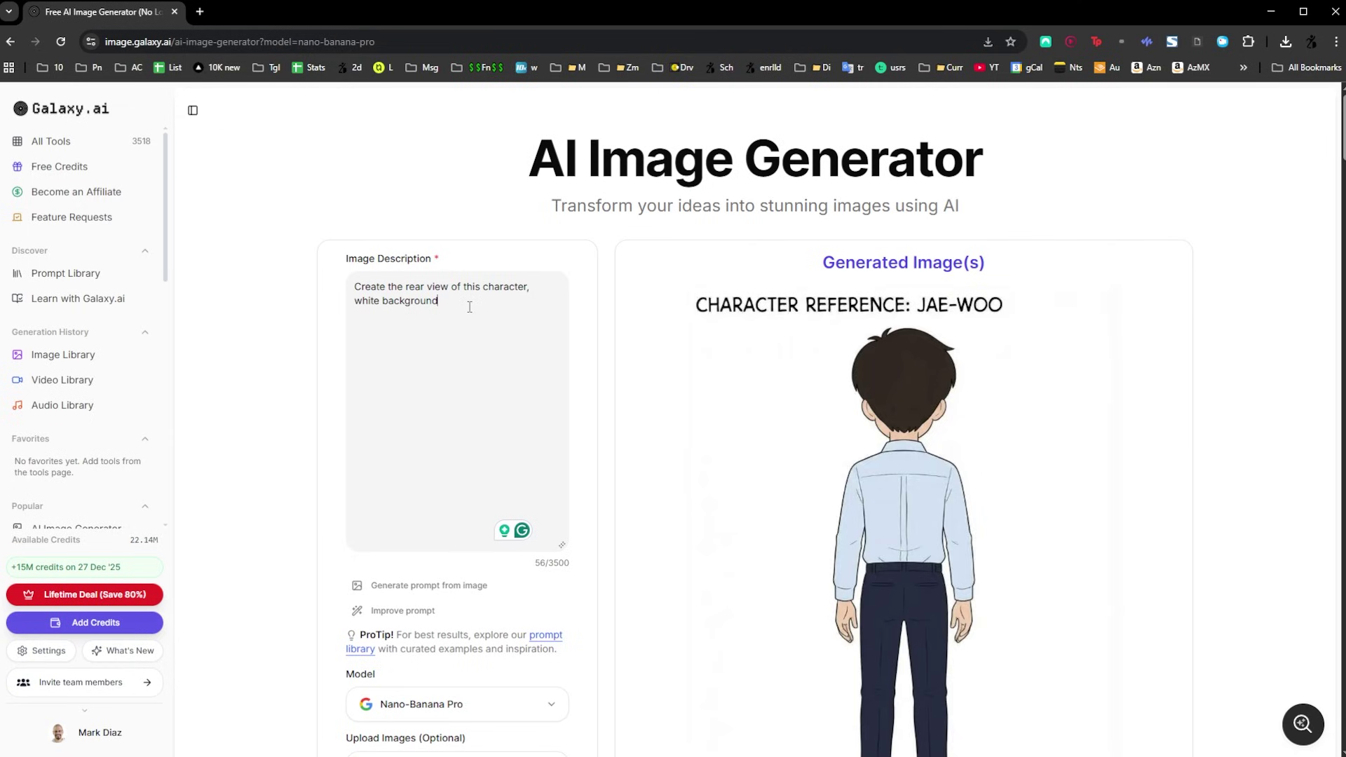
Step: Replace the prompt with the long violin park-scene prompt, deleting the word 'animated' after '2D'
key("ctrl+a")
key("ctrl+v")
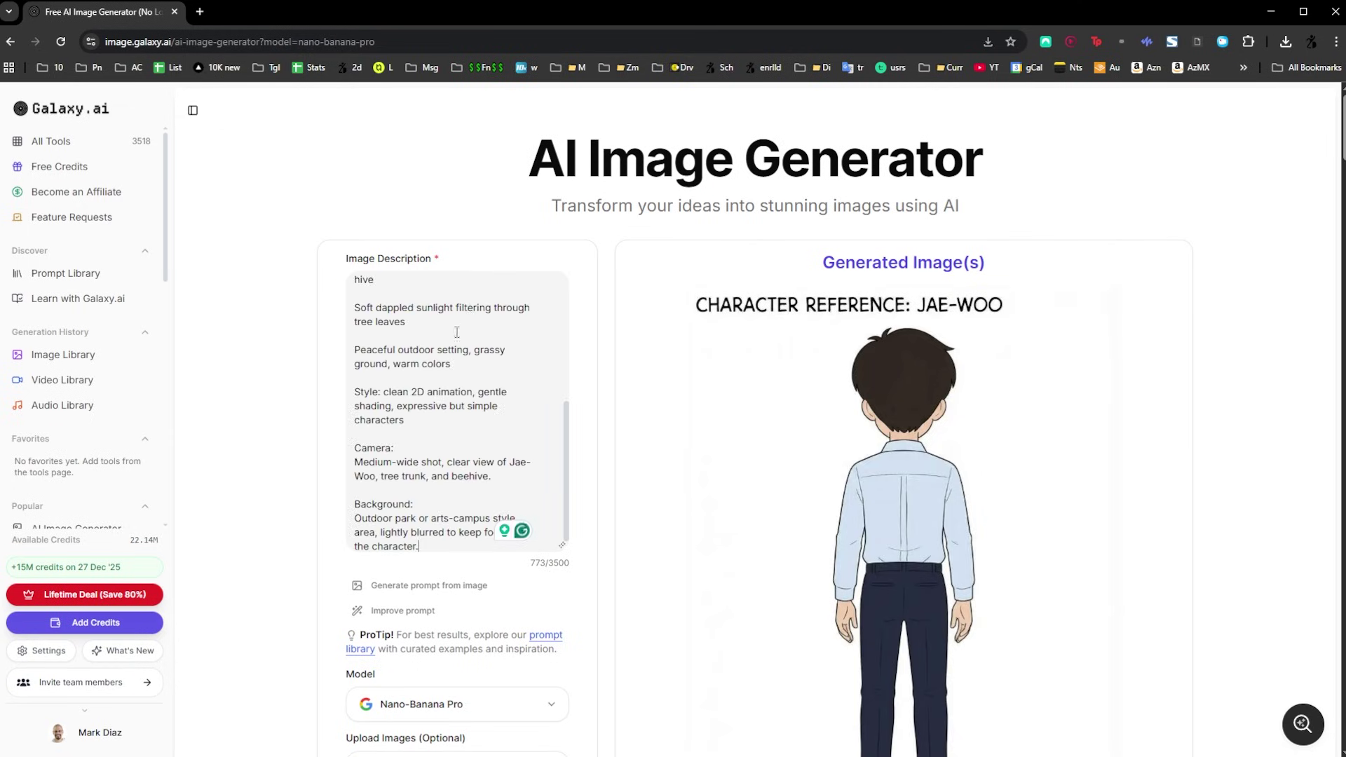
scroll(526, 431, "up", 5)
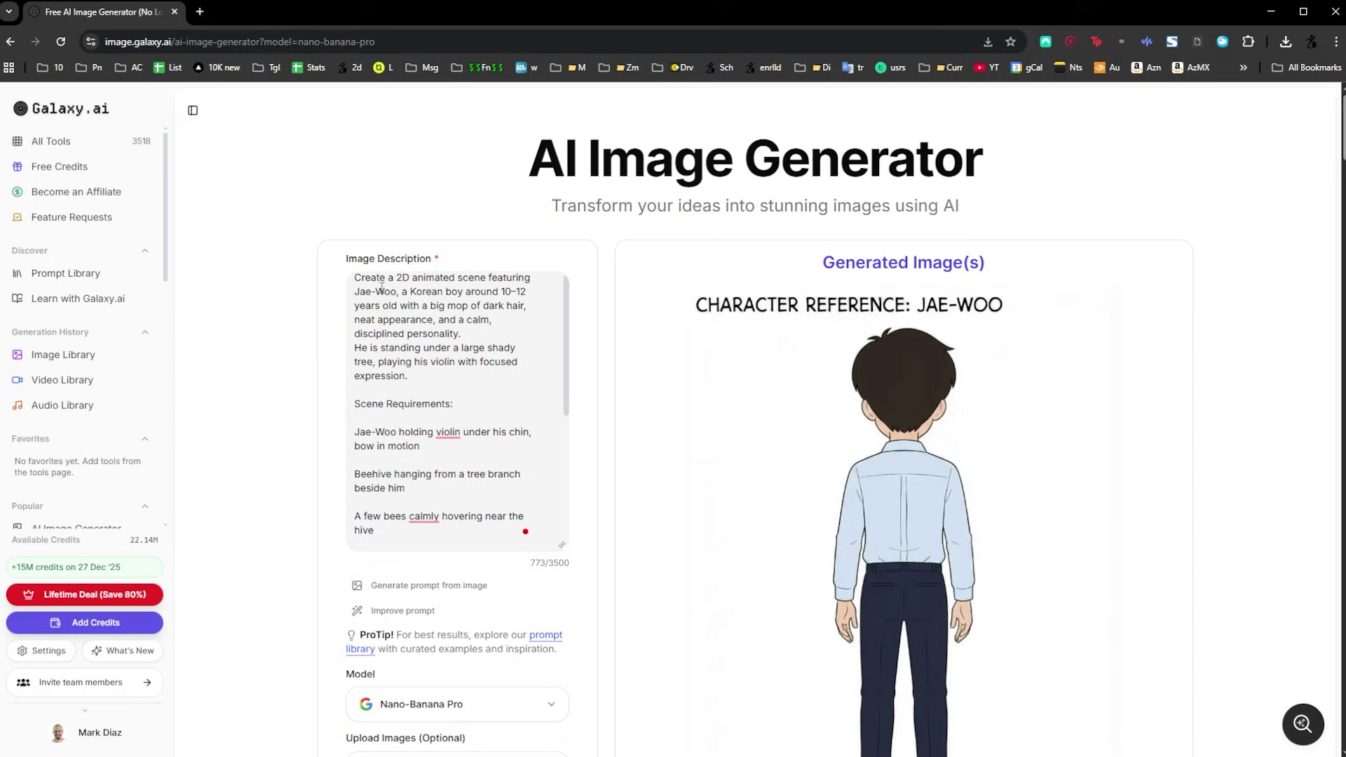
key("ctrl+shift+Right")
key("BackSpace")
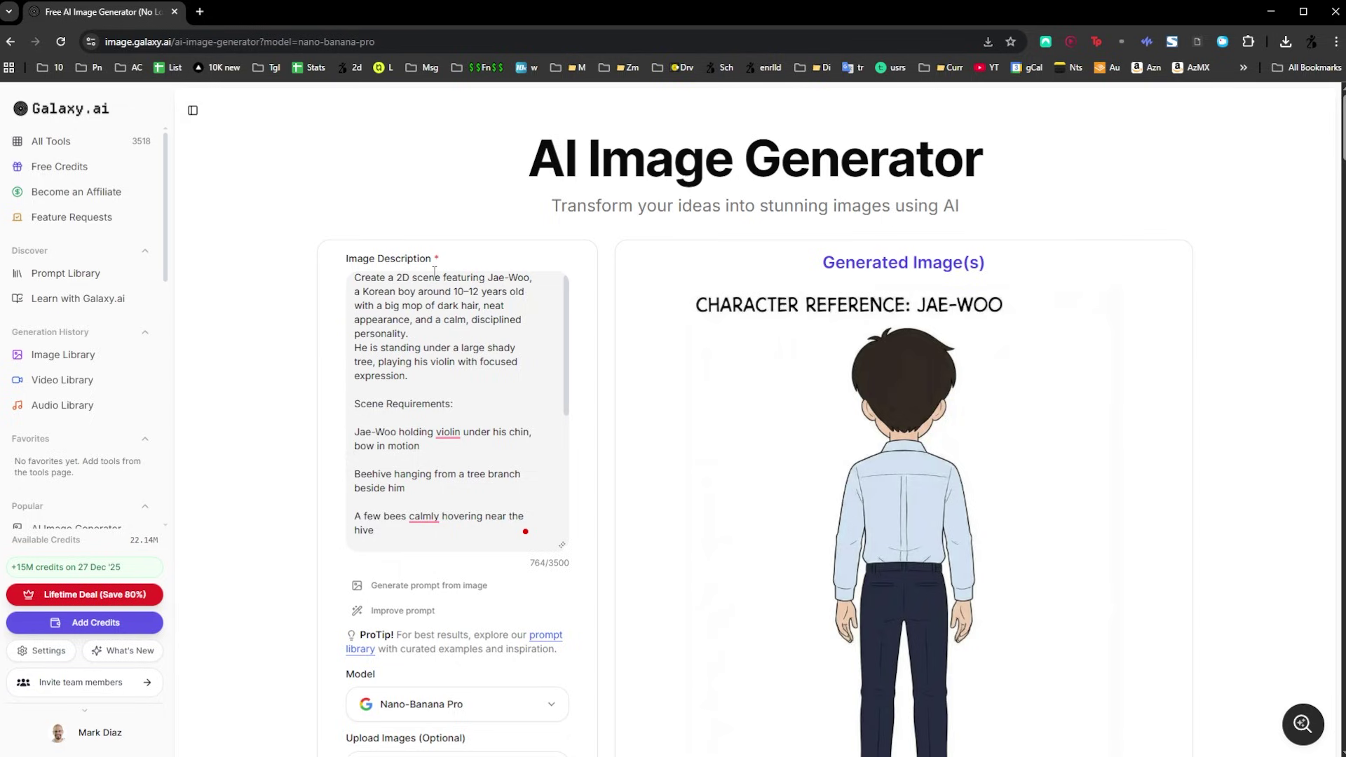
Step: Add Jae-Woo Rear.jpg from the Images folder as a third reference image
scroll(420, 407, "down", 5)
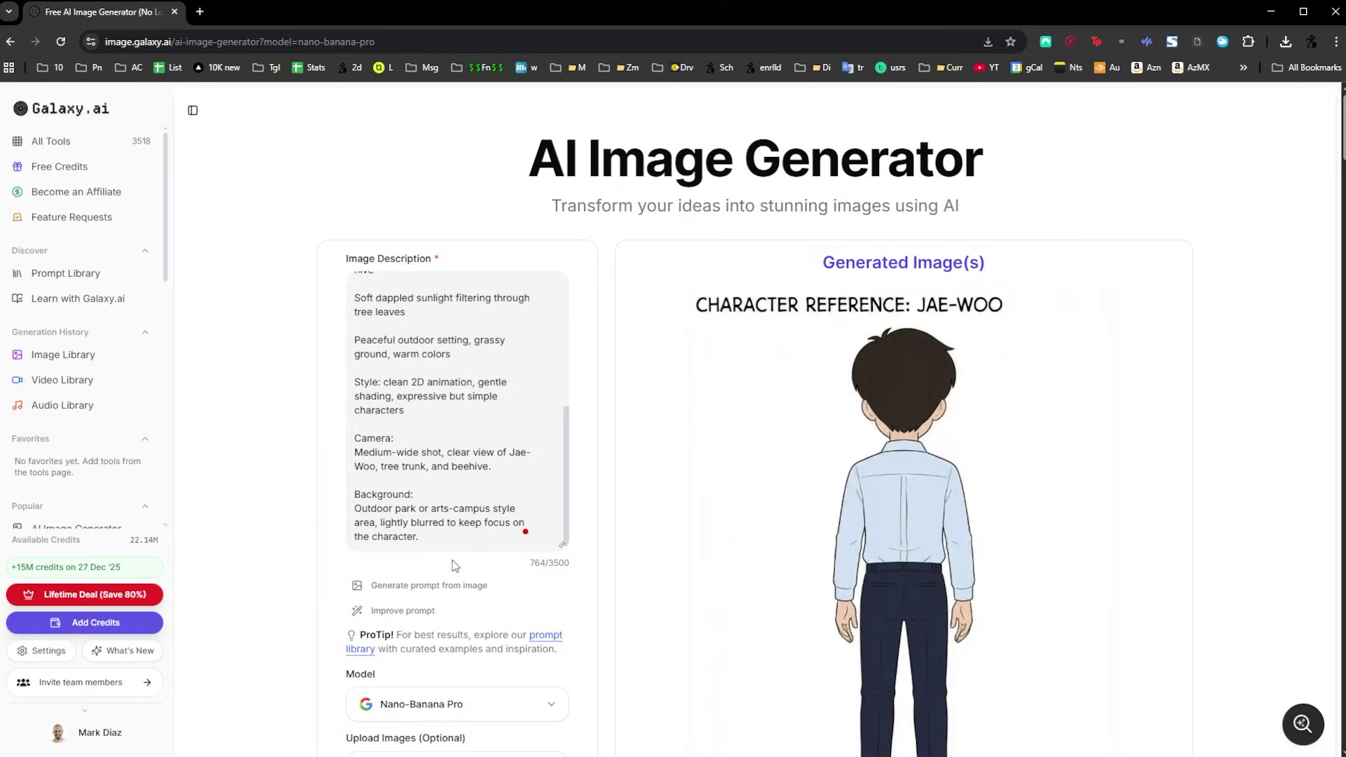
scroll(334, 493, "down", 5)
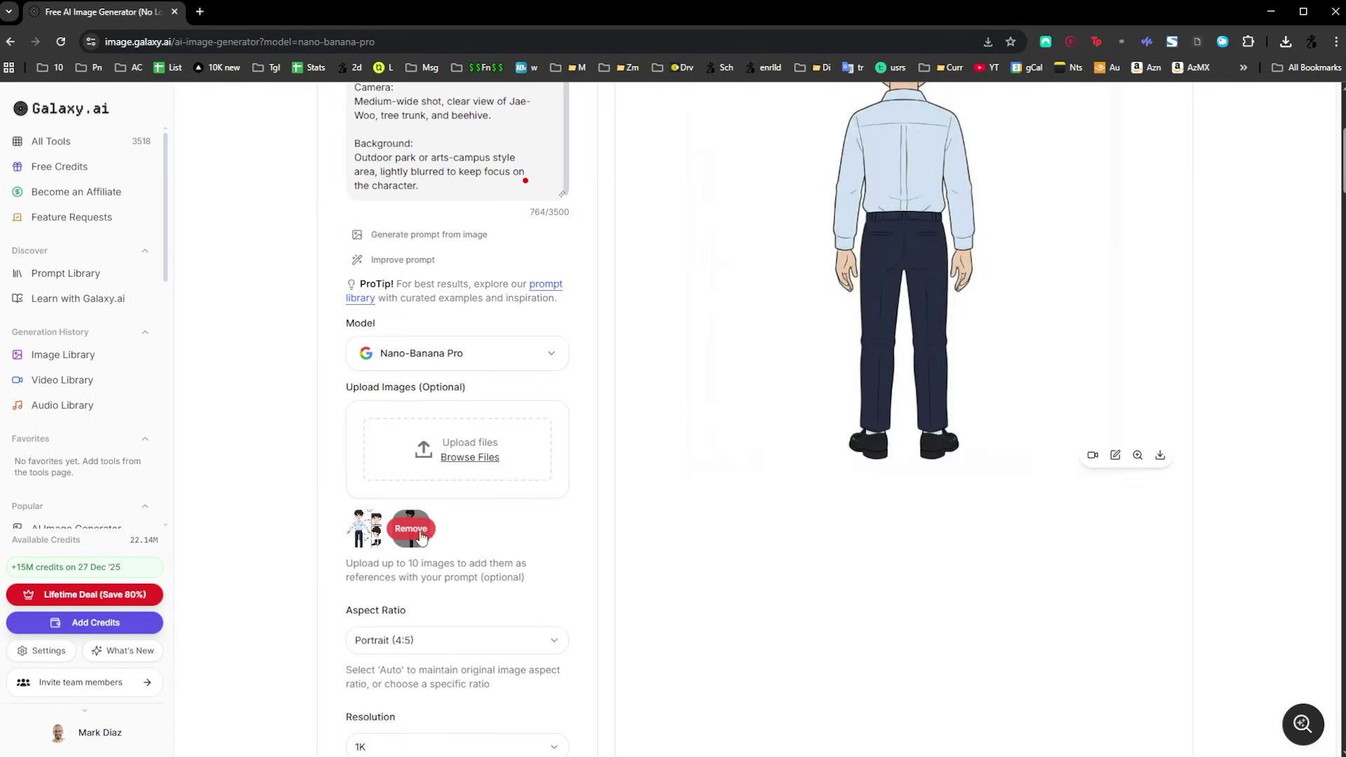
mouse_move(360, 543)
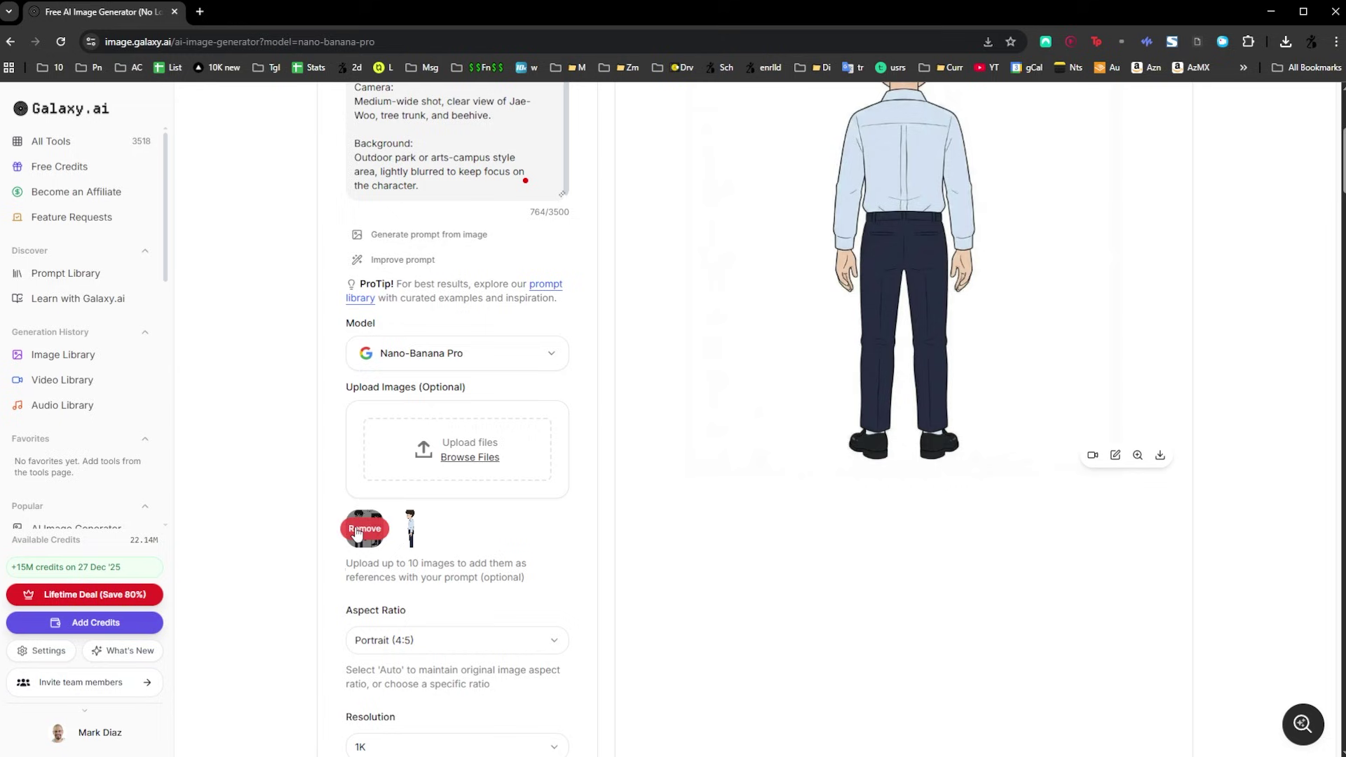
mouse_move(418, 530)
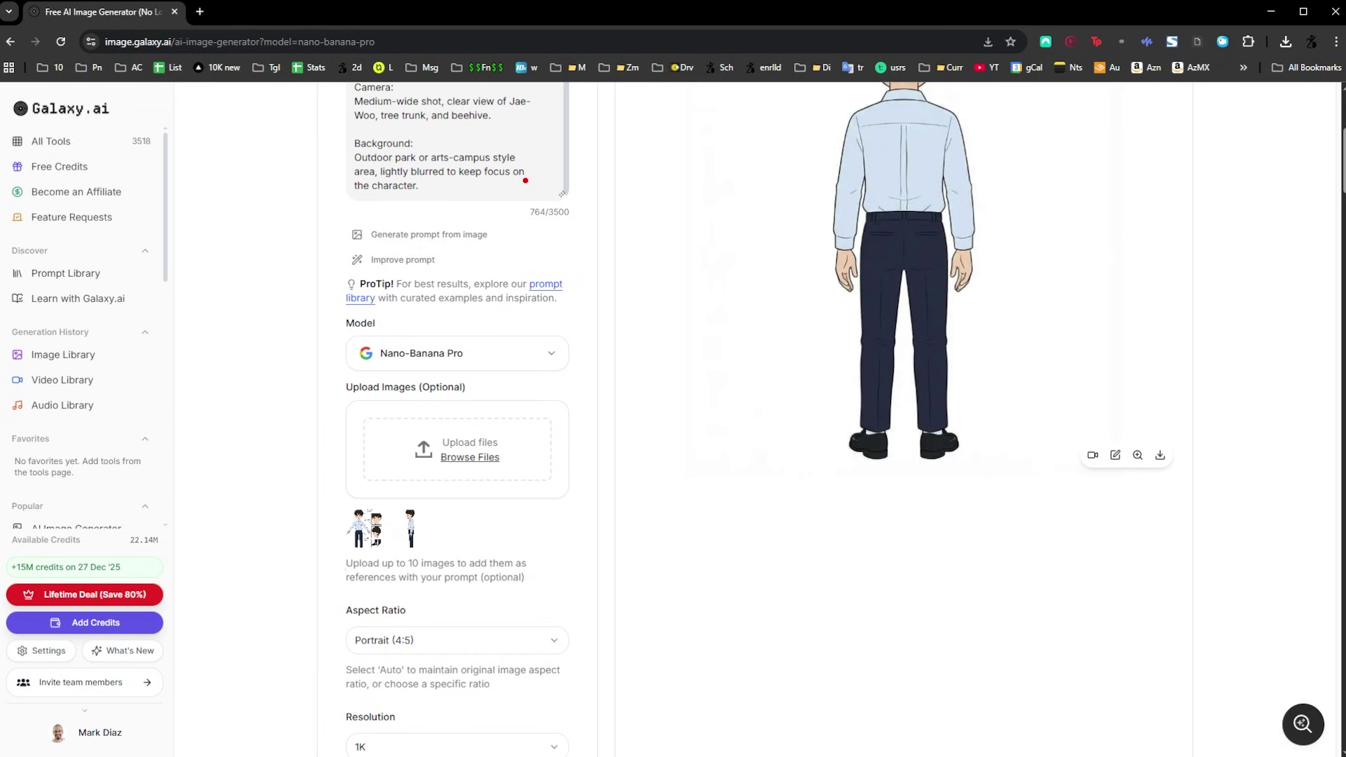
key("alt+Tab")
left_click(1248, 403)
left_click_drag(1249, 403, 466, 459)
mouse_move(457, 534)
scroll(525, 523, "up", 5)
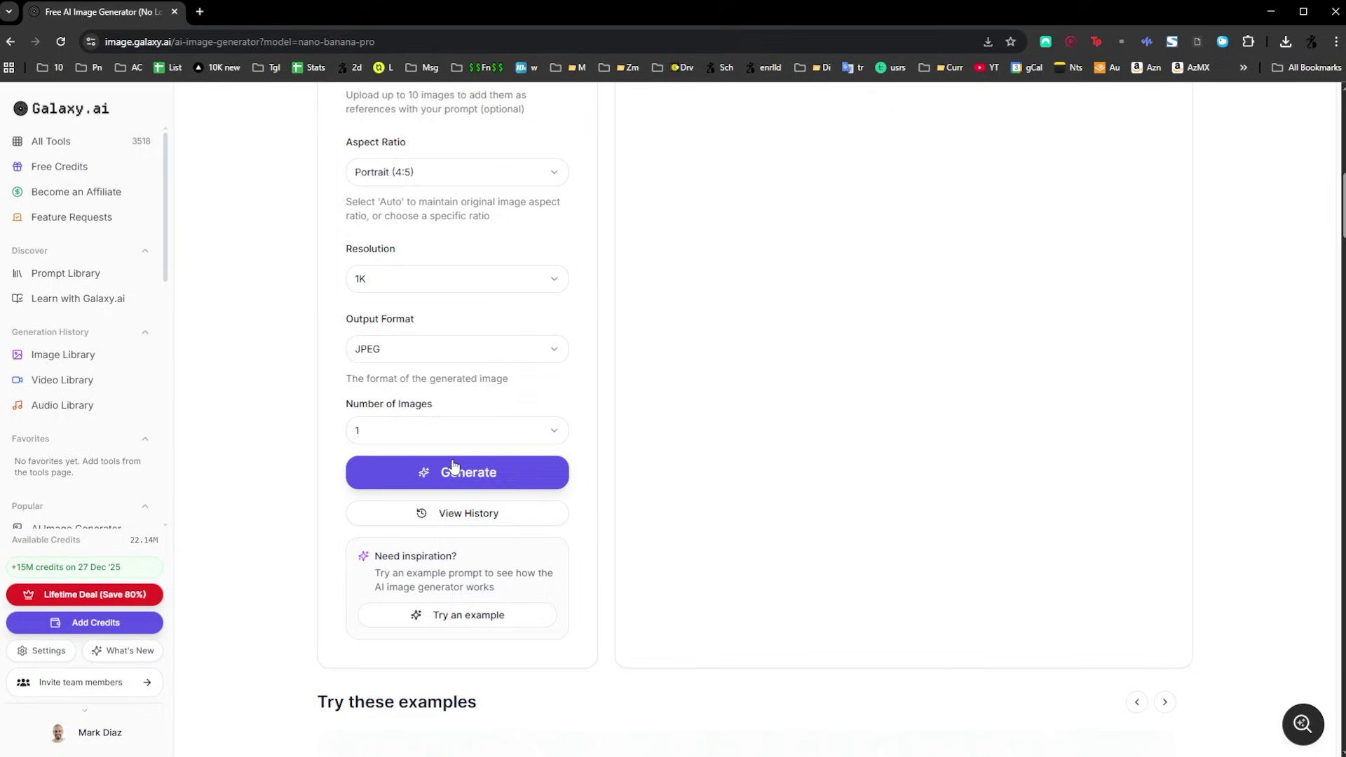
Step: Generate 2 Wide (16:9) images of the violin-under-the-tree scene with the beehive
scroll(457, 449, "down", 1)
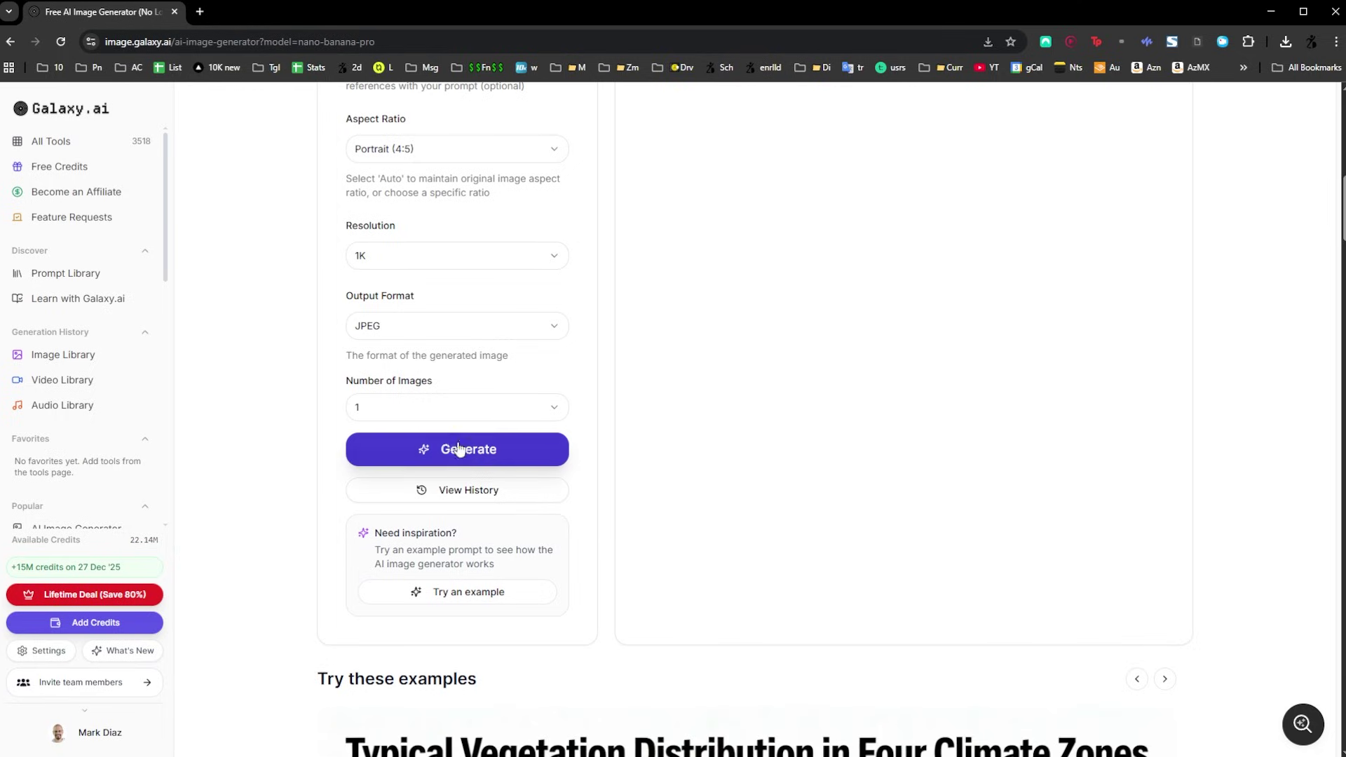
left_click(426, 417)
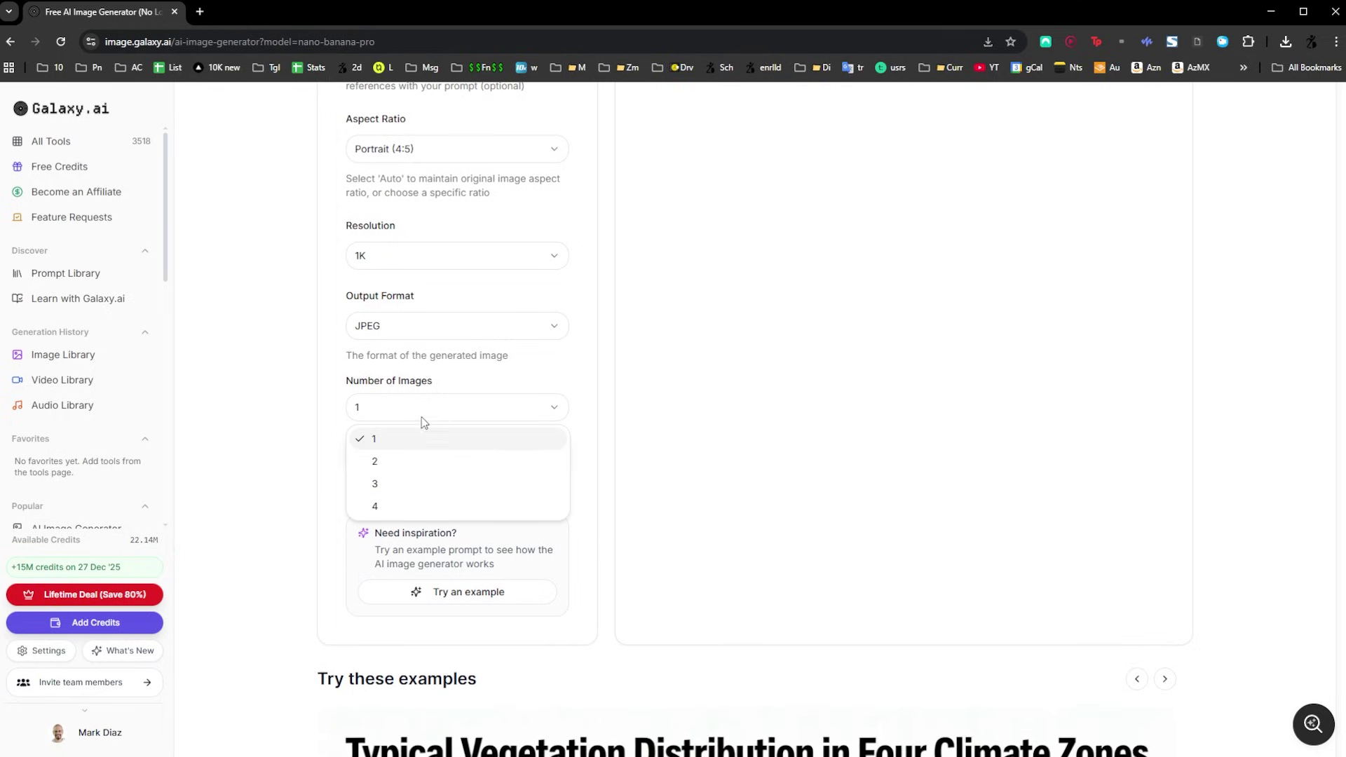
left_click(386, 462)
scroll(409, 333, "up", 2)
left_click(429, 295)
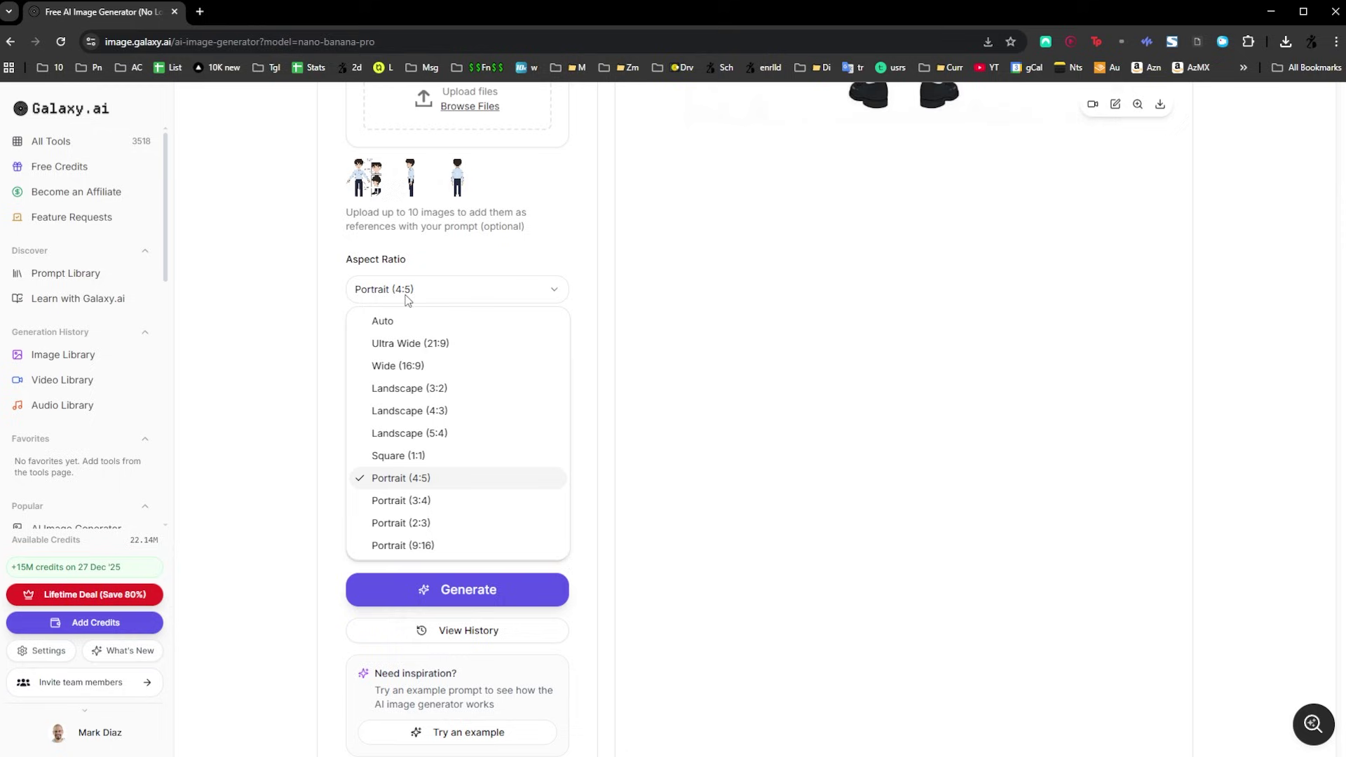
left_click(408, 368)
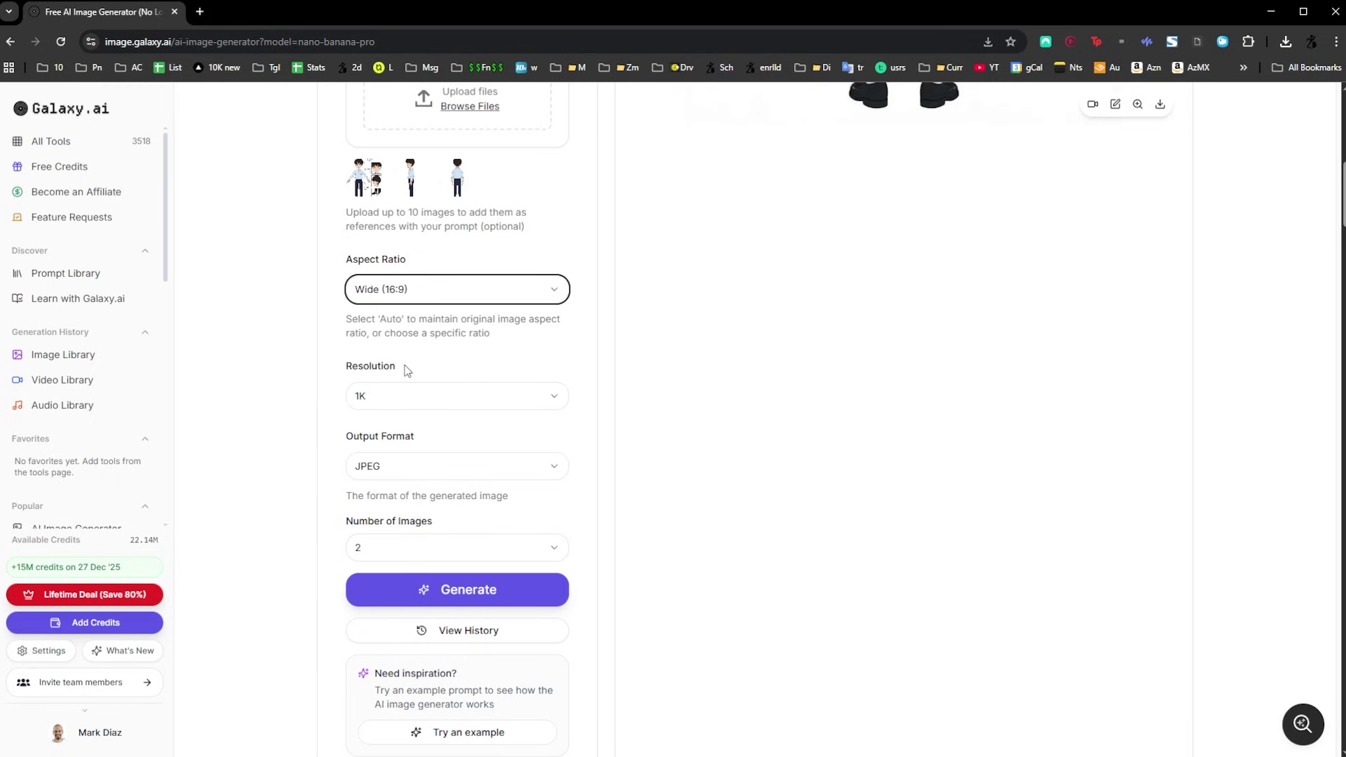
left_click(466, 590)
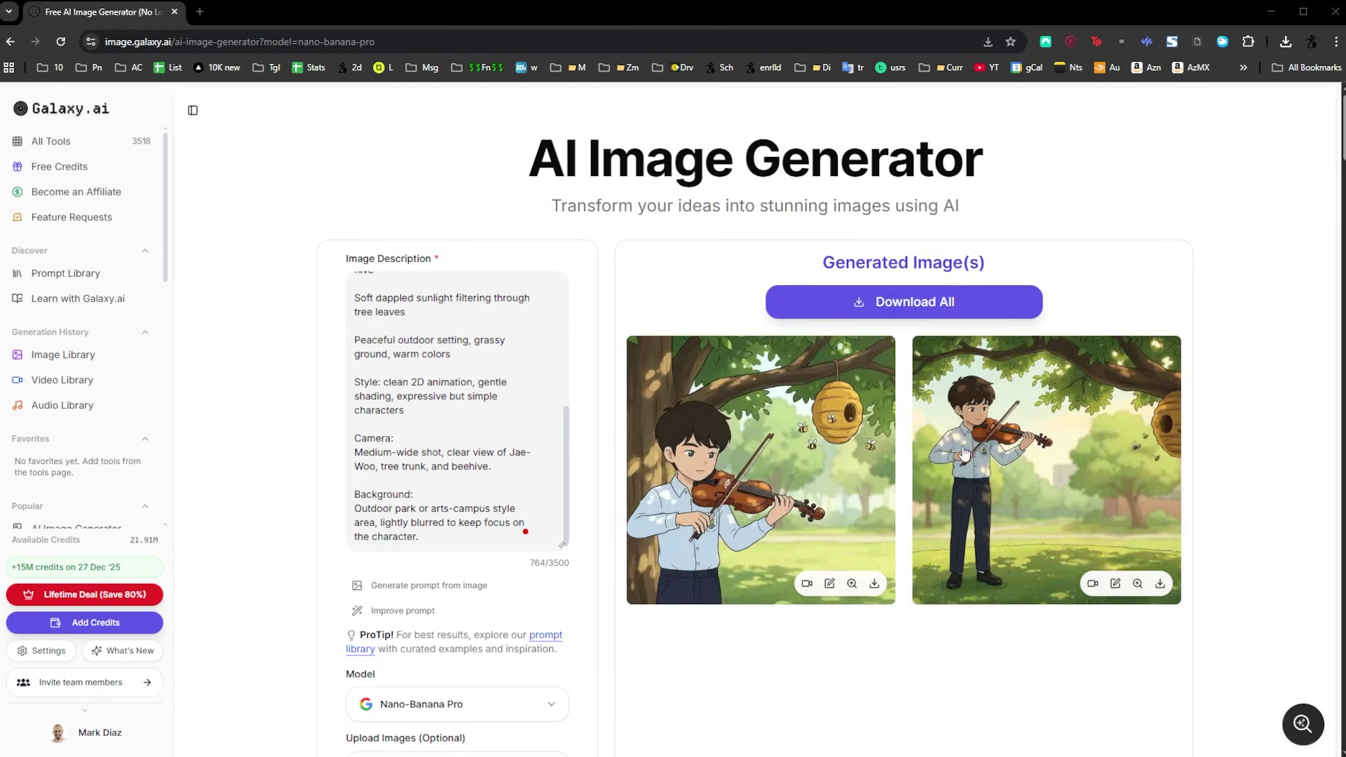
Step: Compare both violin images enlarged, then reopen the left one and download it
left_click(773, 443)
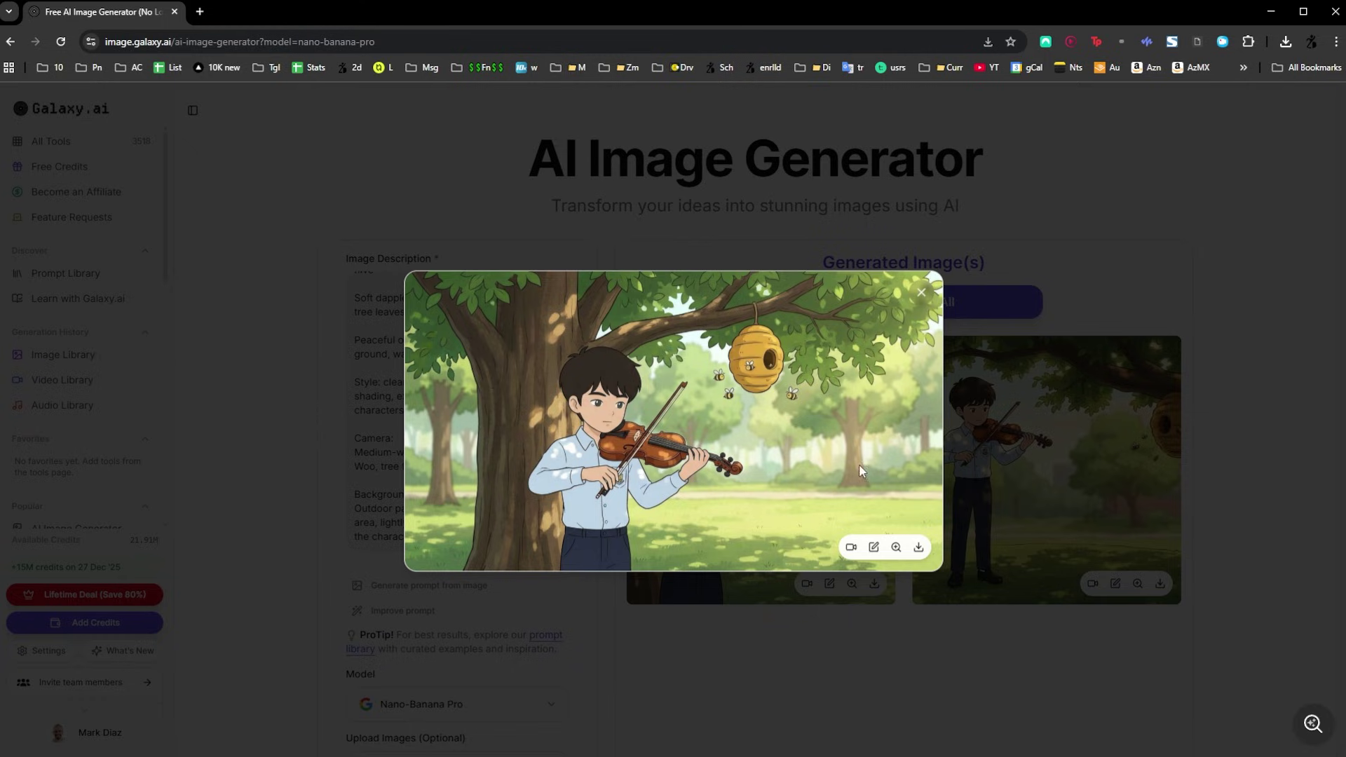
left_click(1050, 410)
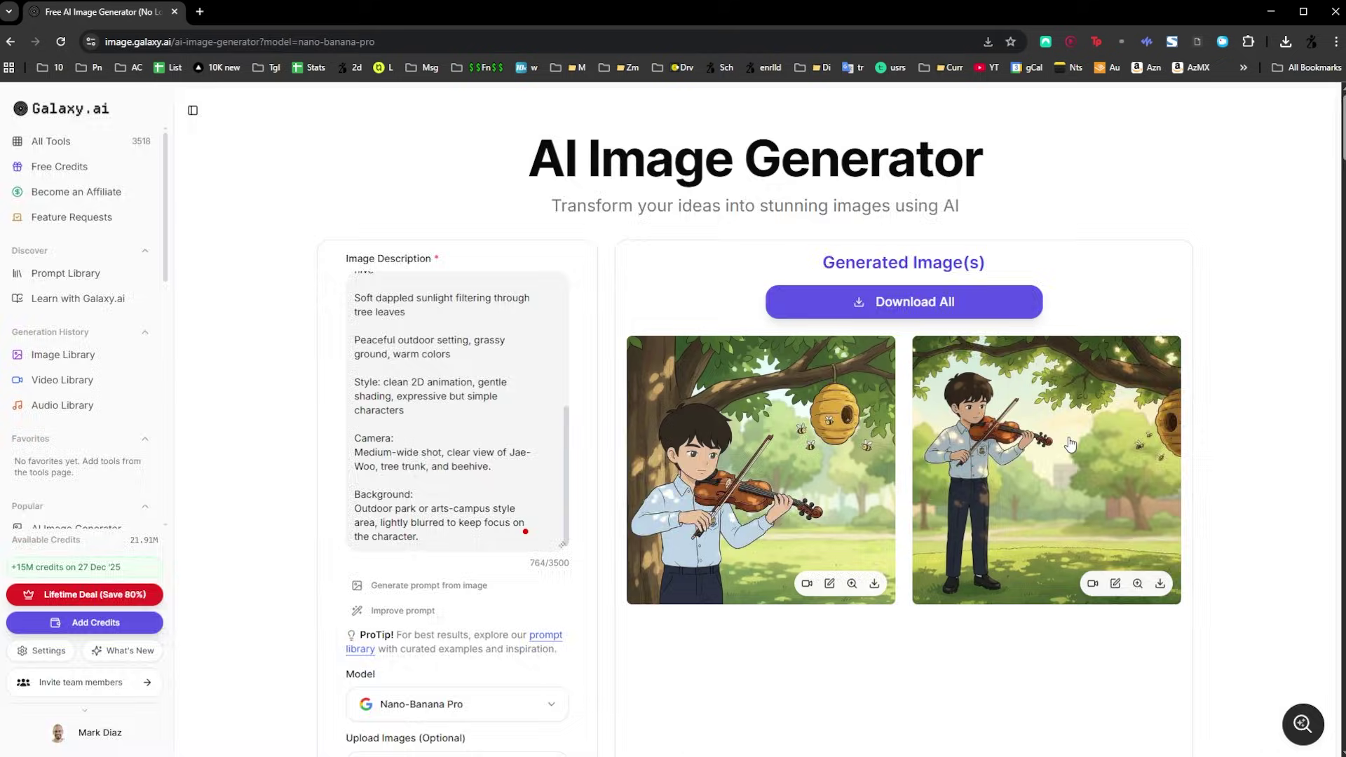
left_click(1067, 436)
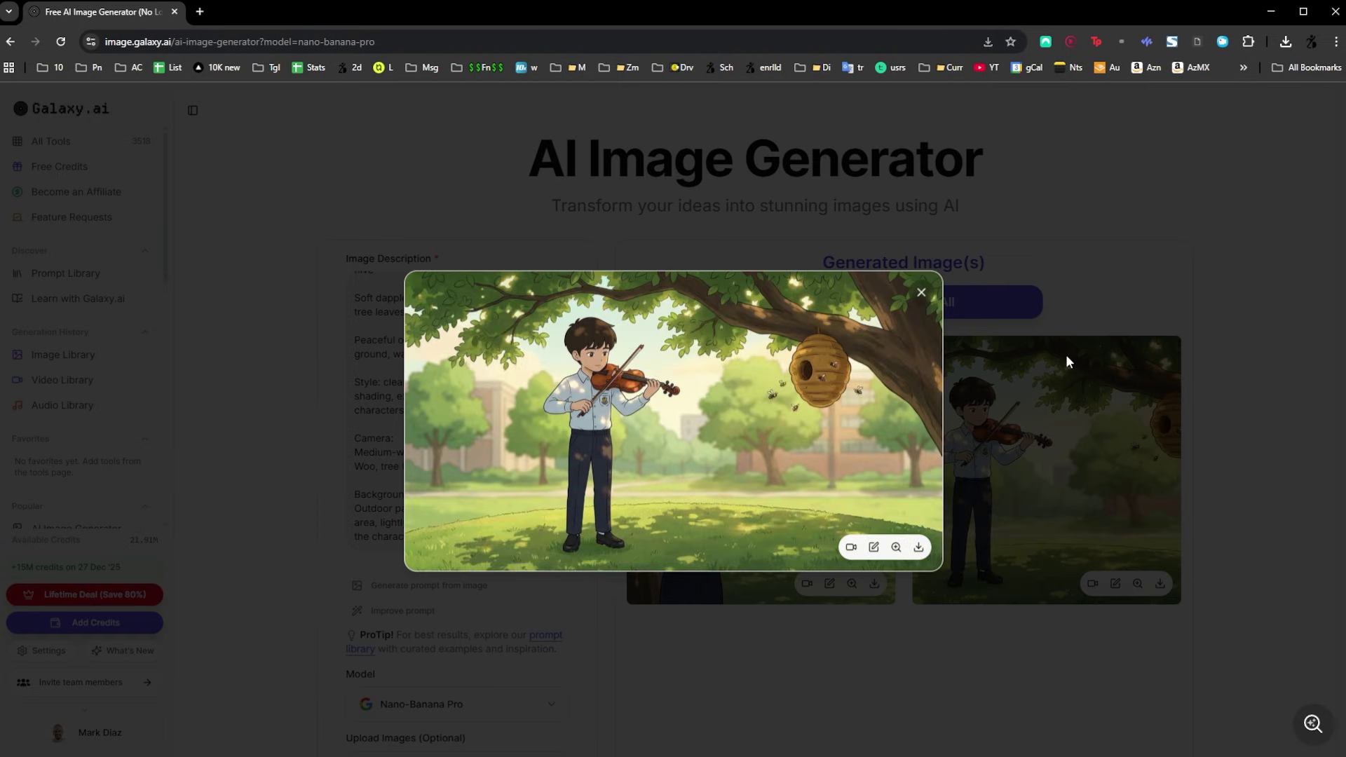
left_click(1112, 373)
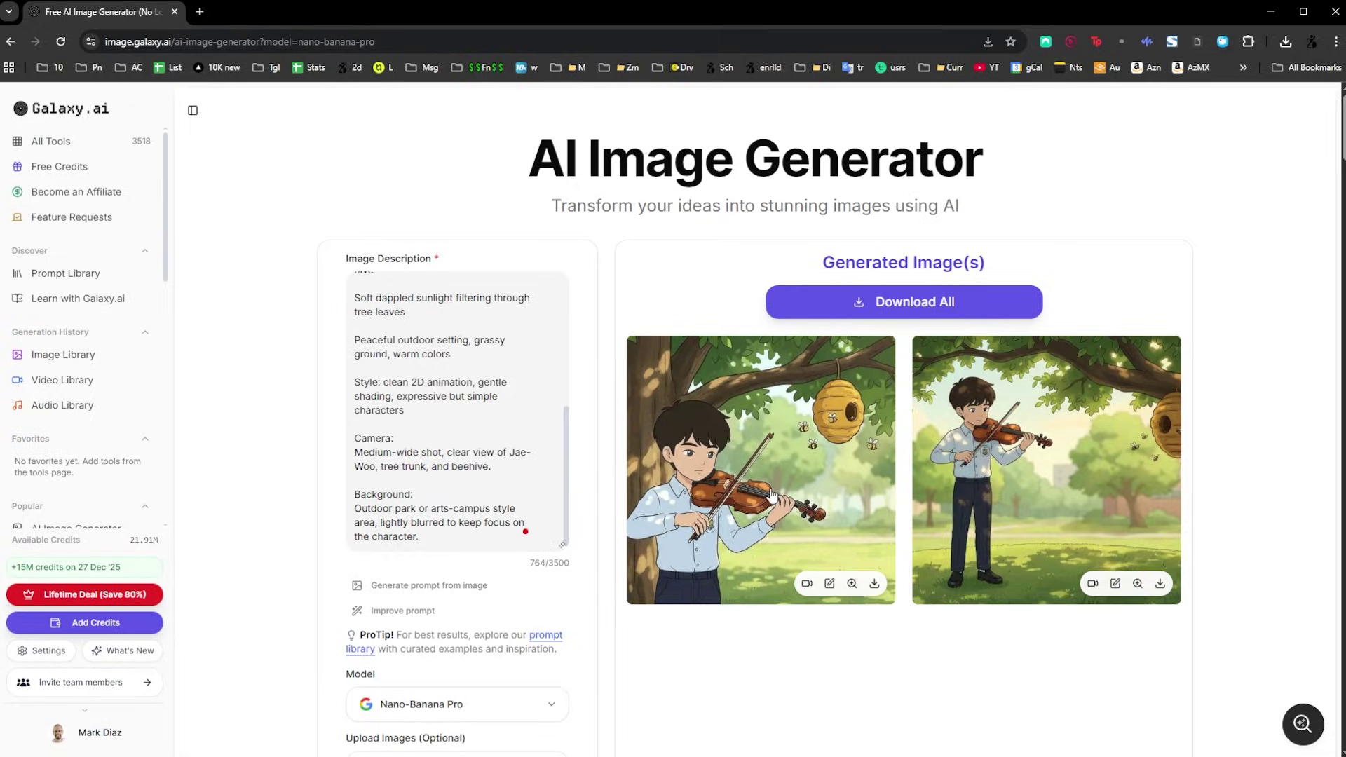
left_click(652, 387)
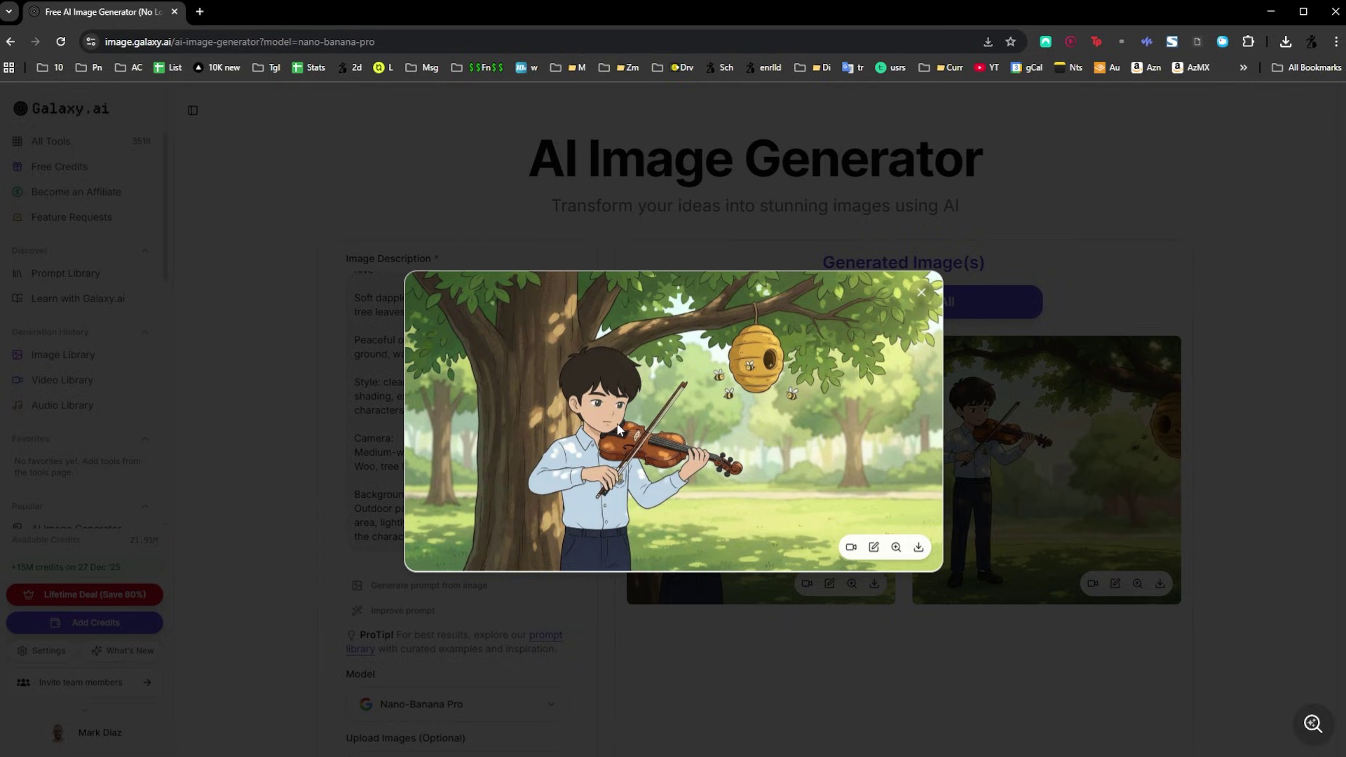
left_click(919, 549)
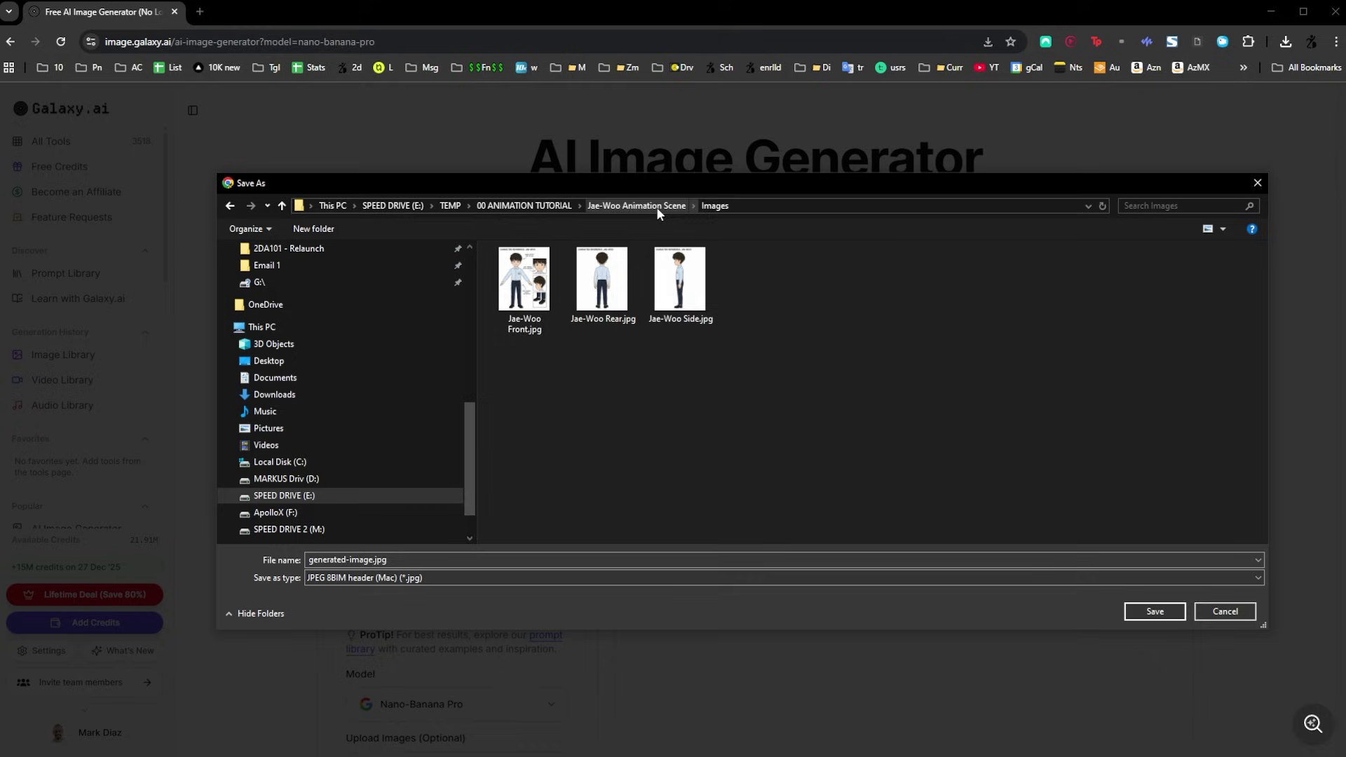
Step: In the Jae-Woo Animation Scene folder, rename the Images folder to 'Character Design'
left_click(656, 208)
left_click(523, 270)
left_click(522, 270)
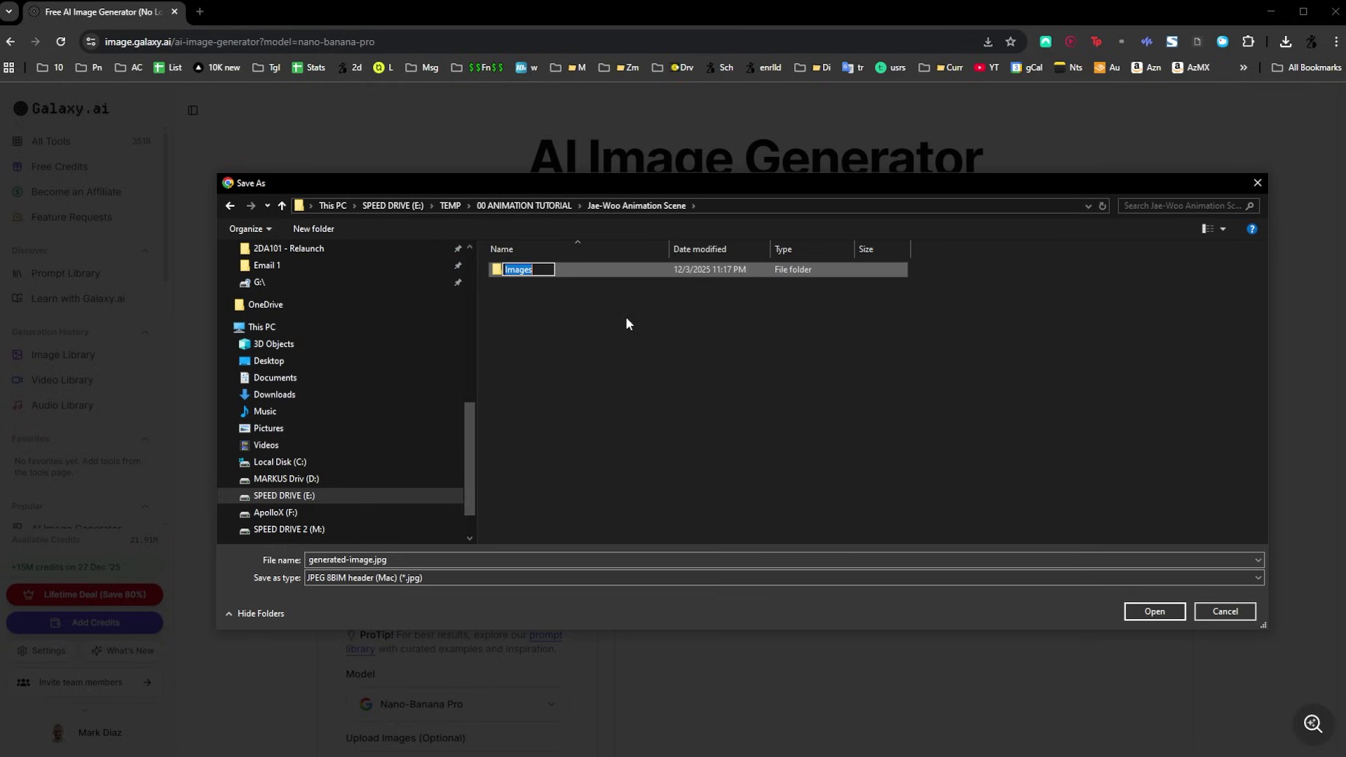
type("Character Design")
key("Return")
Step: Create a 'Scenes' folder and save the image in it as 'Scene playing the violin.jpg'
key("ctrl+shift+n")
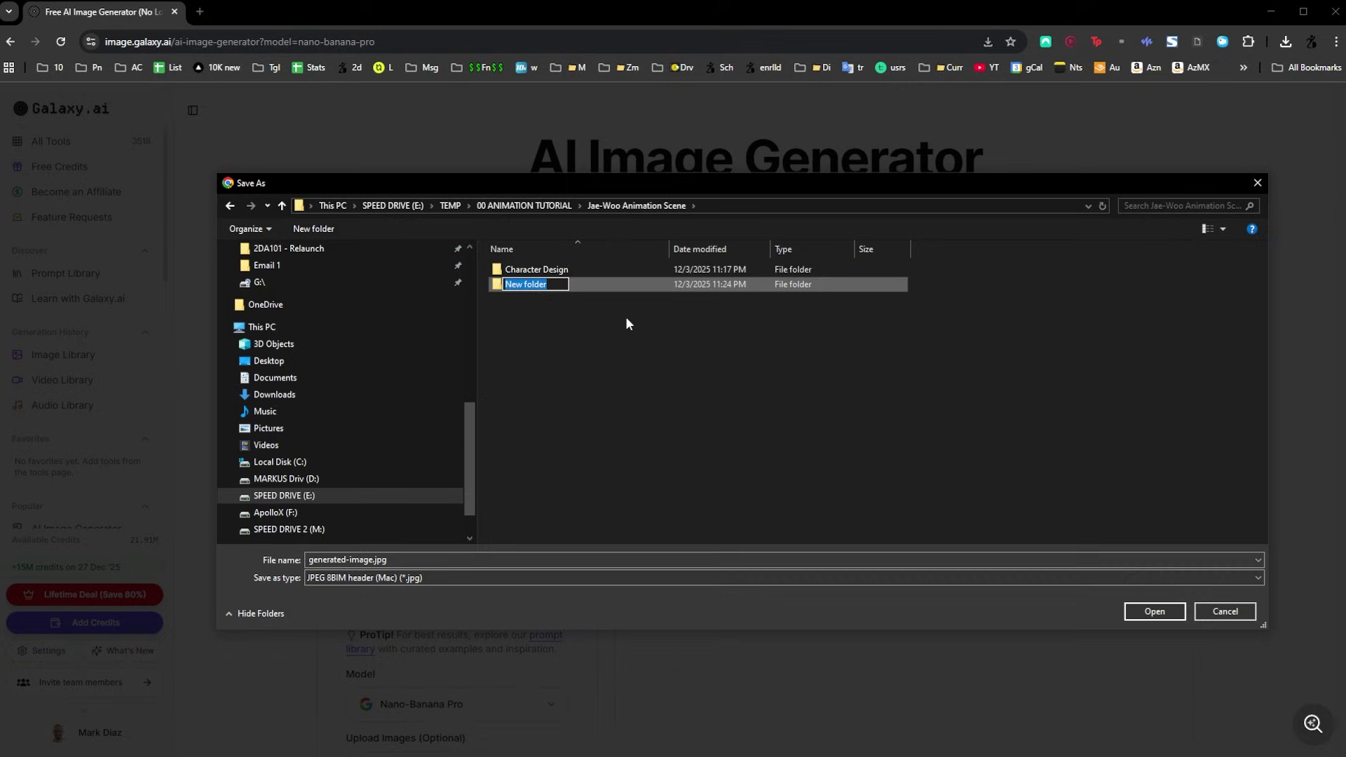
type("Scenes")
key("Return")
key("Return")
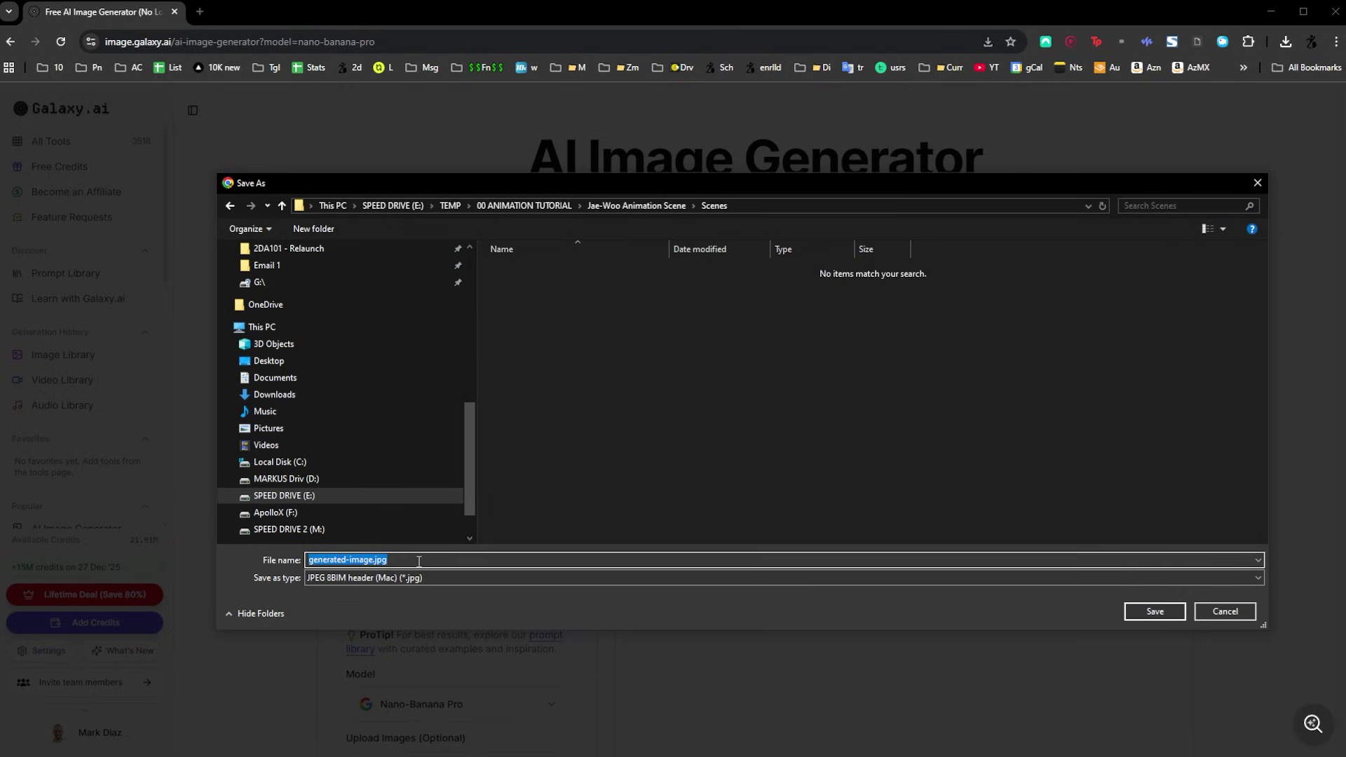
type("Scene playing the violi")
key("Return")
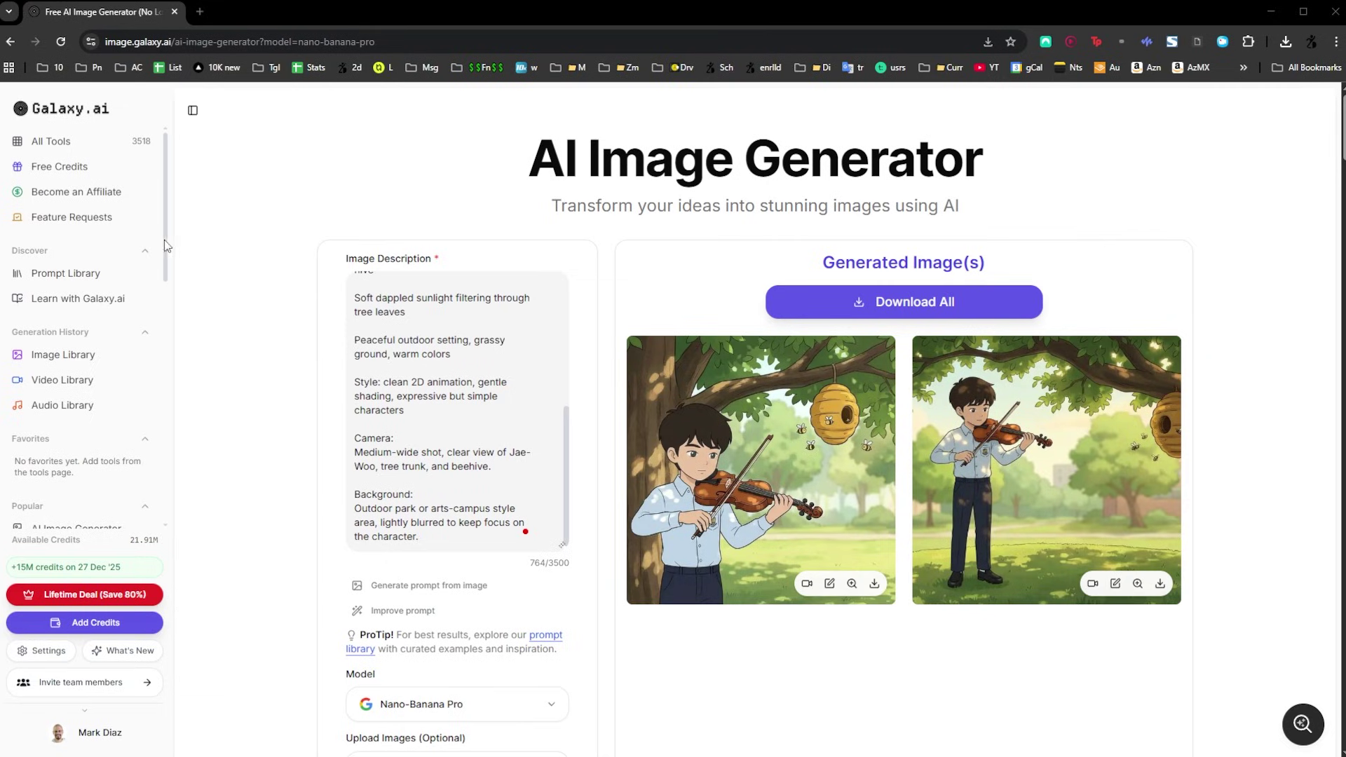
left_click_drag(546, 153, 963, 160)
scroll(126, 271, "down", 2)
scroll(127, 272, "down", 3)
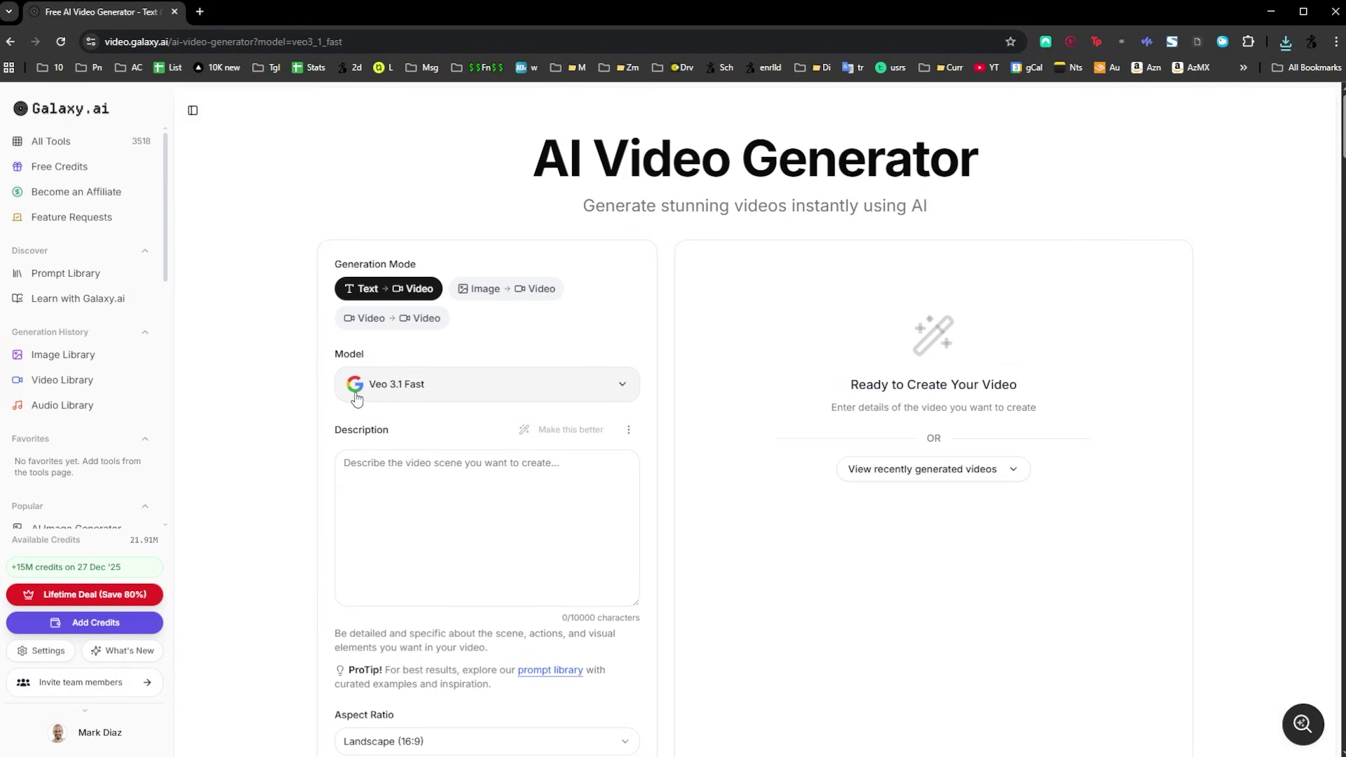
Step: Check the video model list, then switch the generator to Image → Video mode
left_click(424, 392)
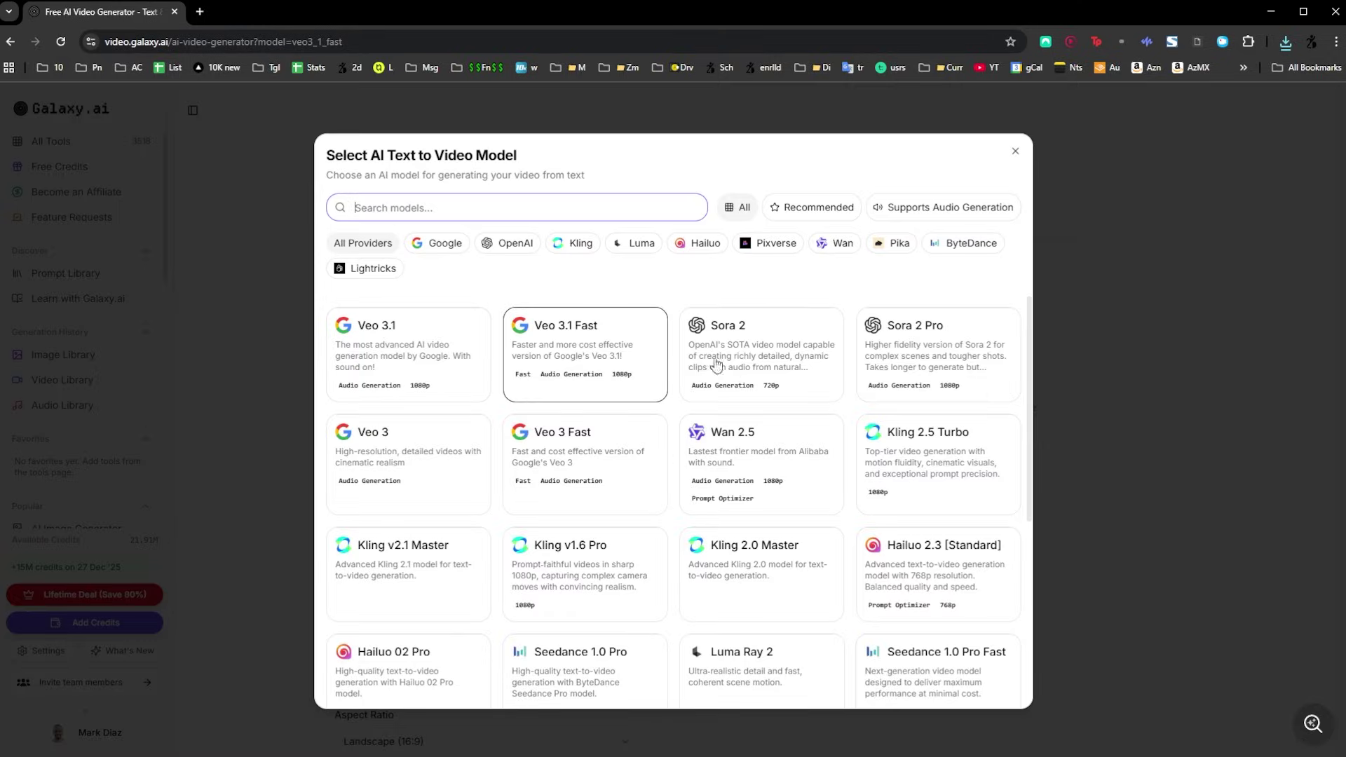
left_click(1036, 336)
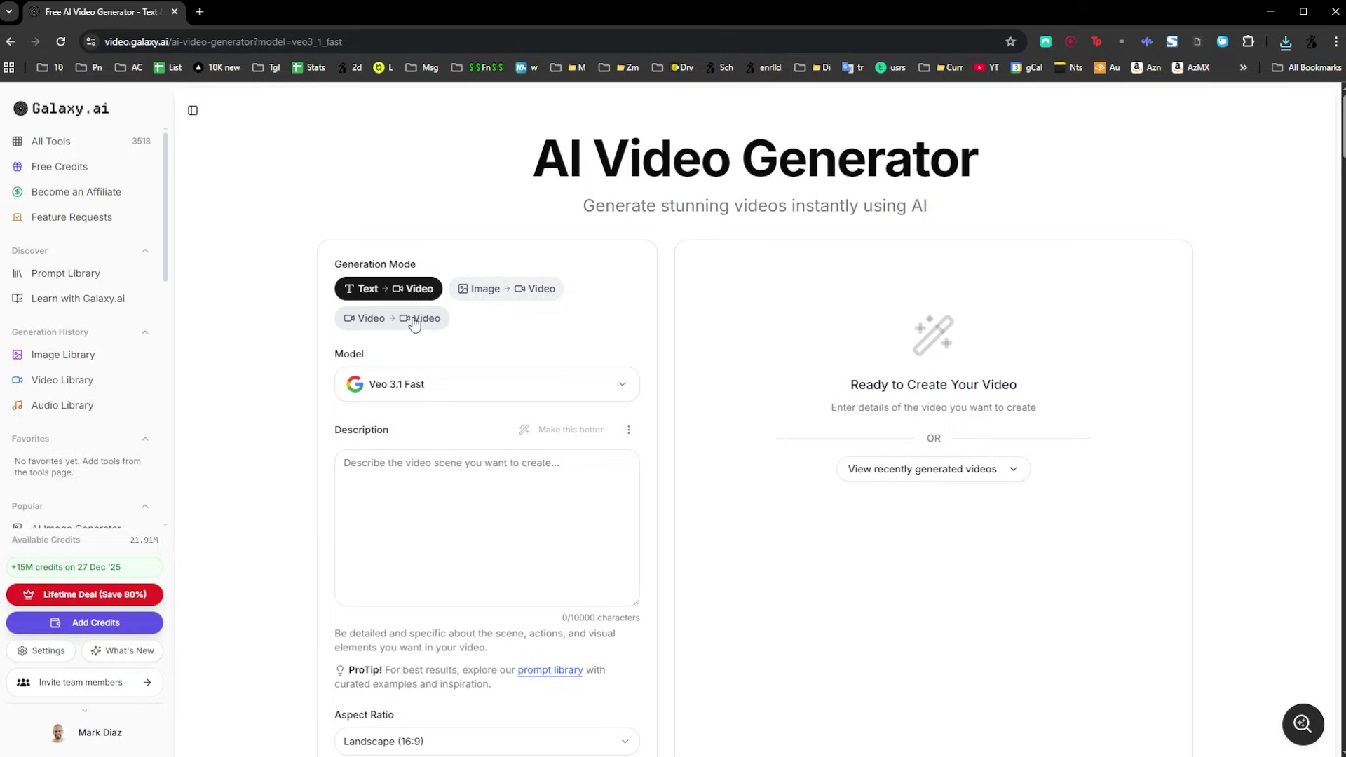
left_click(484, 290)
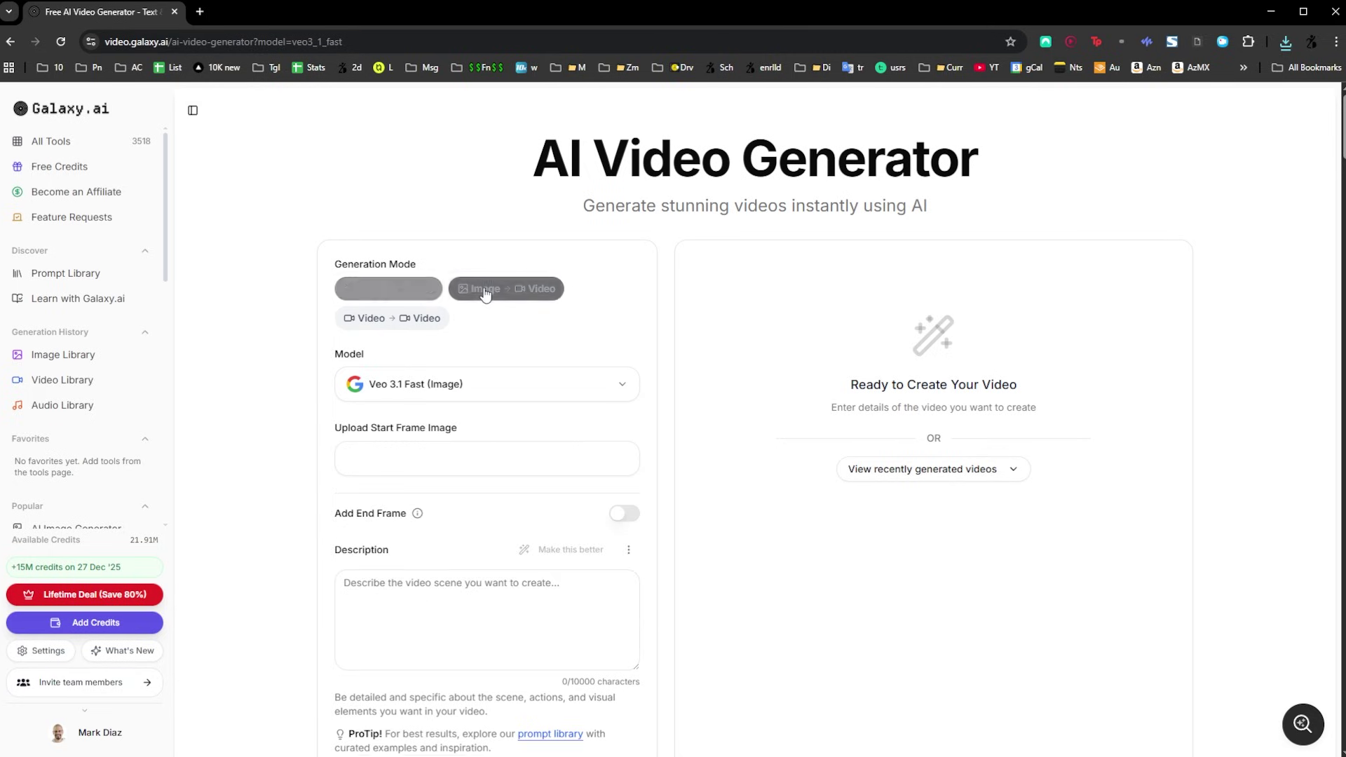
Step: Drag the violin scene JPEG from the Scenes folder onto the start-frame upload box
key("alt+Tab")
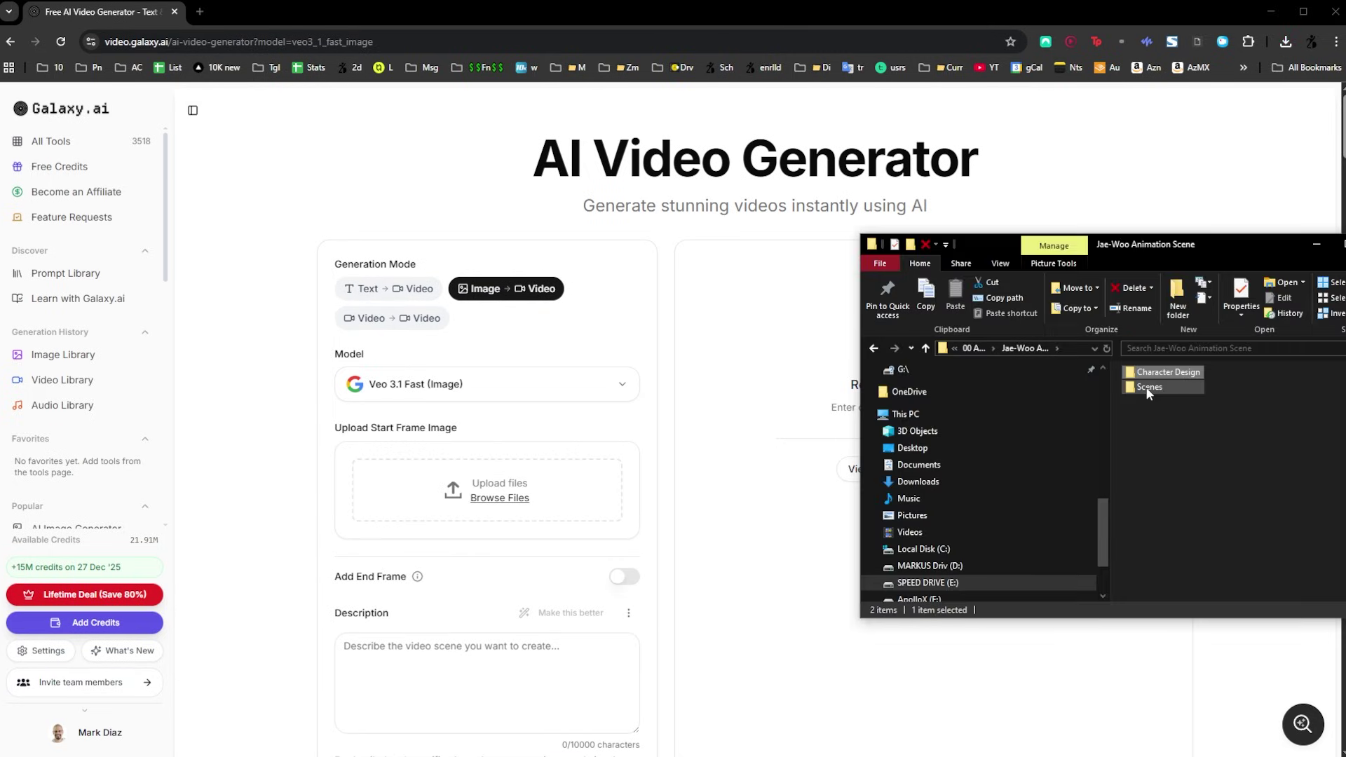
double_click(1148, 389)
left_click_drag(1155, 415, 449, 423)
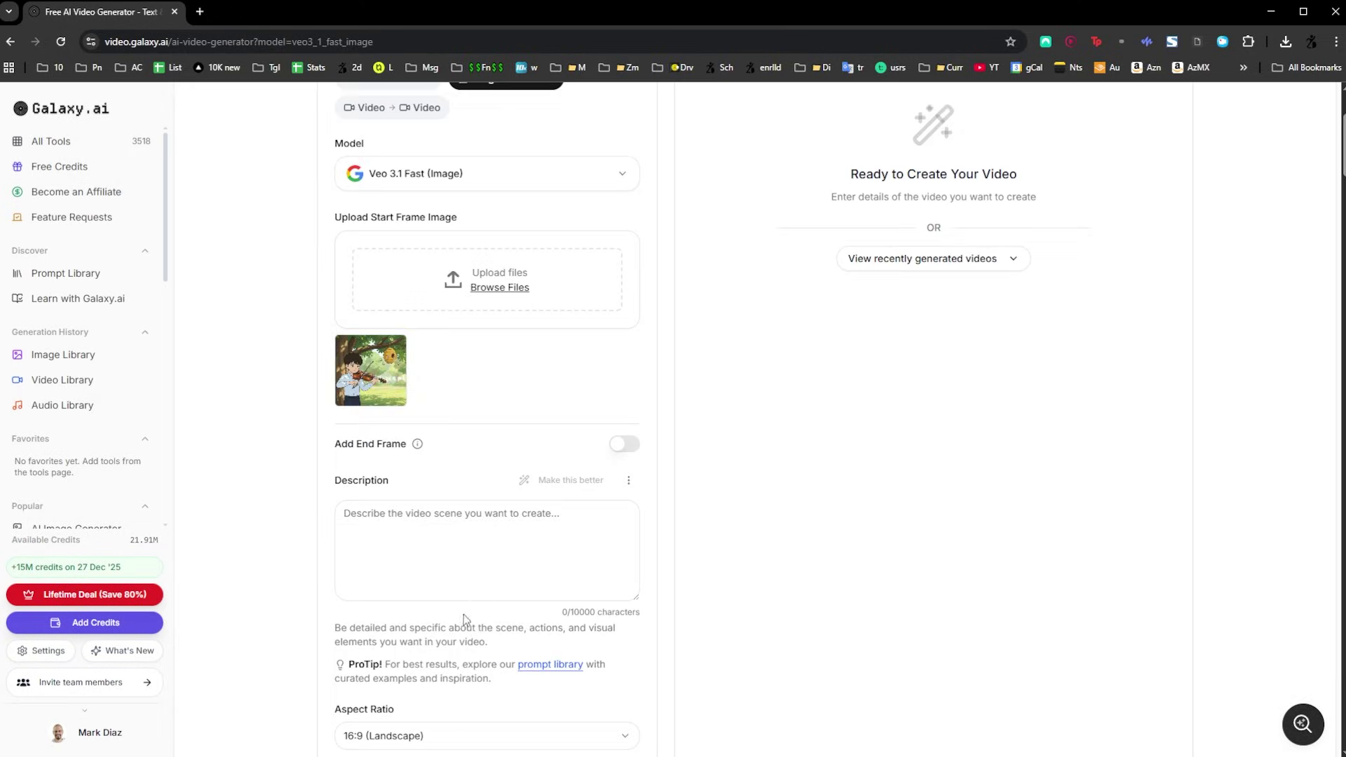
Step: Paste the 211-character description: boy playing violin, bees around the beehive, camera dollying in
left_click(442, 512)
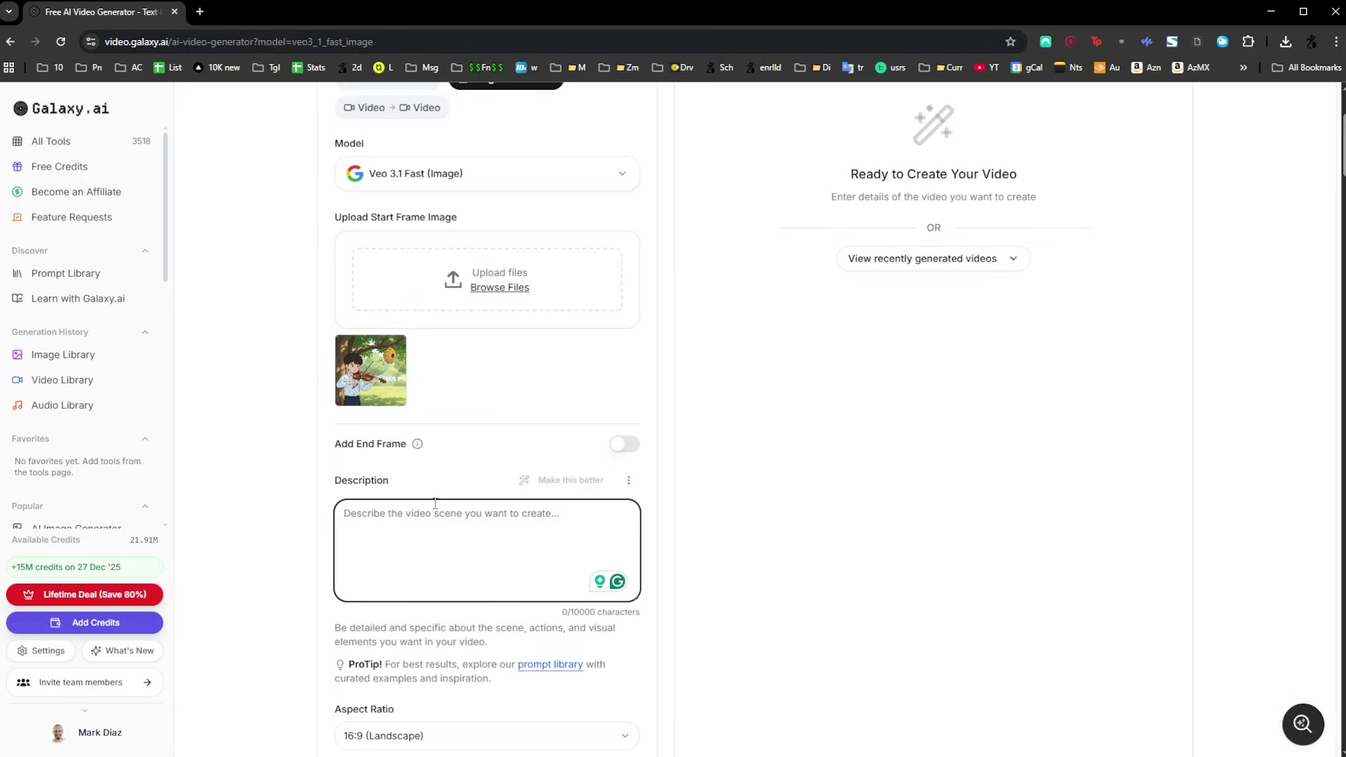
type("A Korean boy with a big mop of dark hair plays the violin under a shady tree. A beehive hangs on a branch beside him, with a few bees gently flying around it. The camera slowly dollies in toward him as he plays.")
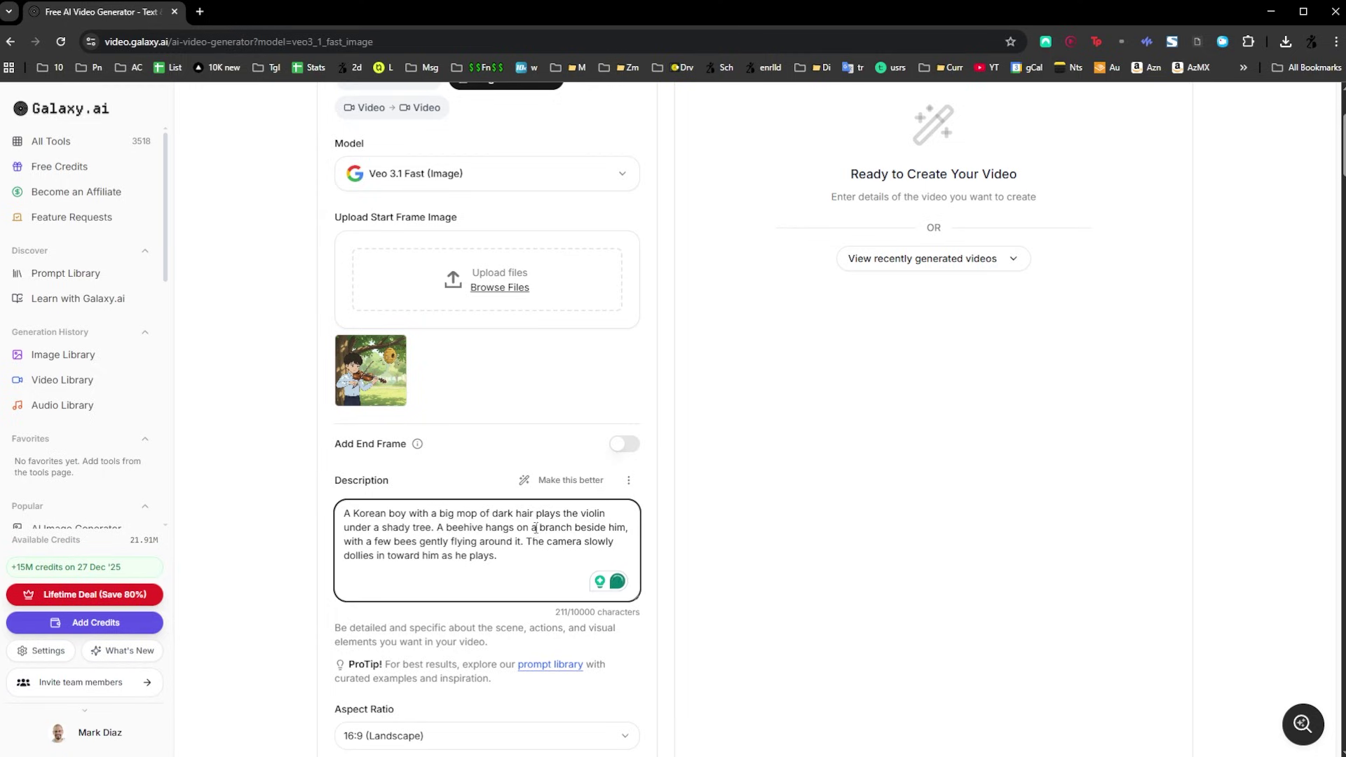
scroll(484, 397, "up", 2)
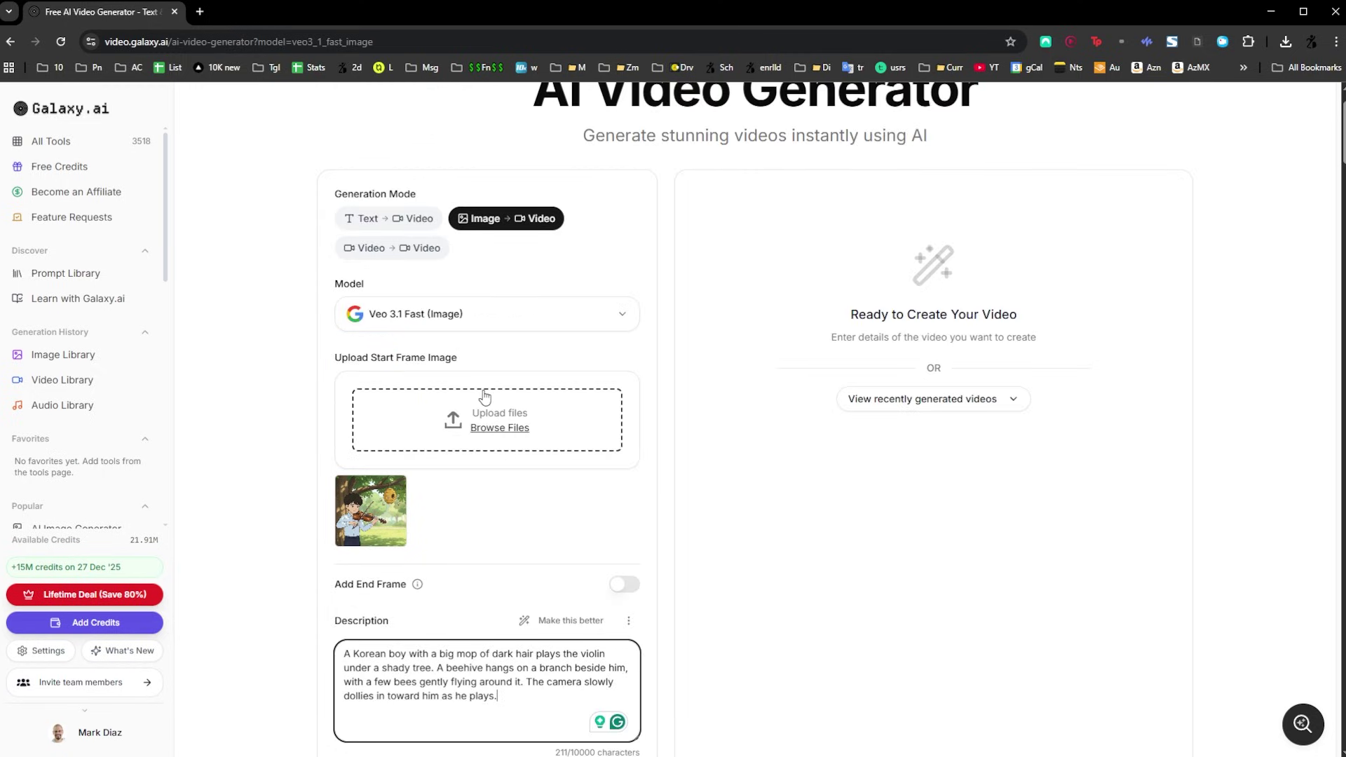
mouse_move(360, 497)
scroll(519, 584, "down", 9)
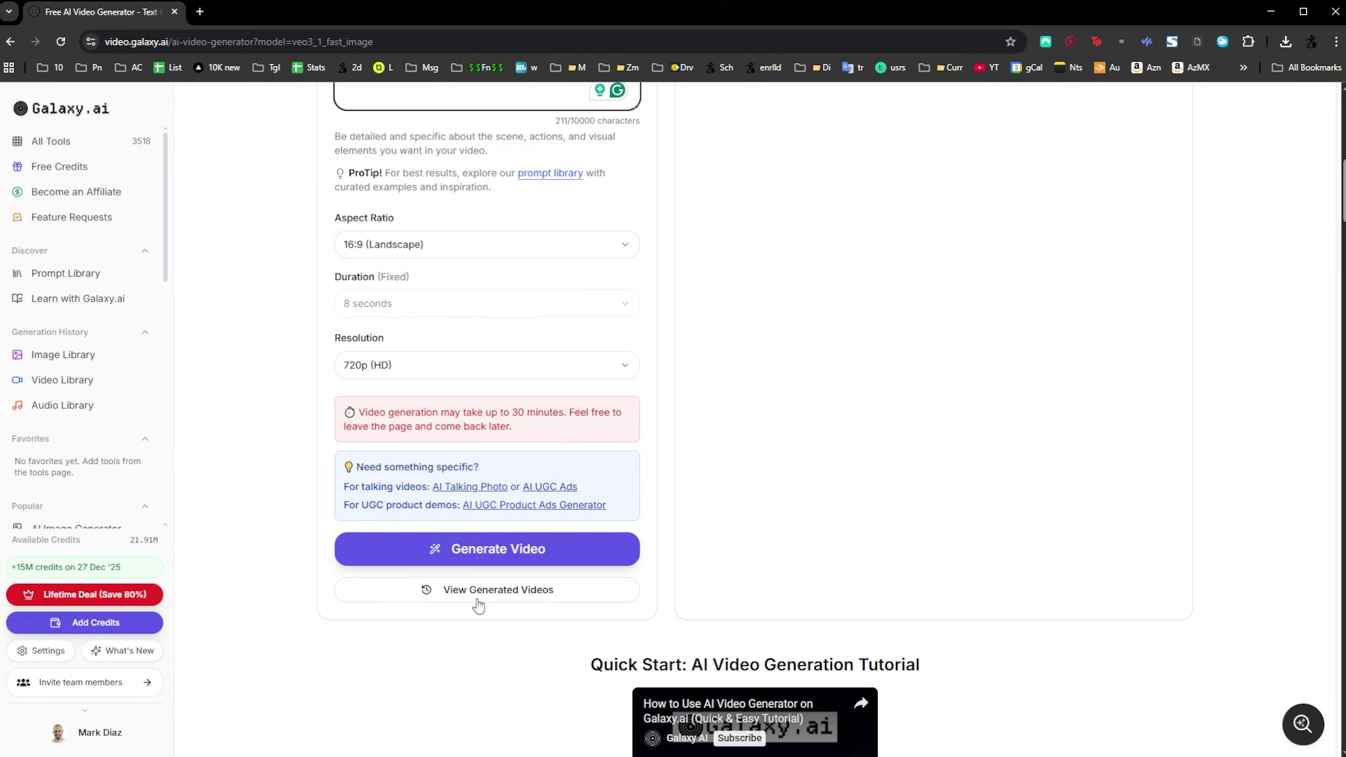
Step: Start video generation, then unmute and play the earlier violin clip
left_click(490, 554)
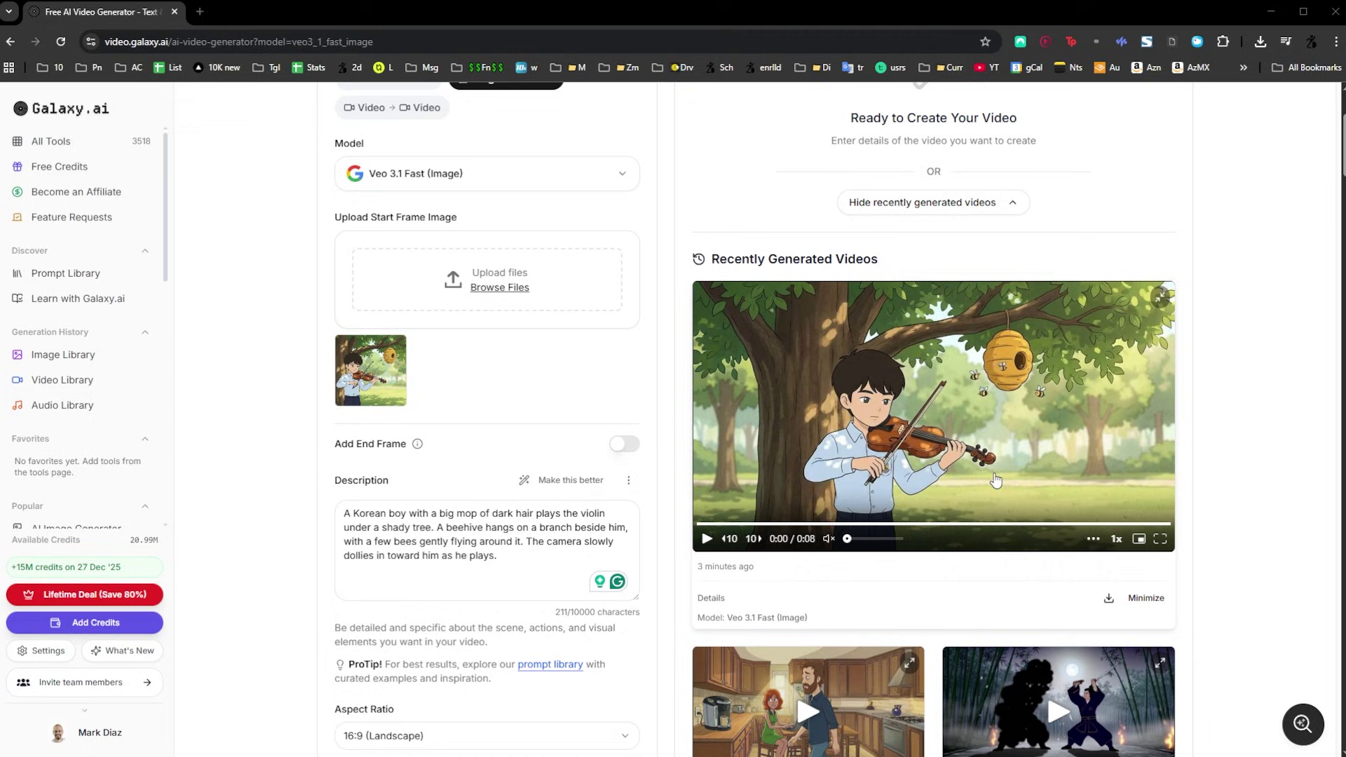
left_click(828, 538)
left_click(994, 452)
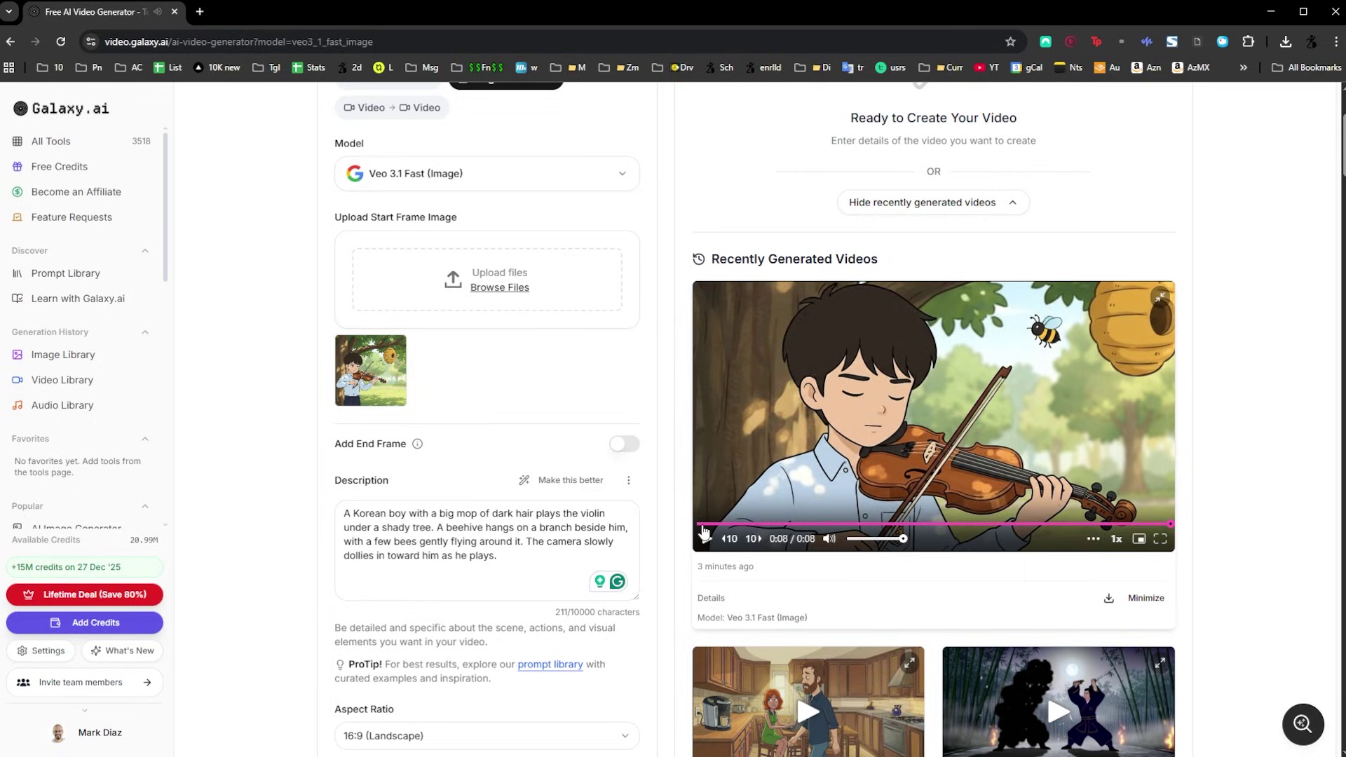
Step: Jump the violin clip back to 0:00 on the seek bar
left_click(704, 531)
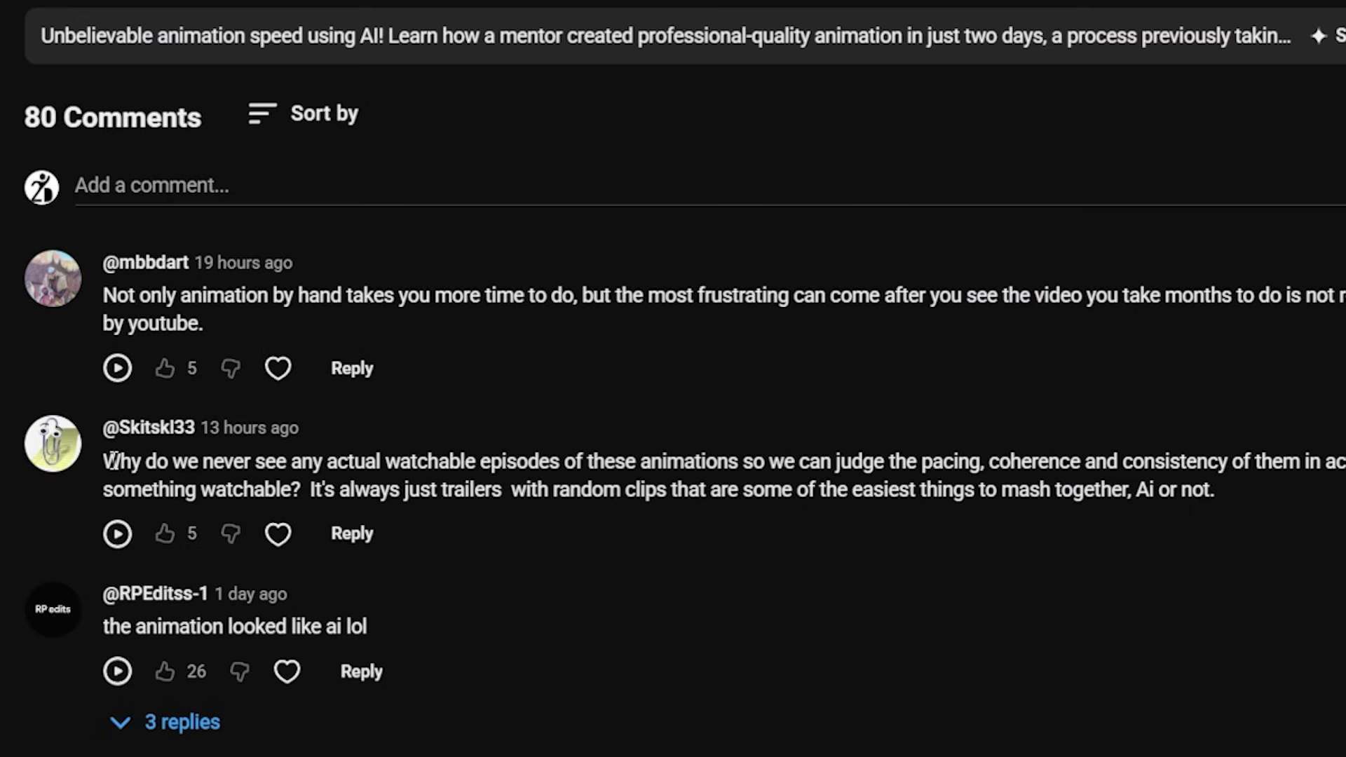
Step: Highlight the opening of the comment about never seeing watchable AI-animated episodes
left_click_drag(84, 430, 379, 438)
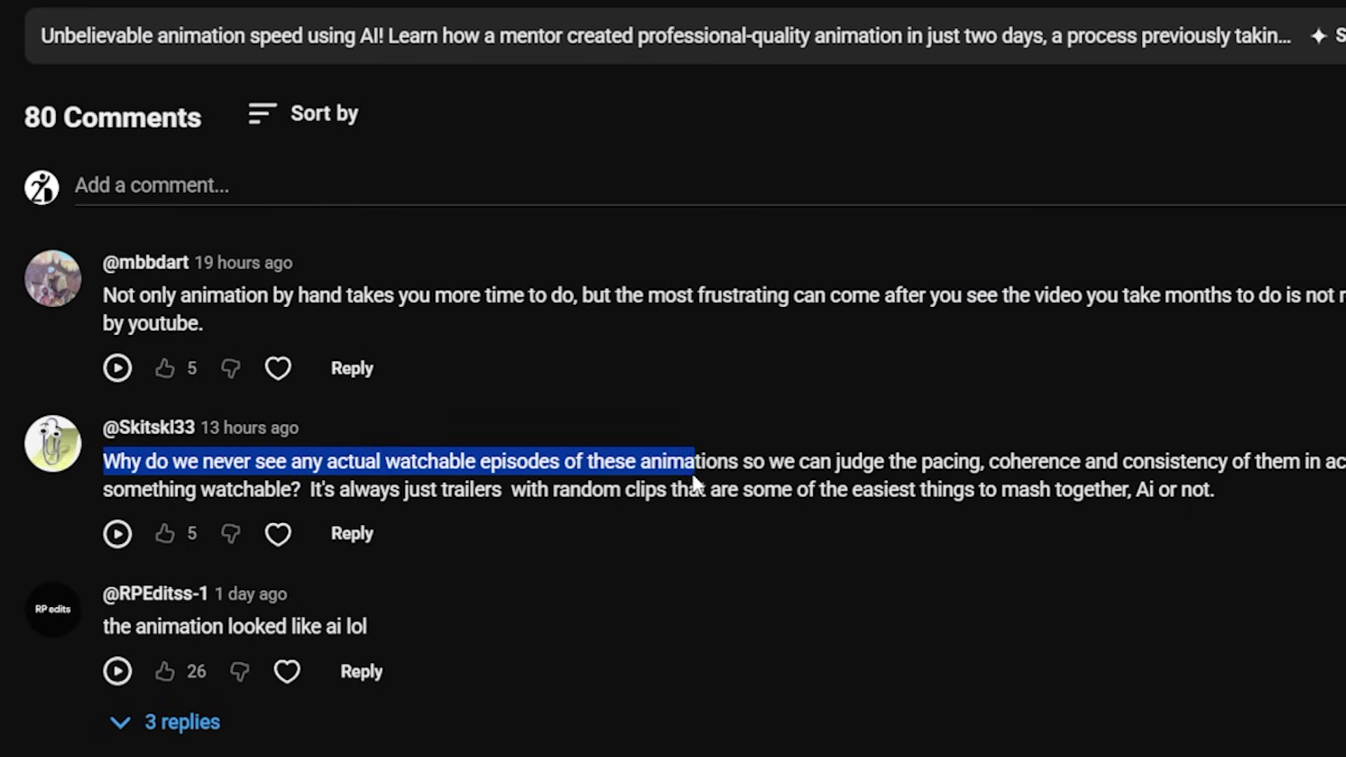
left_click_drag(762, 471, 891, 471)
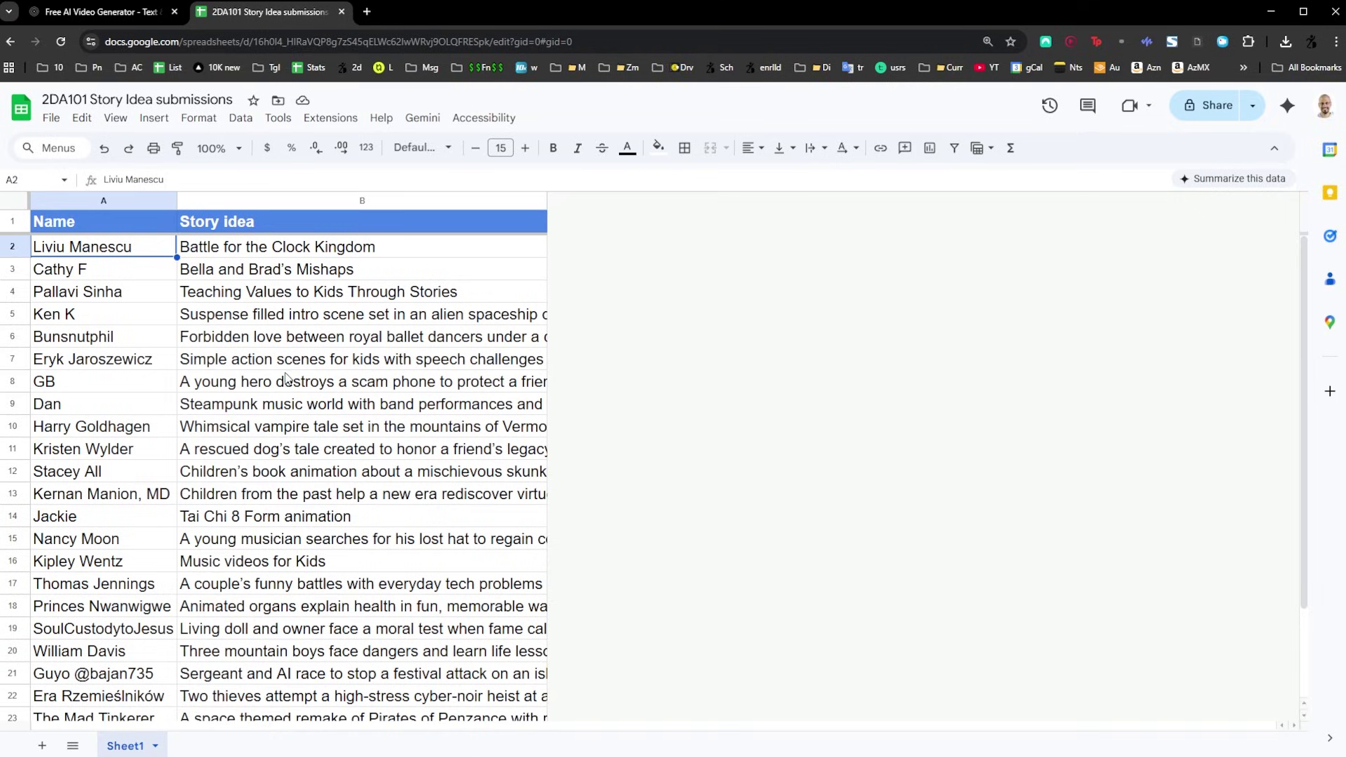
Step: Scroll through the Story Idea submissions list to review the entries
scroll(285, 378, "down", 2)
scroll(267, 655, "up", 3)
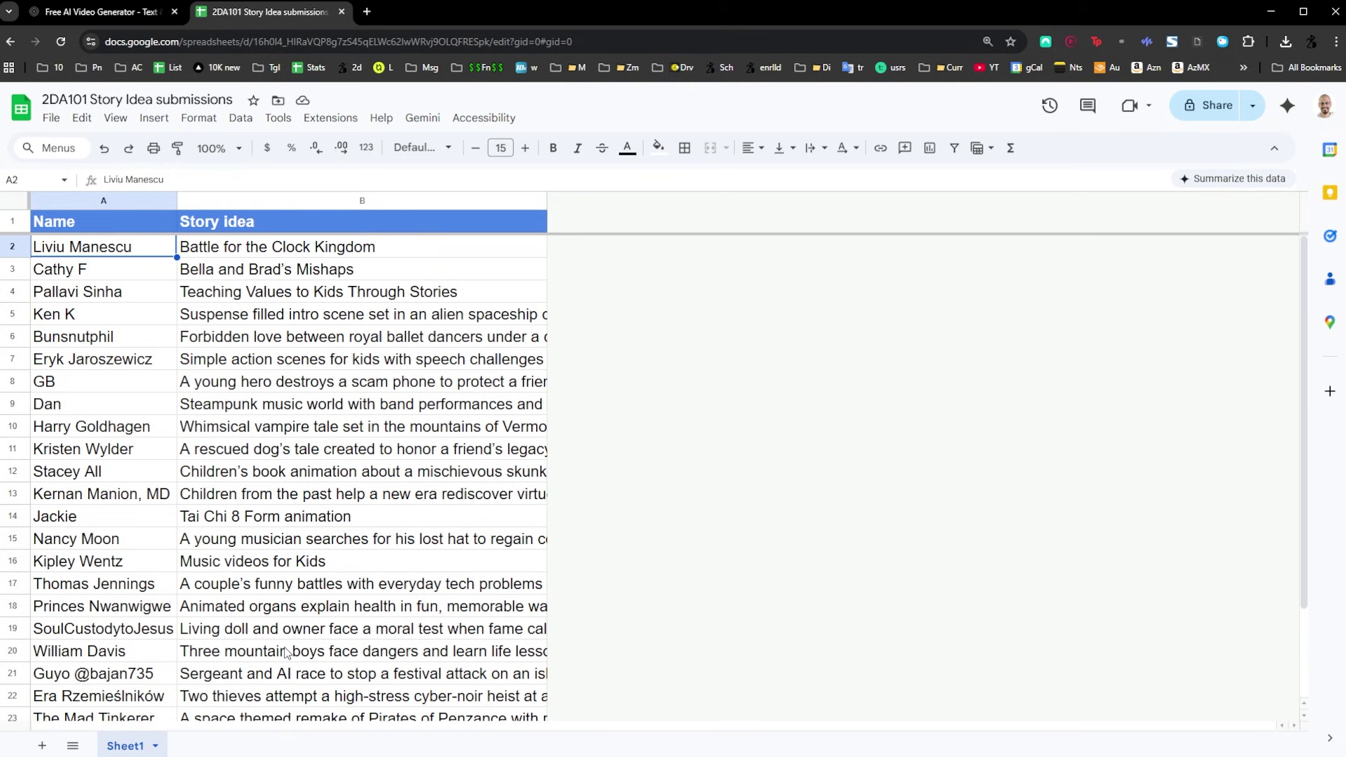
scroll(232, 357, "down", 2)
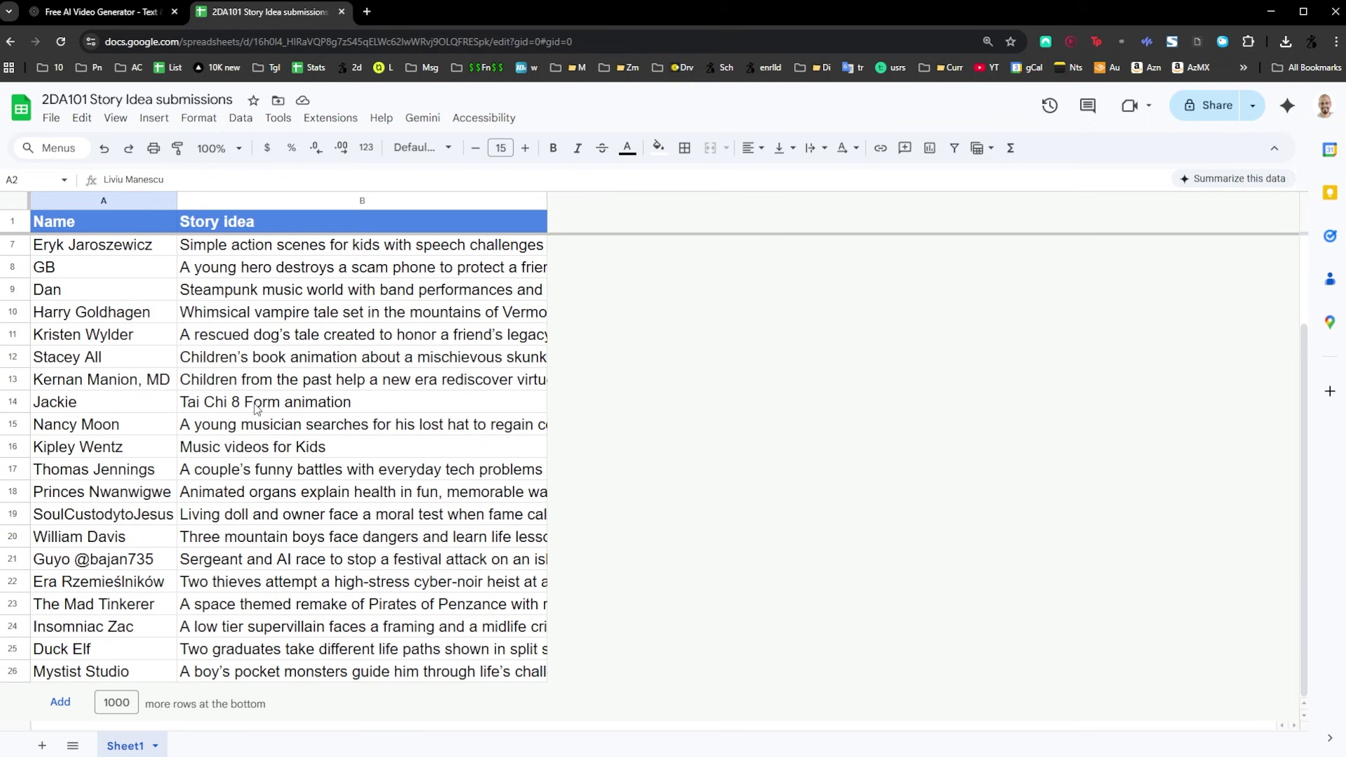
scroll(272, 403, "up", 2)
left_click_drag(267, 252, 303, 477)
scroll(305, 488, "down", 2)
Step: Select A18:B18, row 18's submitter and animated-organs story idea
left_click(124, 522)
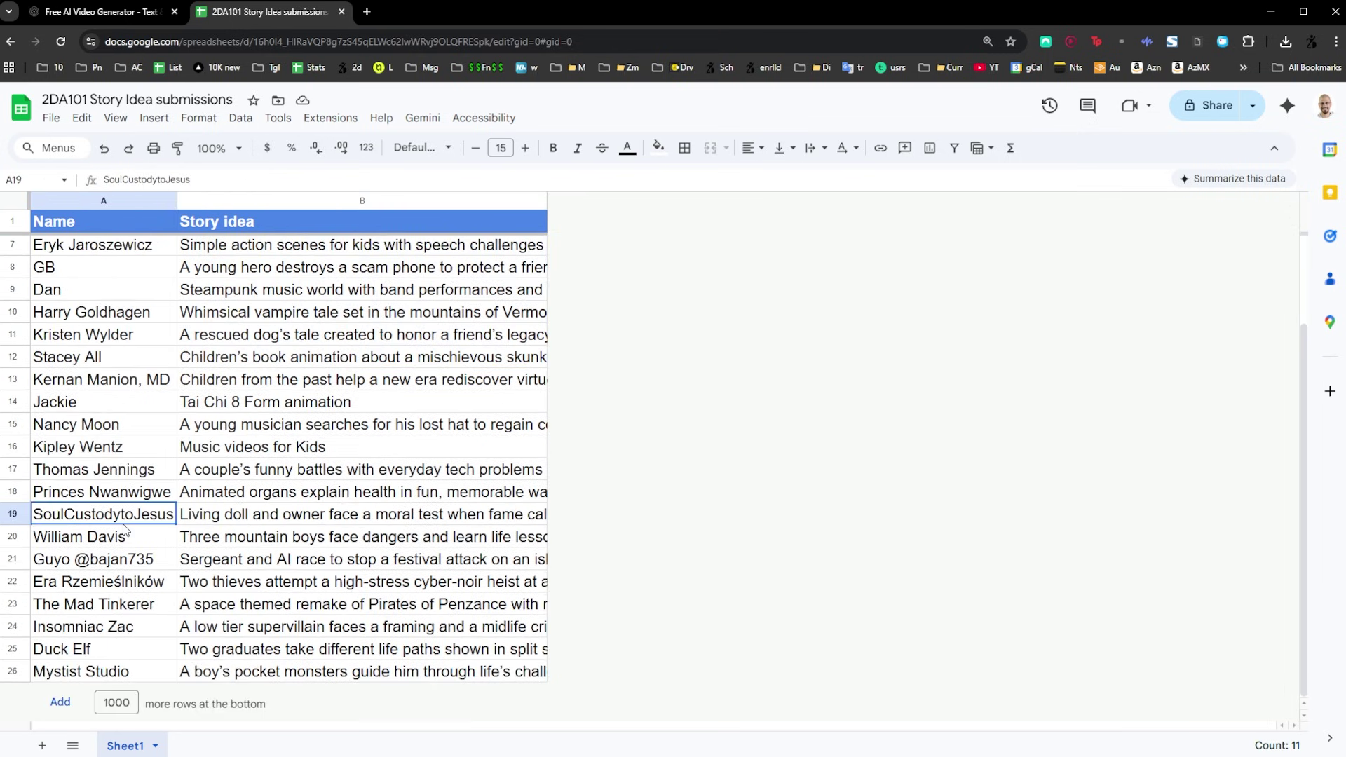
left_click_drag(74, 379, 284, 631)
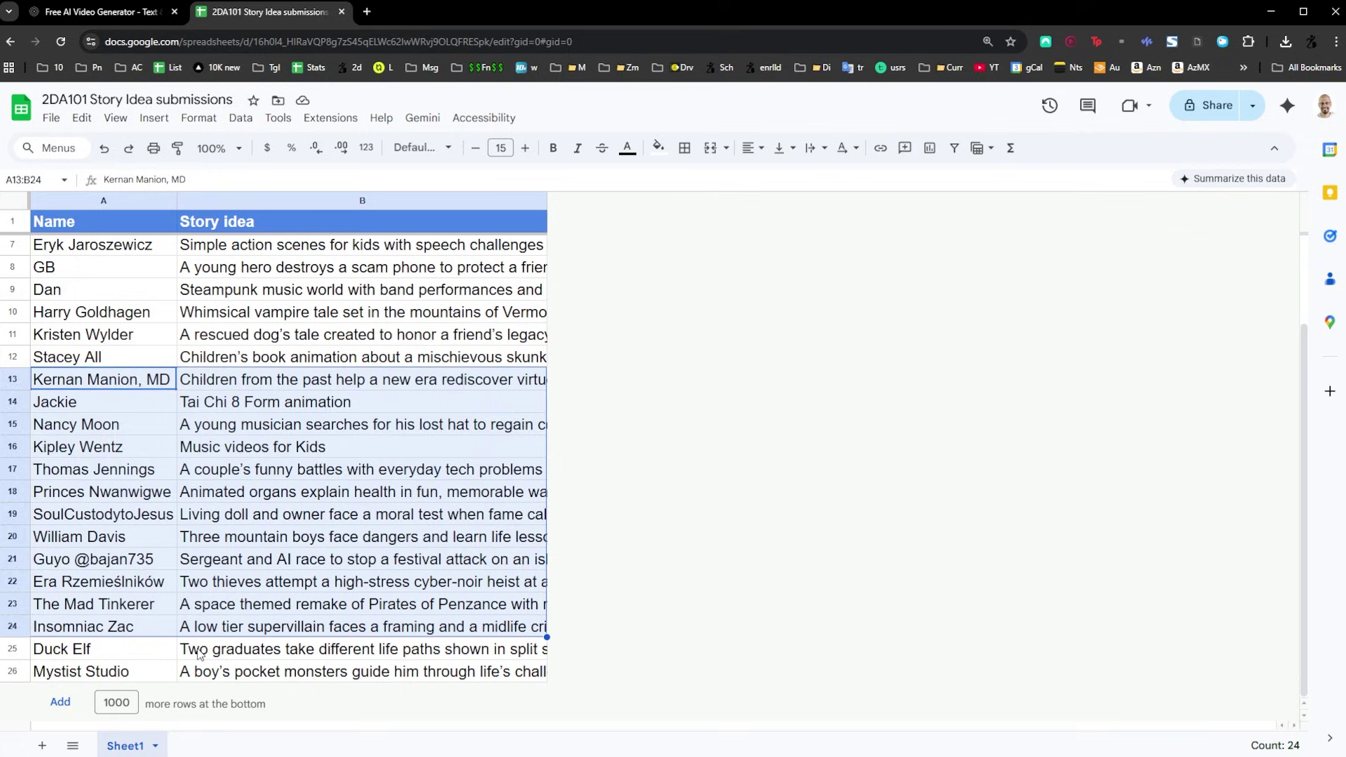
left_click(284, 656)
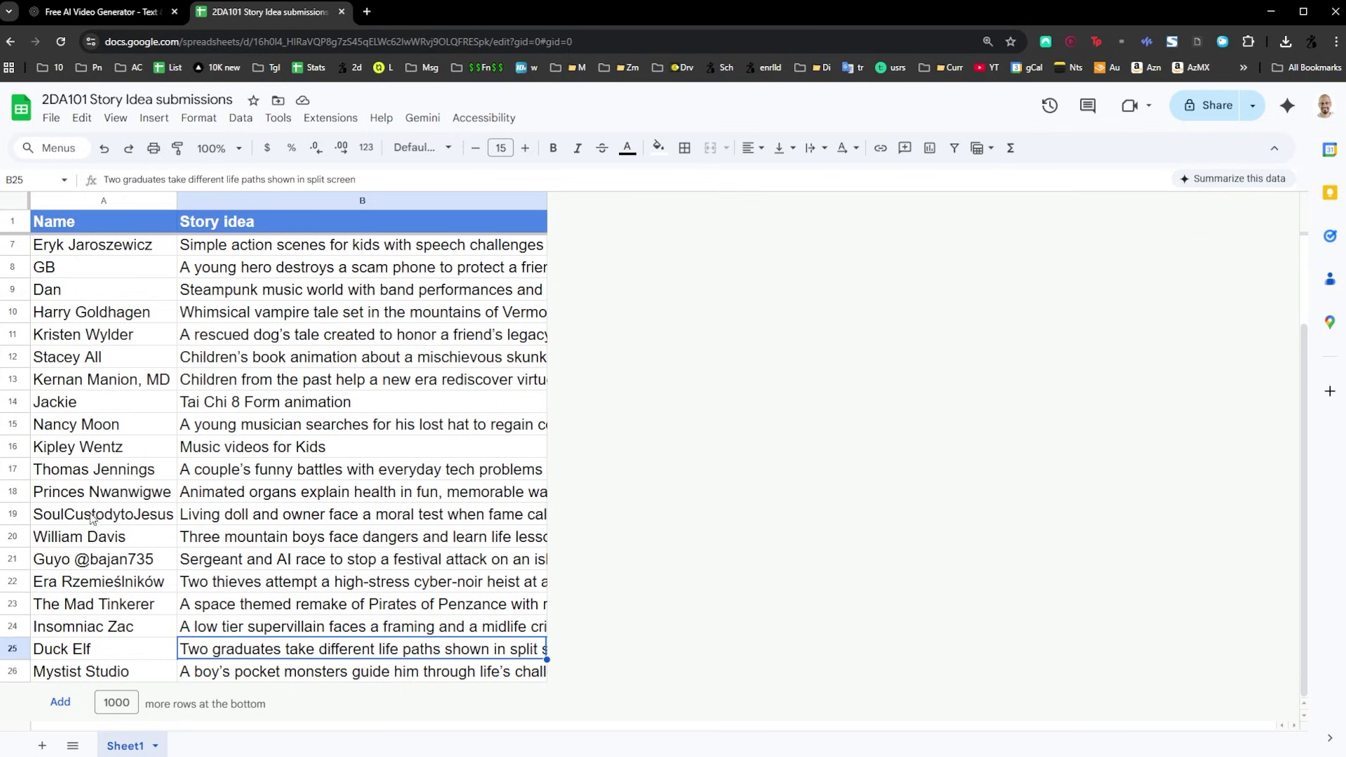
left_click(44, 454)
left_click(11, 446)
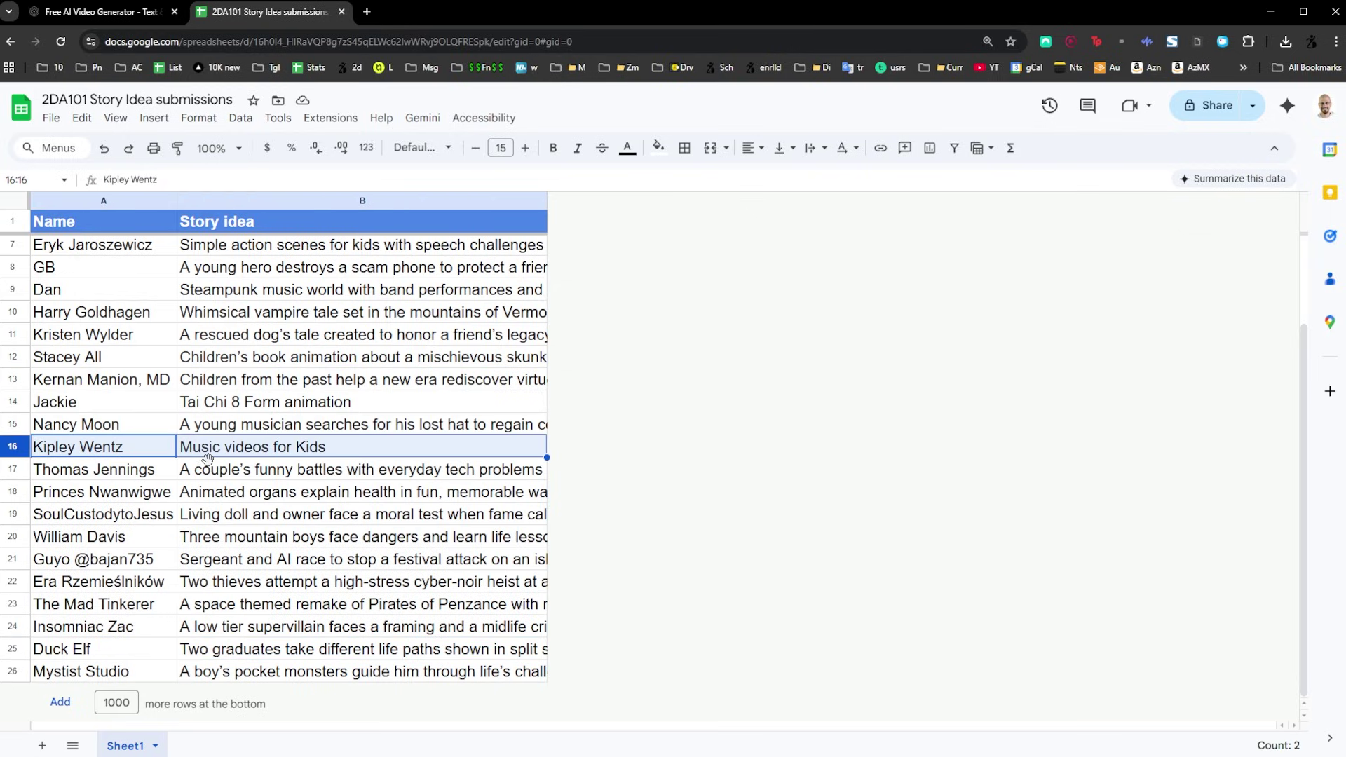
left_click(150, 517)
left_click(129, 495)
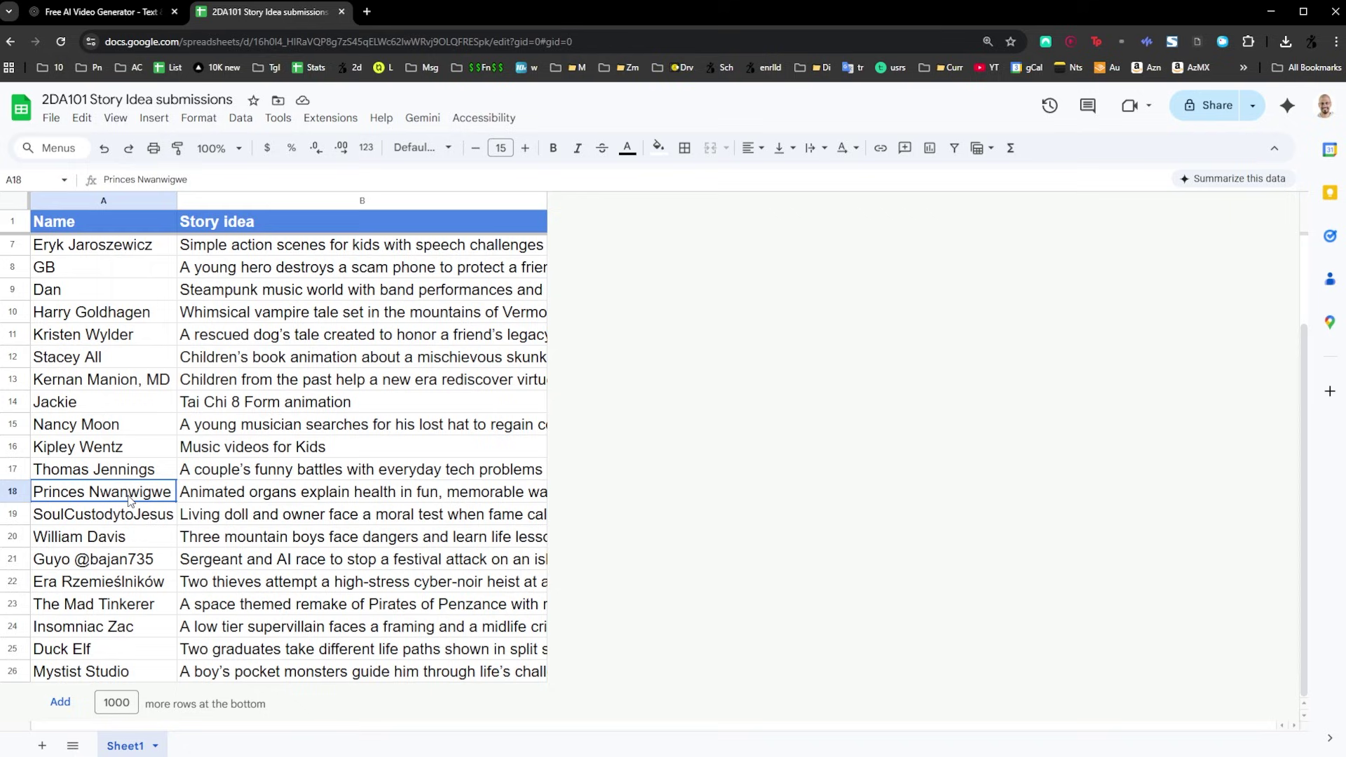
left_click(254, 499, "shift")
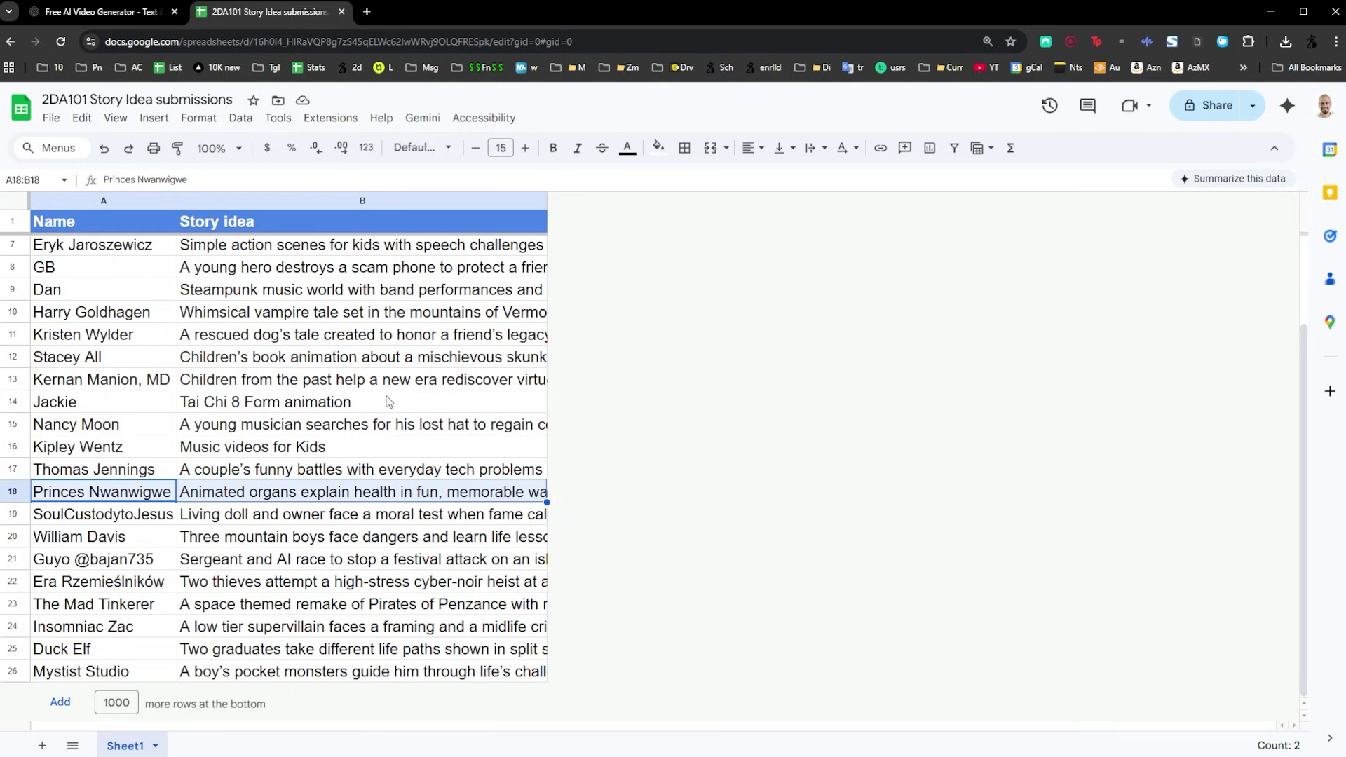
scroll(389, 401, "up", 1)
Step: Zoom in and fill A18:B18 light yellow, then read the full idea in B18
key("ctrl+plus")
key("ctrl+plus")
scroll(491, 455, "down", 4)
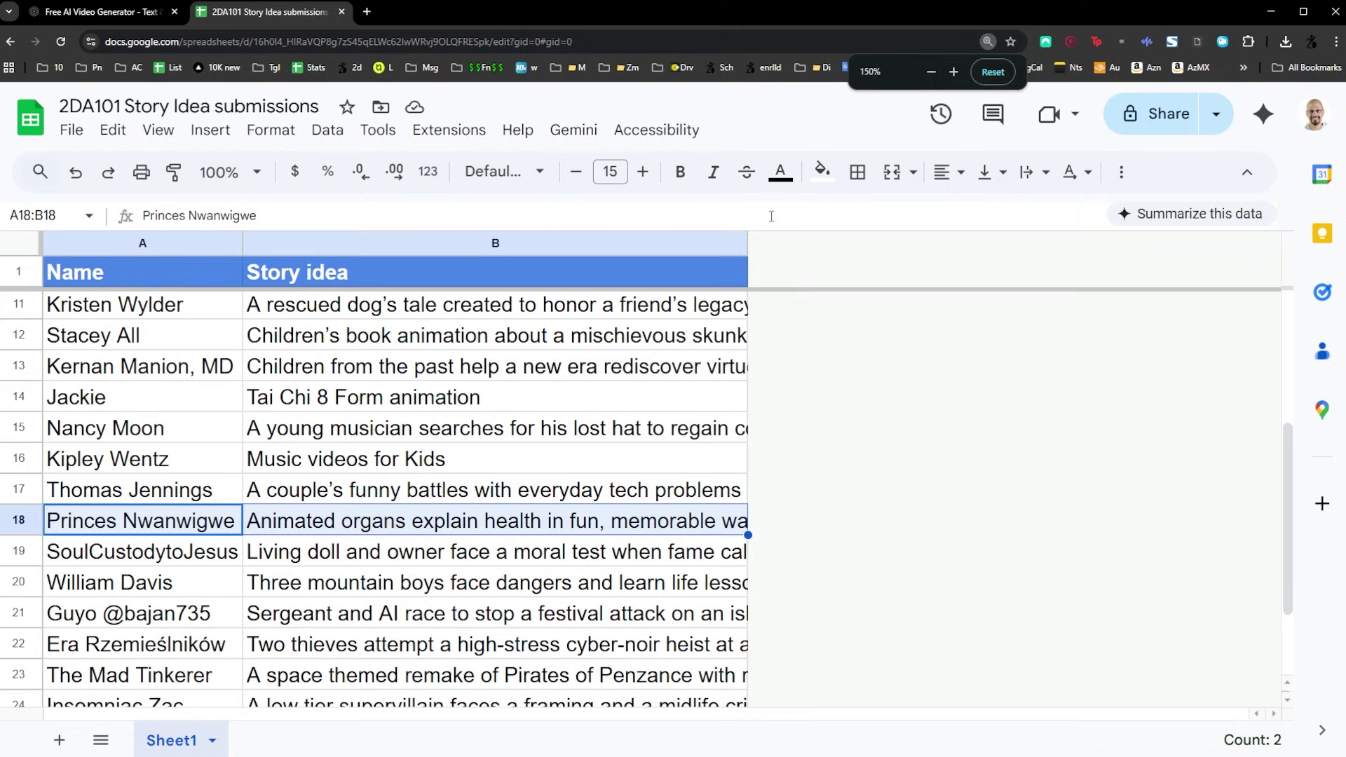
left_click(822, 171)
left_click(895, 301)
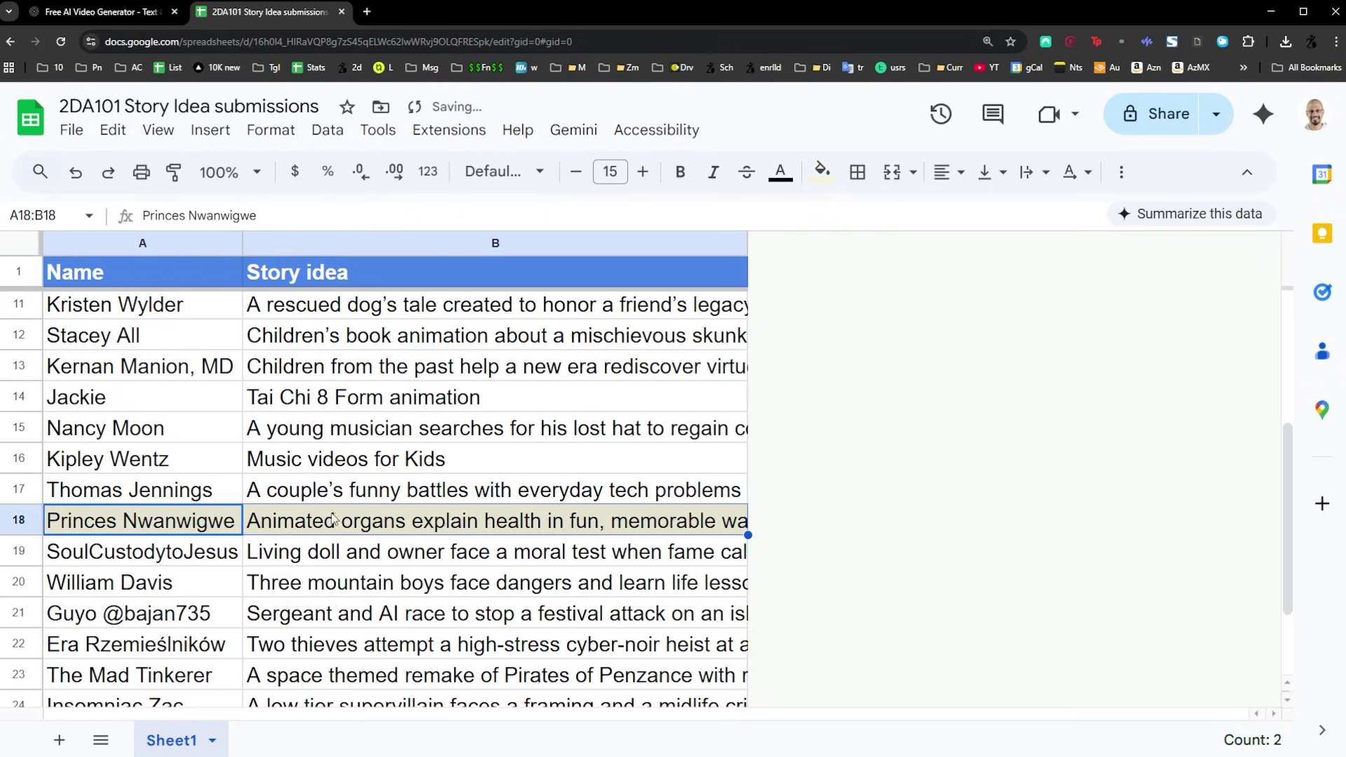
left_click(105, 525)
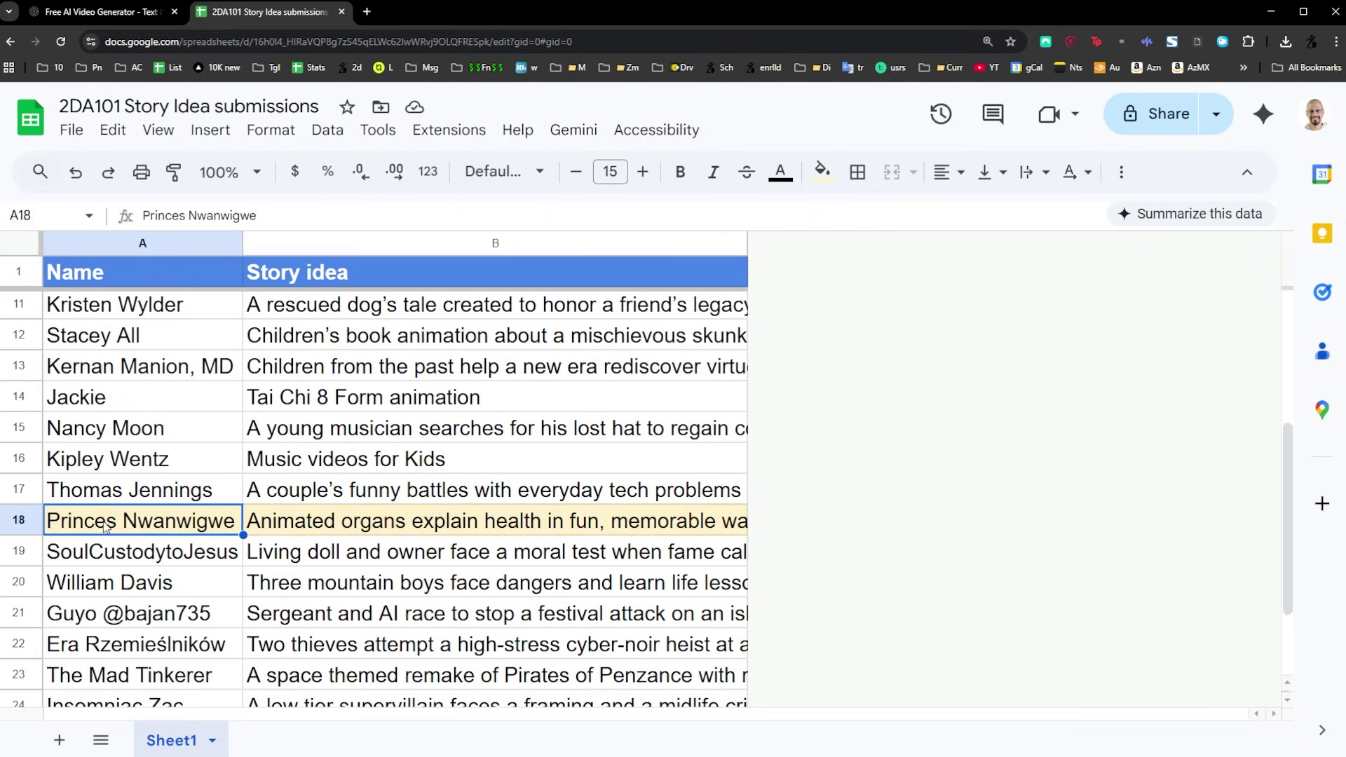
left_click(340, 526)
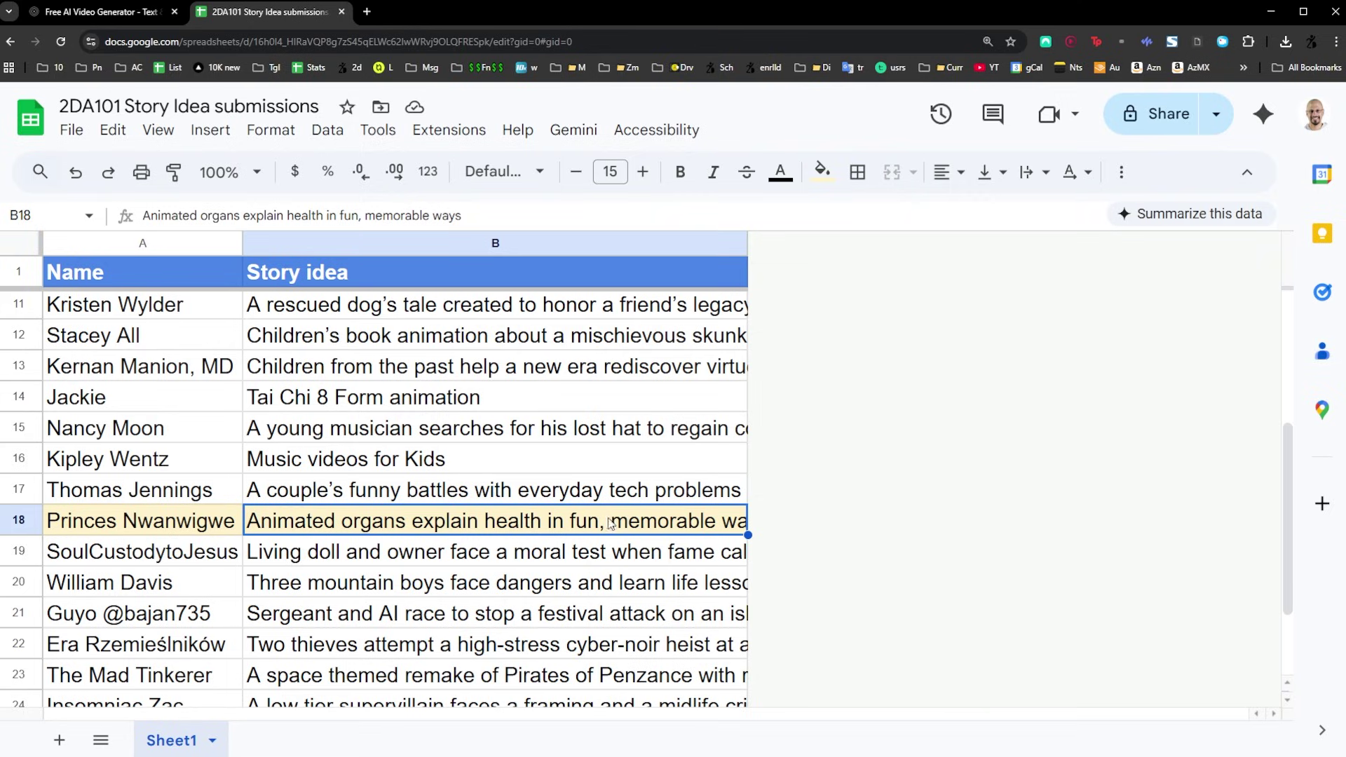
Step: Set column B (Story idea) to Wrap text, then check the animated-organs idea in B18
left_click(625, 244)
left_click(1033, 172)
left_click(1073, 212)
left_click(541, 470)
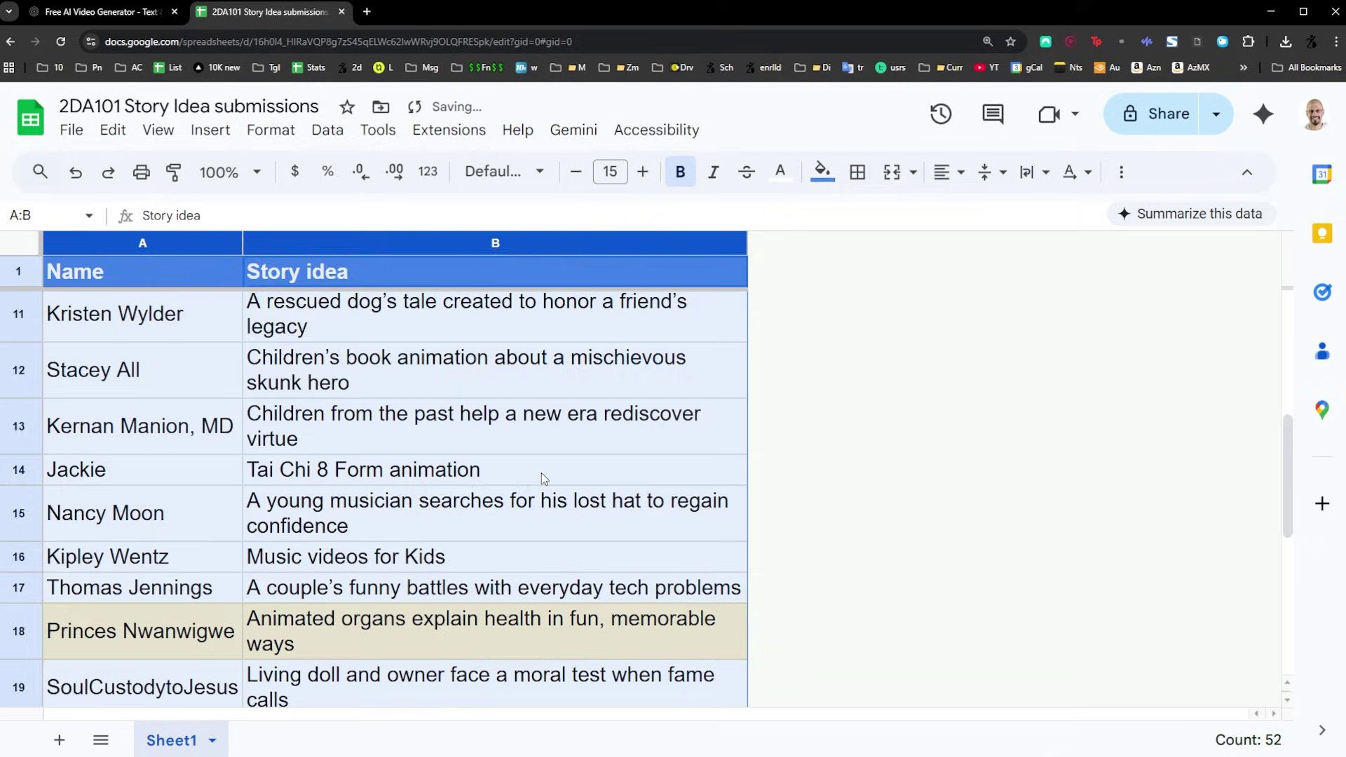
scroll(498, 554, "down", 1)
left_click(517, 570)
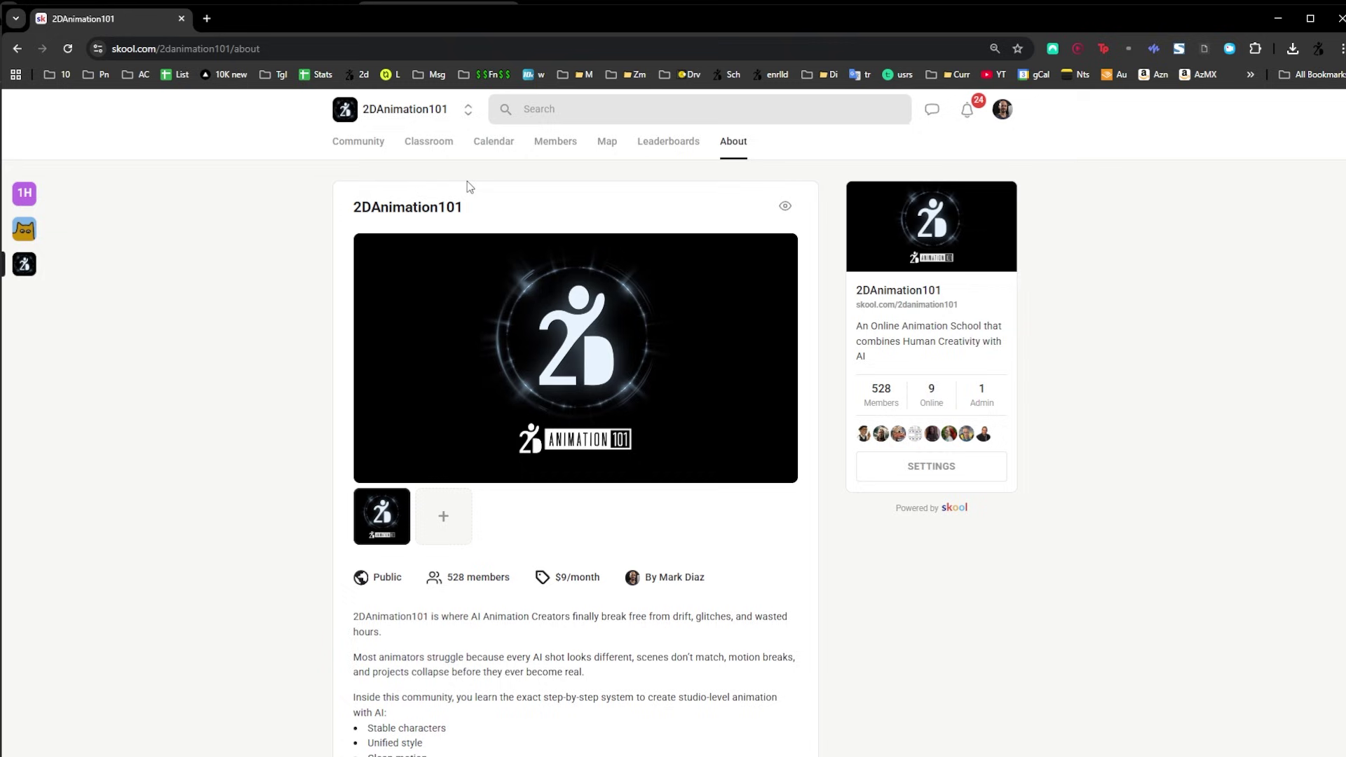
Step: Switch to the 2DAnimation101 Community feed and browse member posts like 'Image to Vector'
left_click(361, 144)
scroll(264, 367, "down", 10)
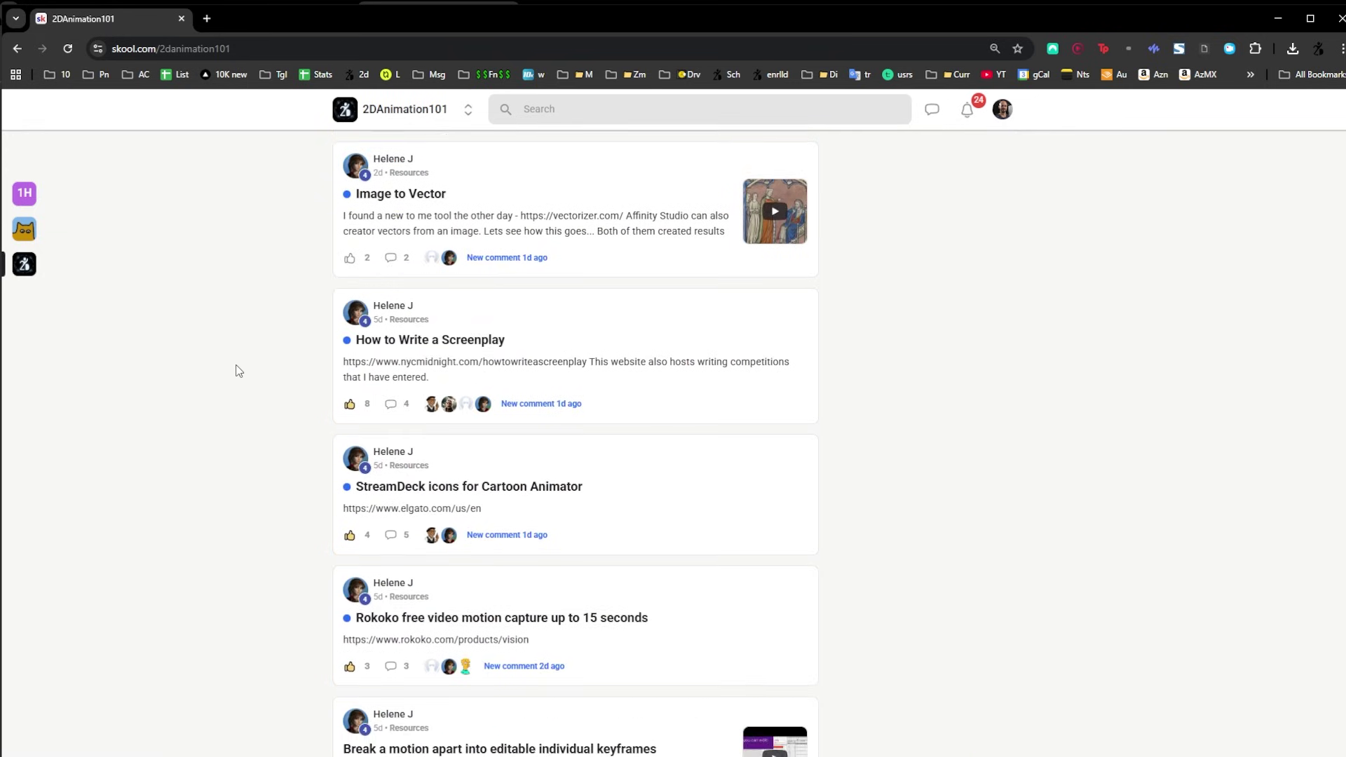
scroll(542, 394, "up", 3)
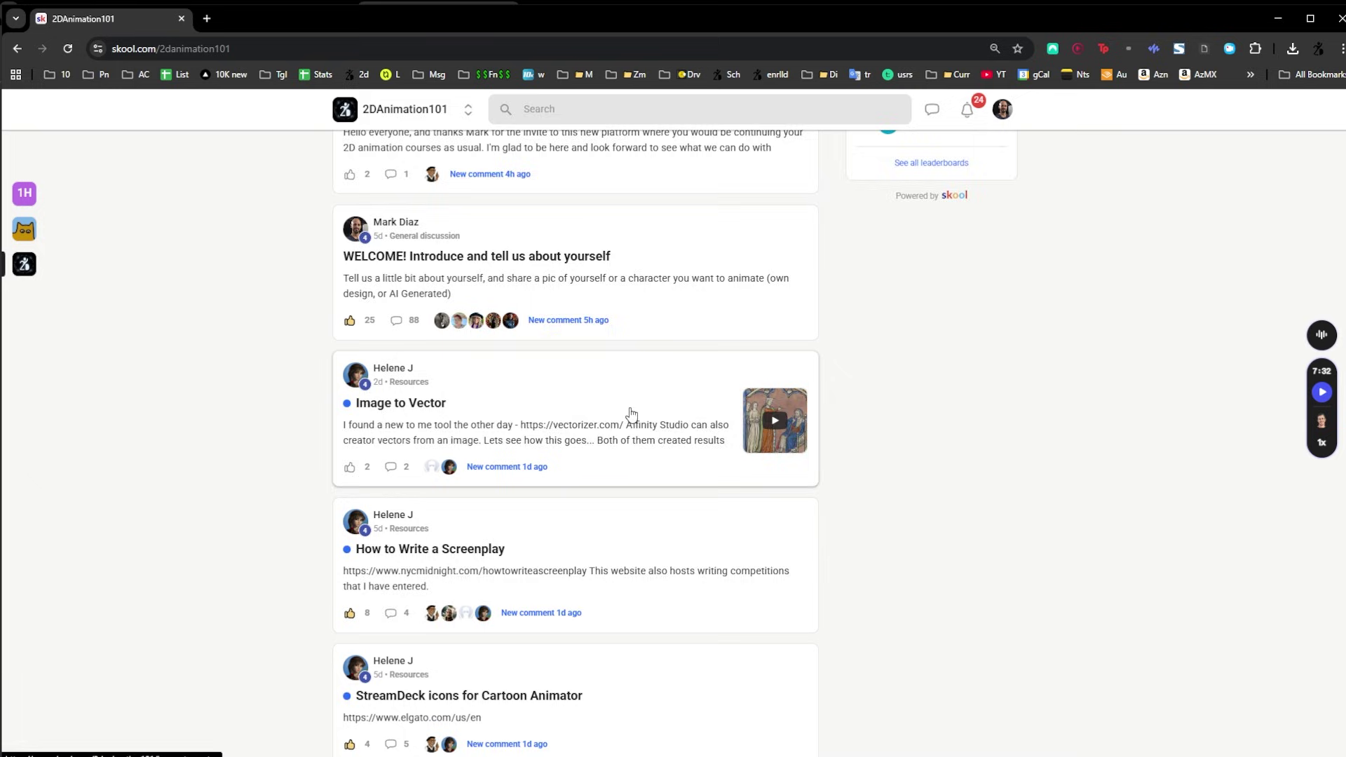
scroll(596, 420, "down", 9)
scroll(620, 343, "down", 1)
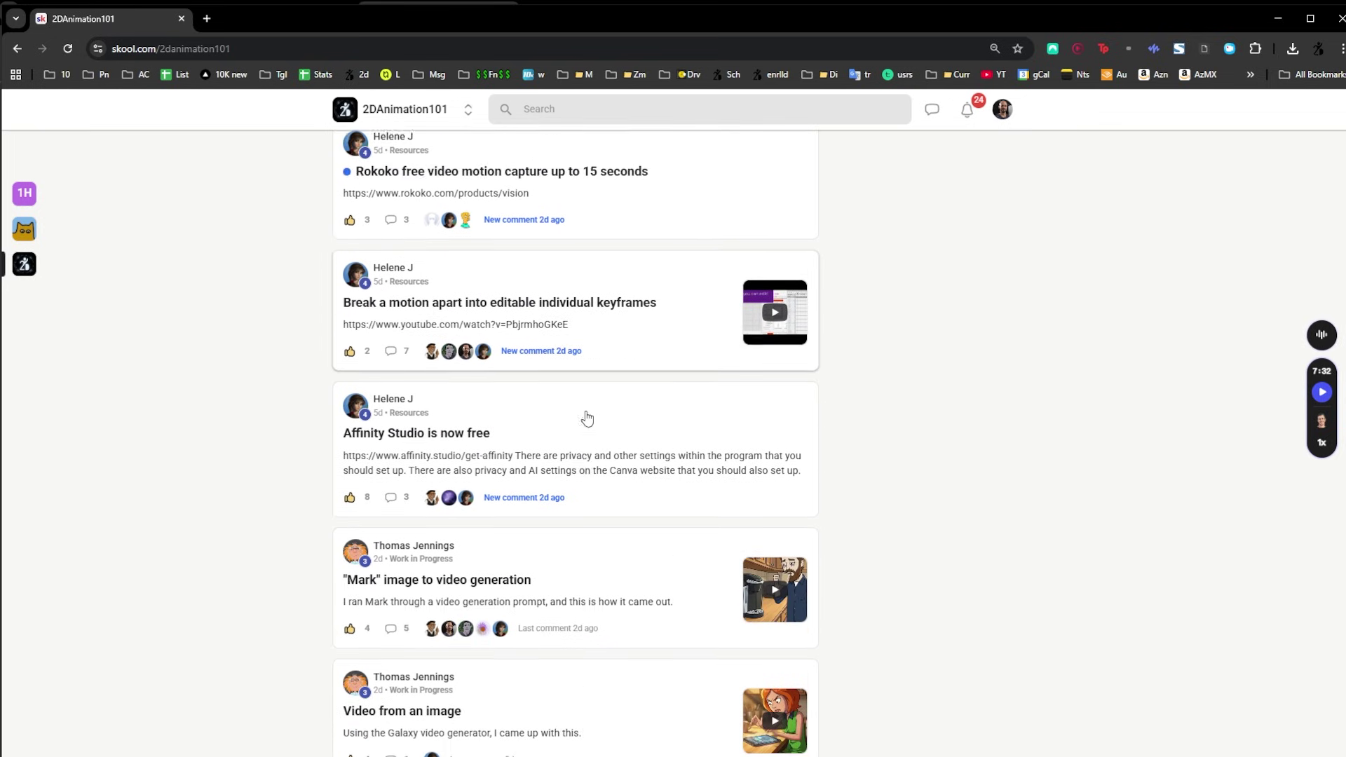